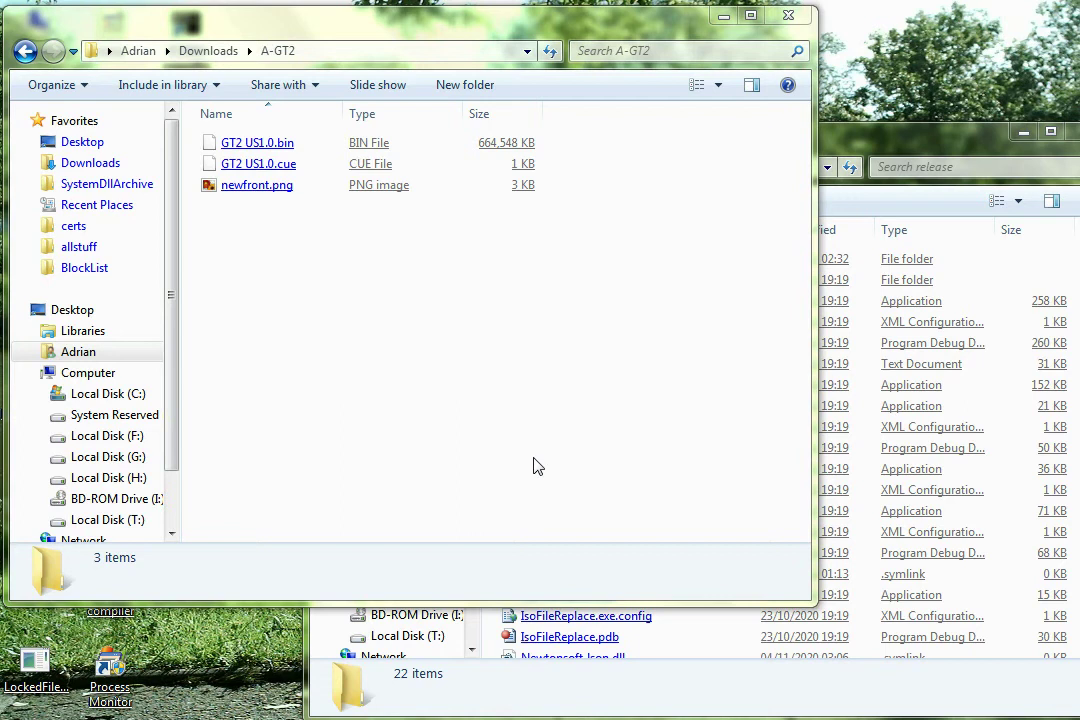
# Duplicate GT2 US1.0.bin and GT2 US1.0.cue in A-GT2 as '- Copy' files
pyautogui.click(534, 396)
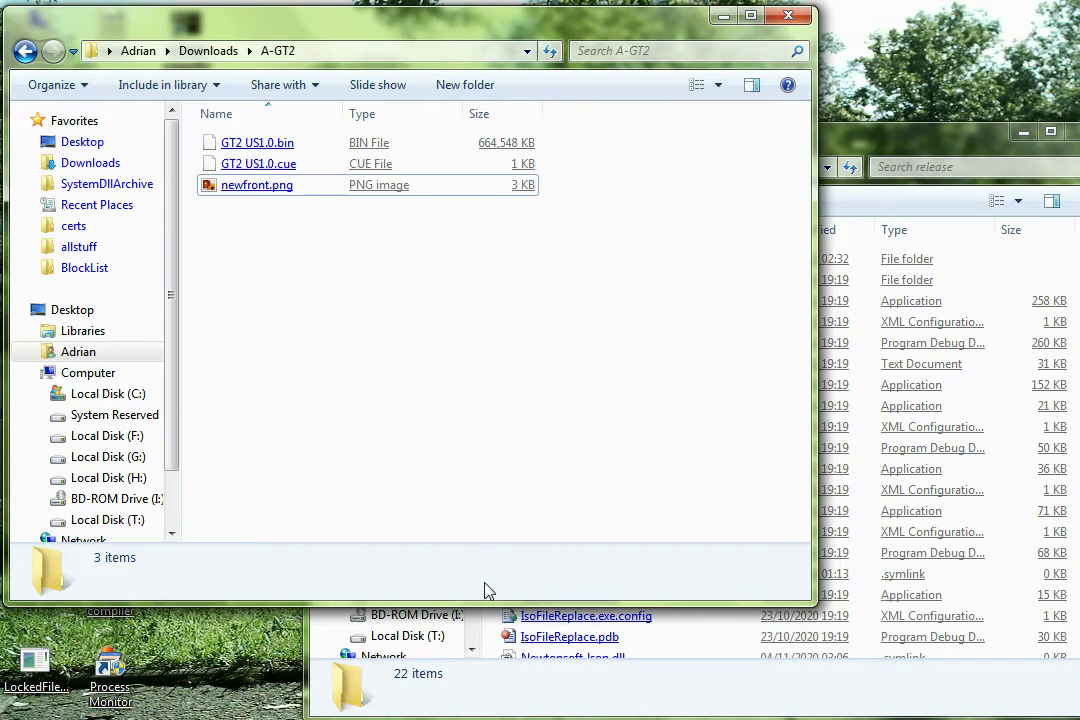
pyautogui.click(489, 617)
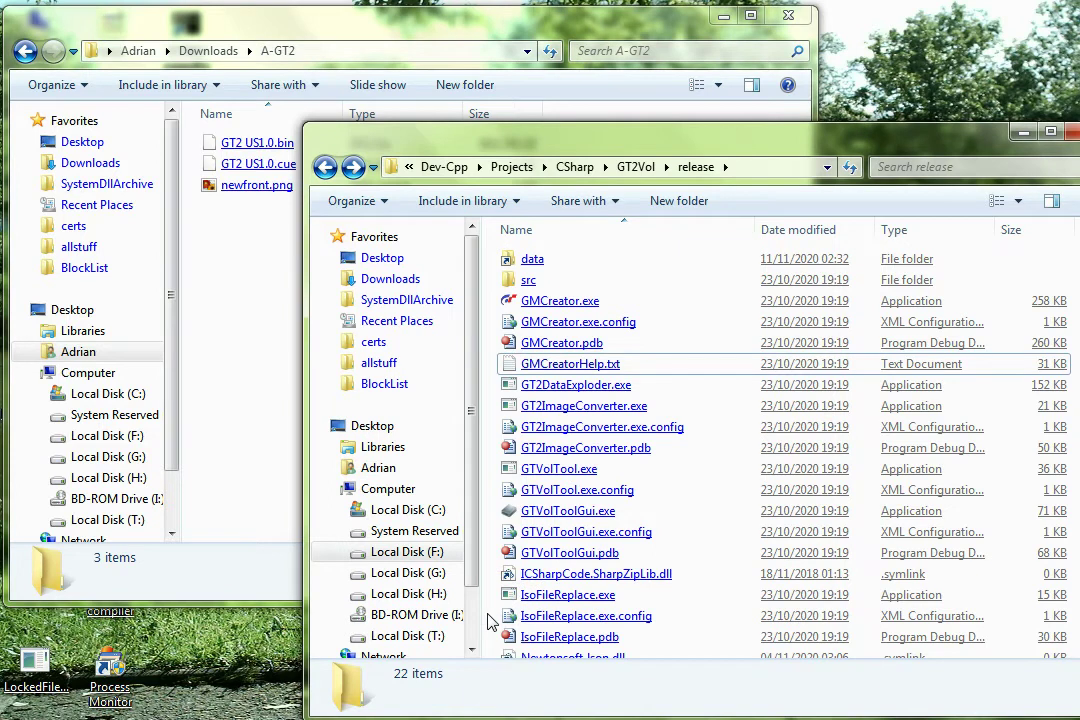
pyautogui.click(289, 441)
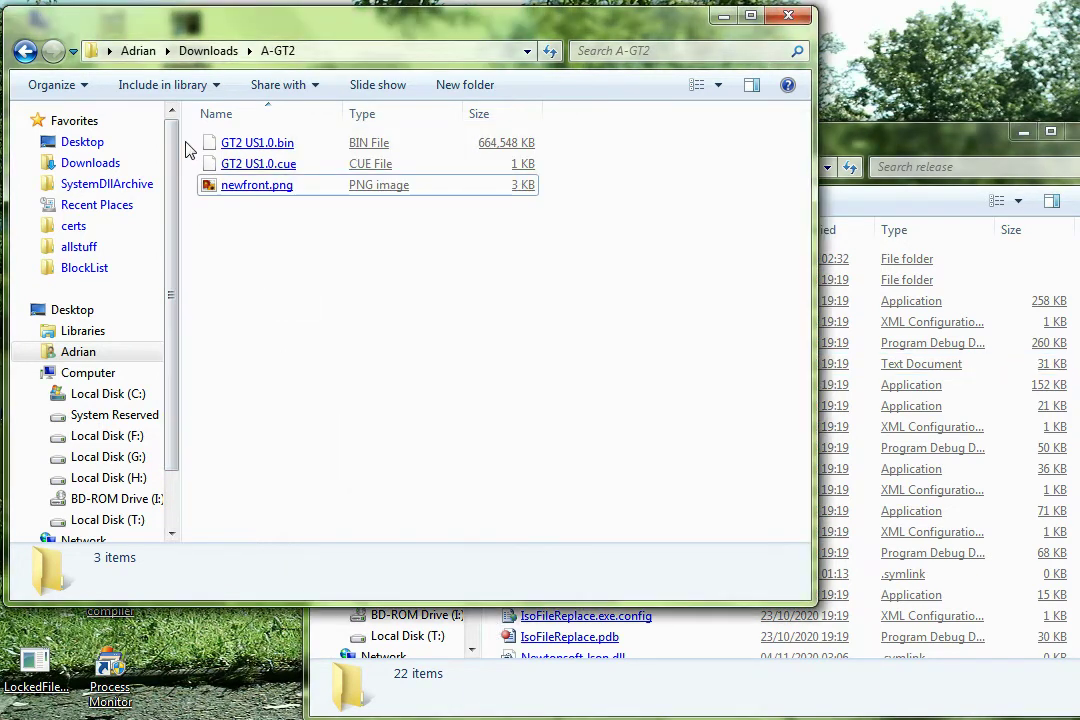
pyautogui.click(259, 142)
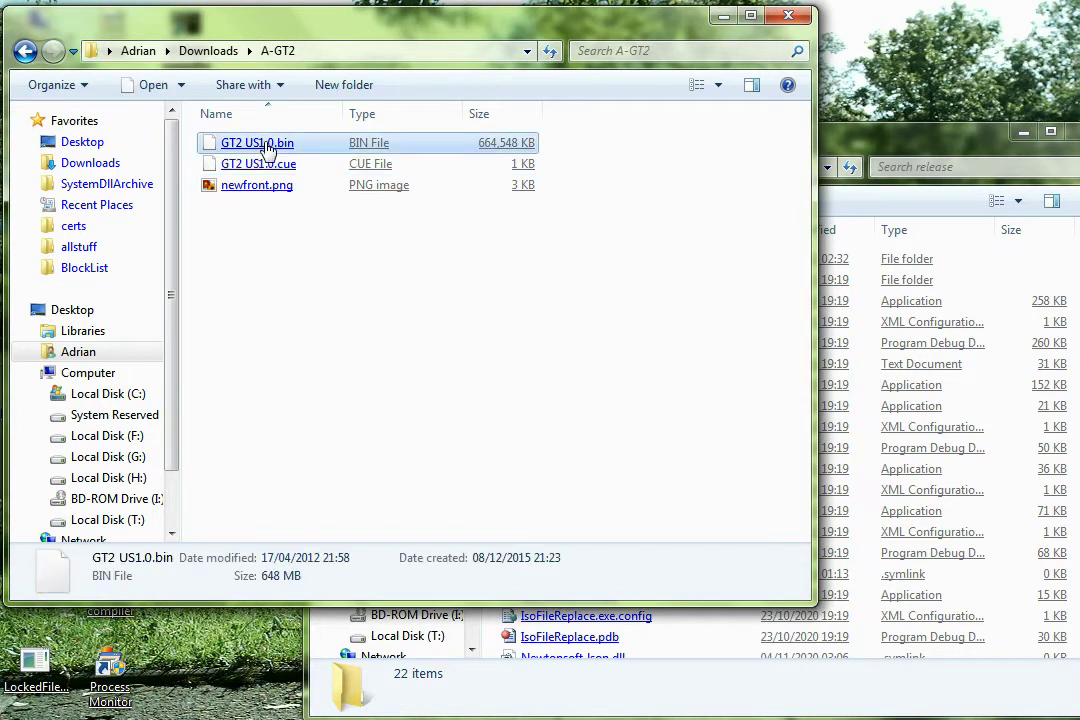
pyautogui.keyDown('shift'); pyautogui.click(205, 163); pyautogui.keyUp('shift')
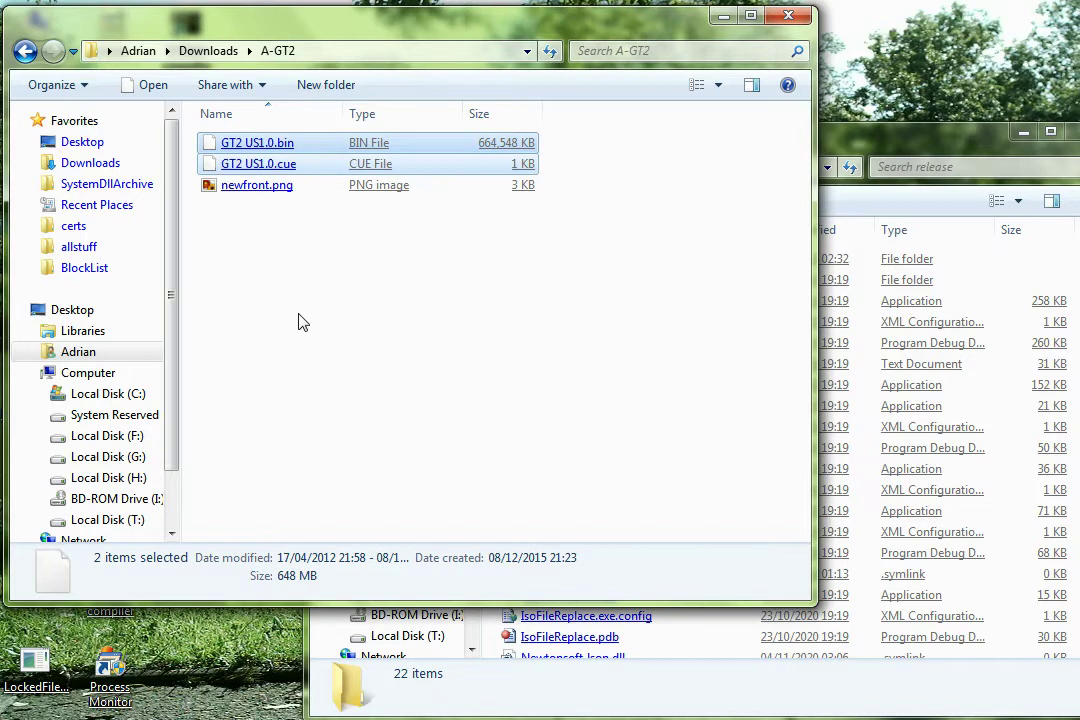
pyautogui.hotkey('ctrl', 'c')
pyautogui.hotkey('ctrl', 'v')
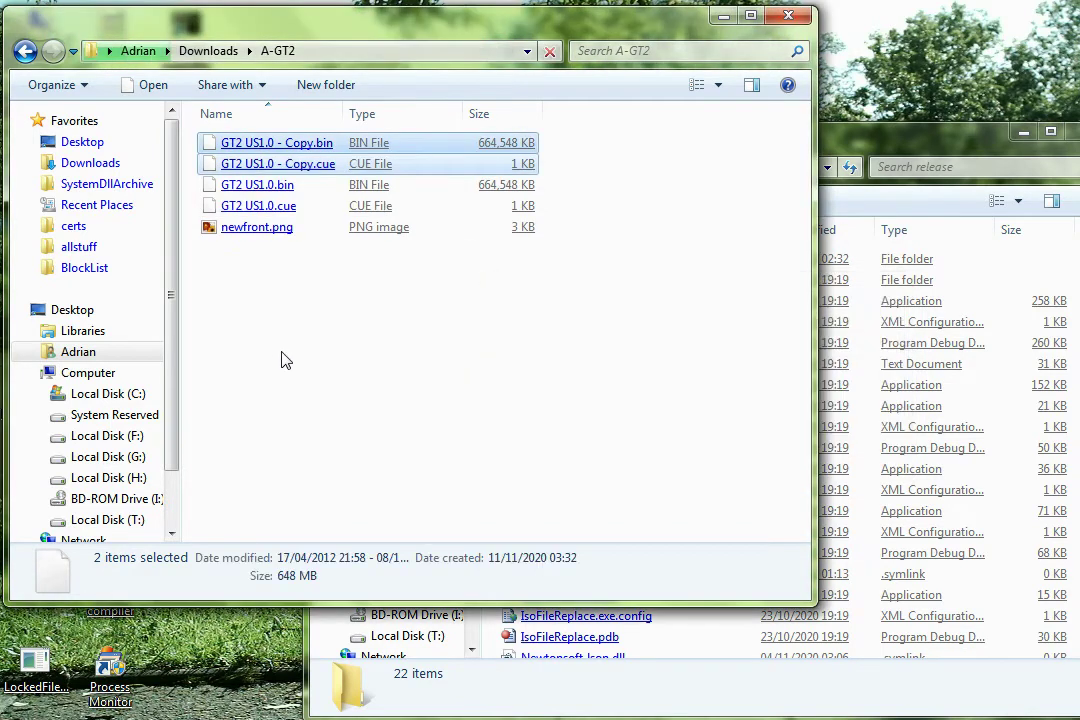
pyautogui.click(281, 360)
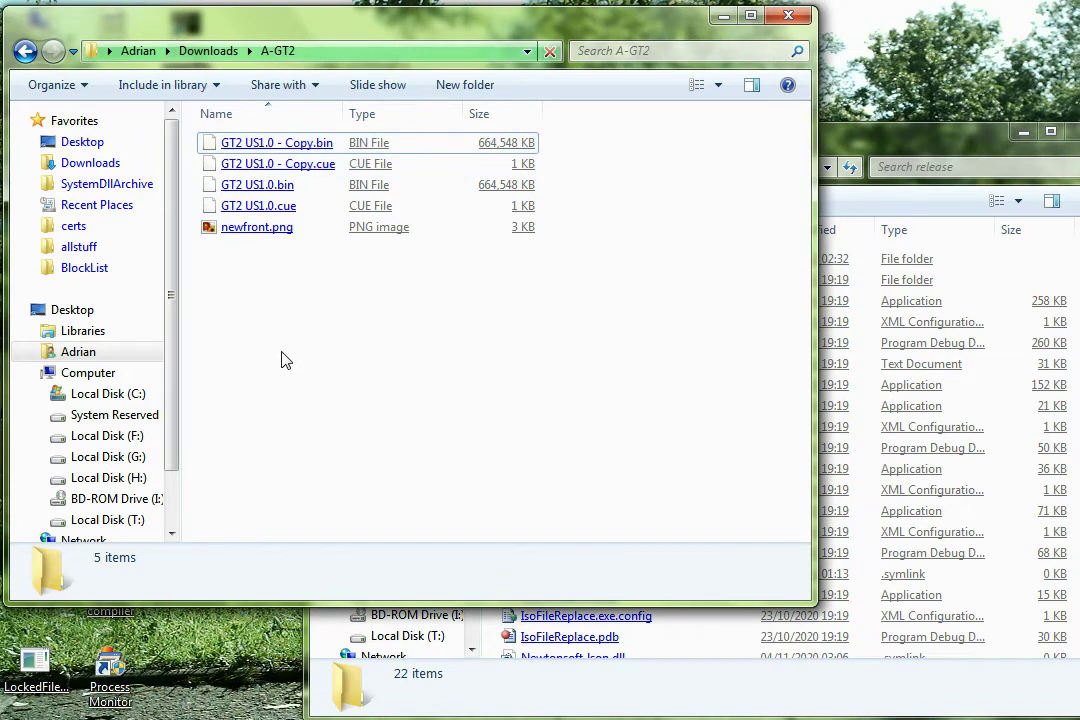
# Mount GT2 US1.0.bin as virtual drive I: and view the GRANTURISMO2 disc contents
pyautogui.click(207, 186)
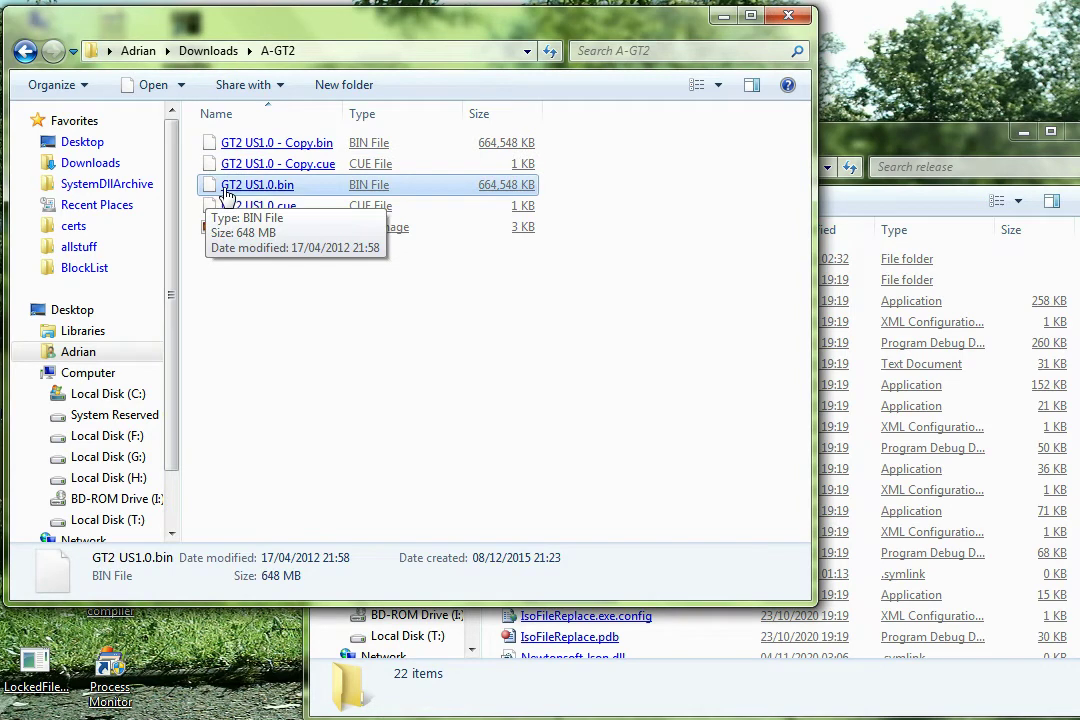
pyautogui.rightClick(226, 194)
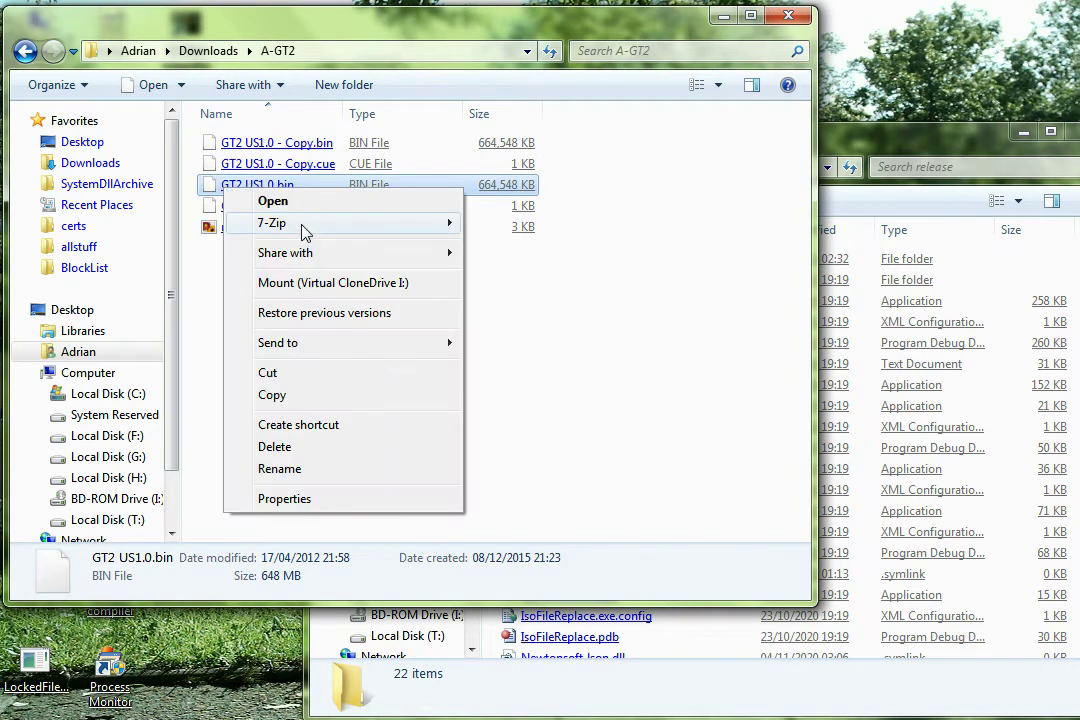
pyautogui.click(586, 446)
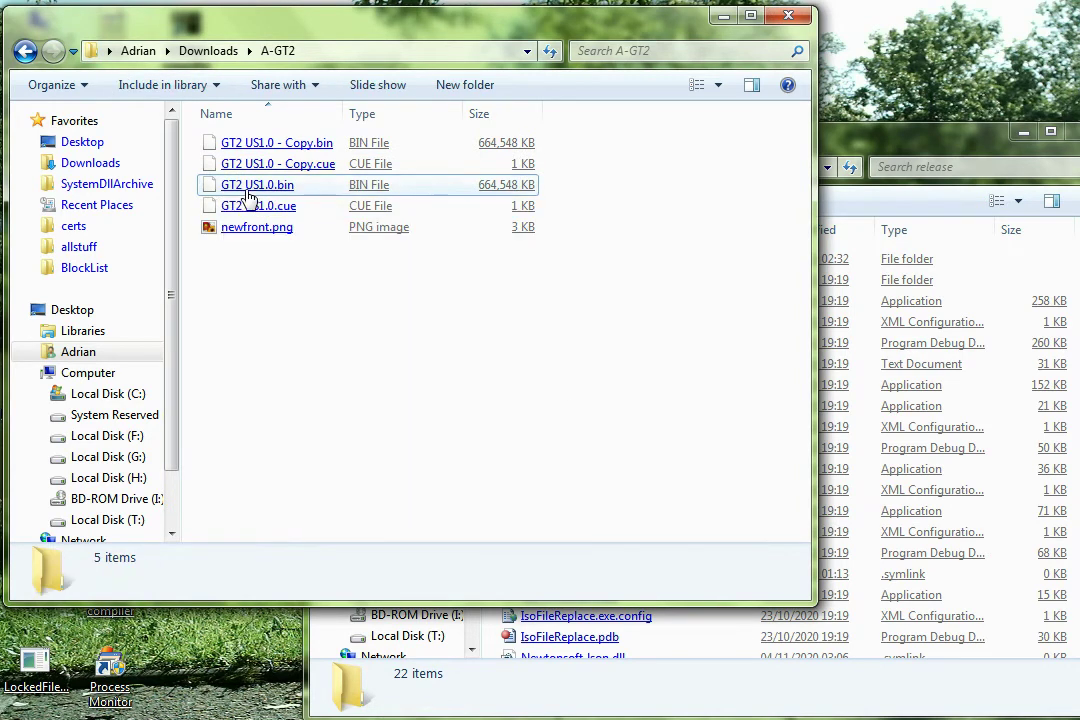
pyautogui.rightClick(247, 190)
pyautogui.click(377, 290)
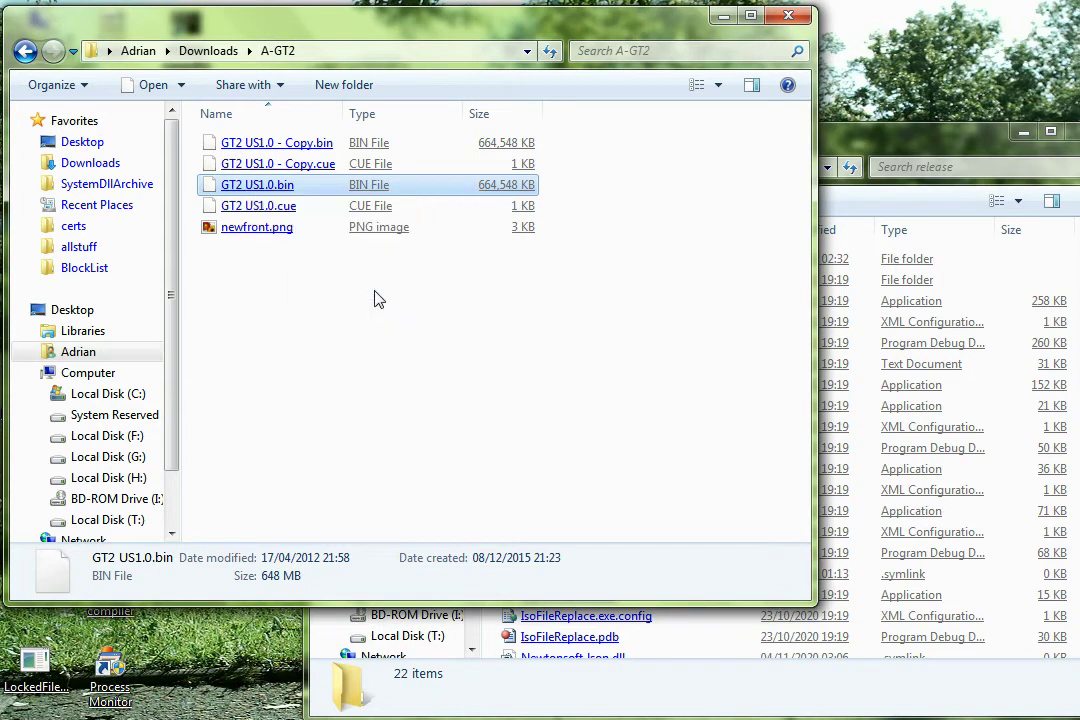
pyautogui.click(130, 500)
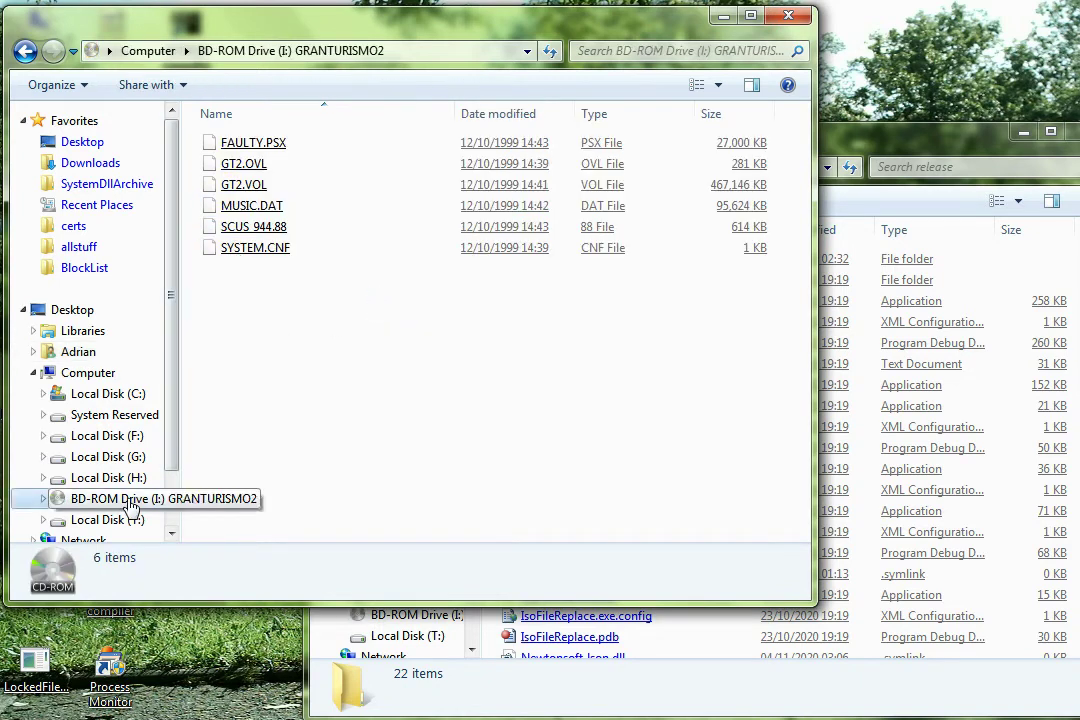
pyautogui.click(240, 186)
pyautogui.click(462, 350)
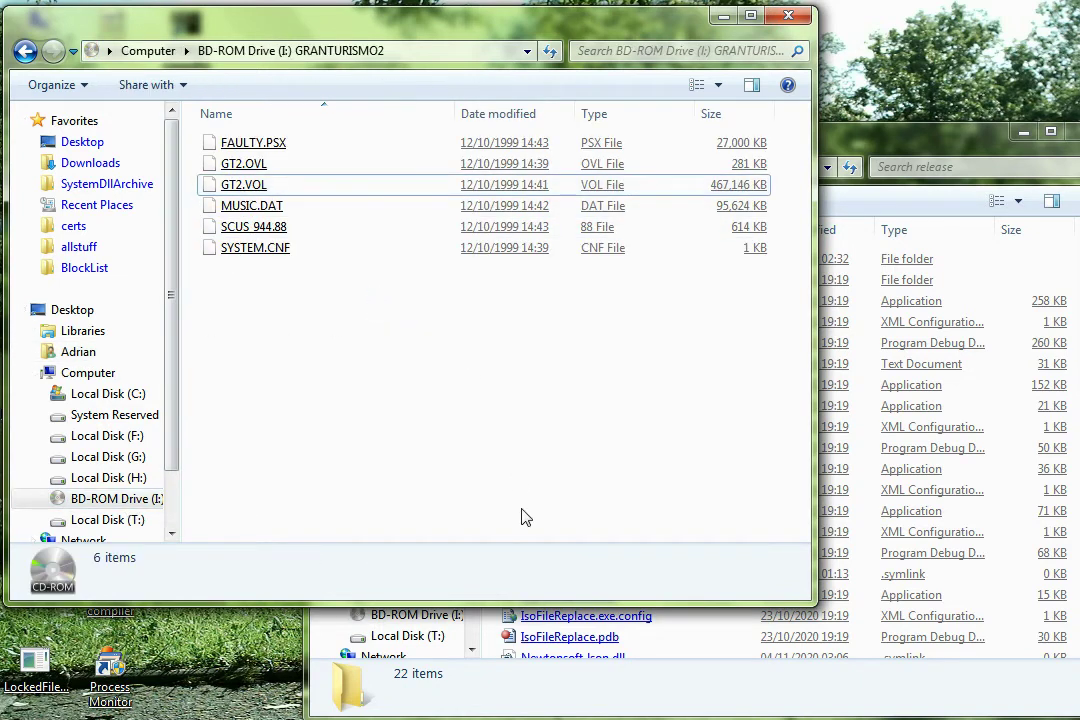
# Launch GTVolToolGui.exe from the release folder
pyautogui.click(494, 620)
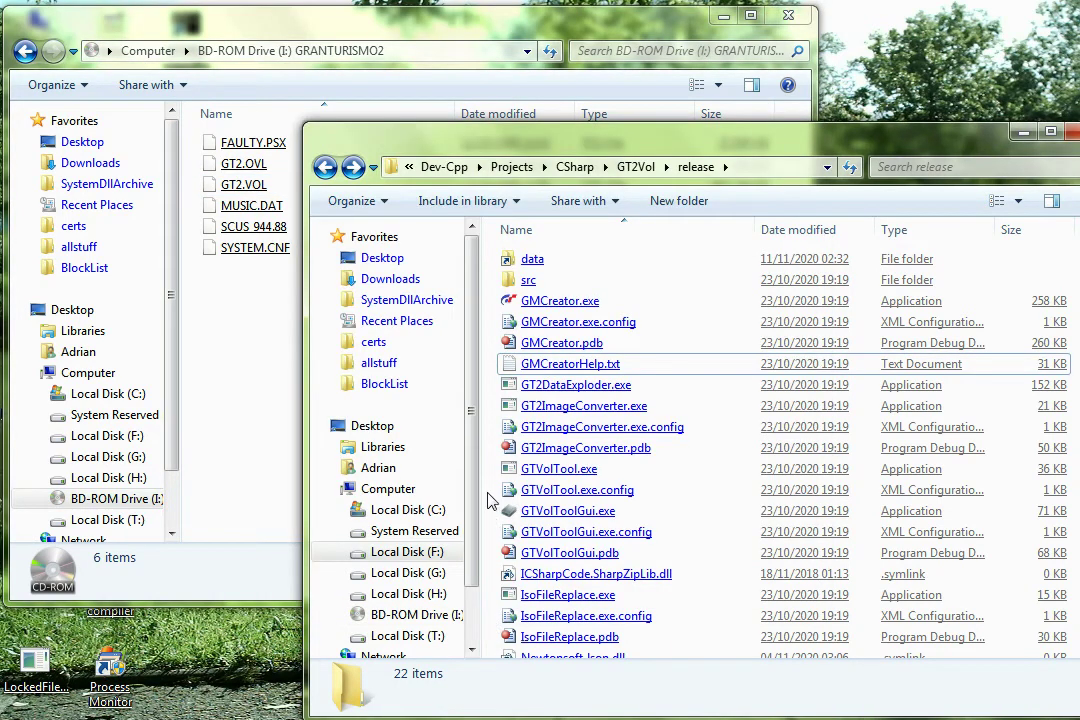
pyautogui.scroll(-1, 490, 477)
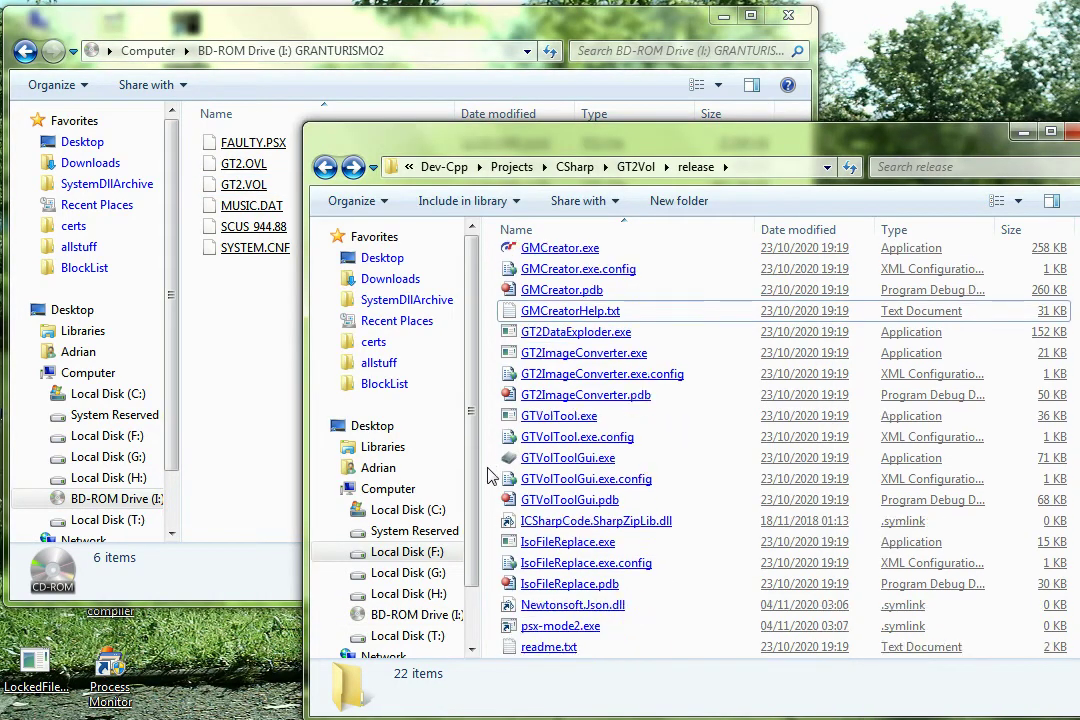
pyautogui.click(568, 460)
pyautogui.doubleClick(570, 462)
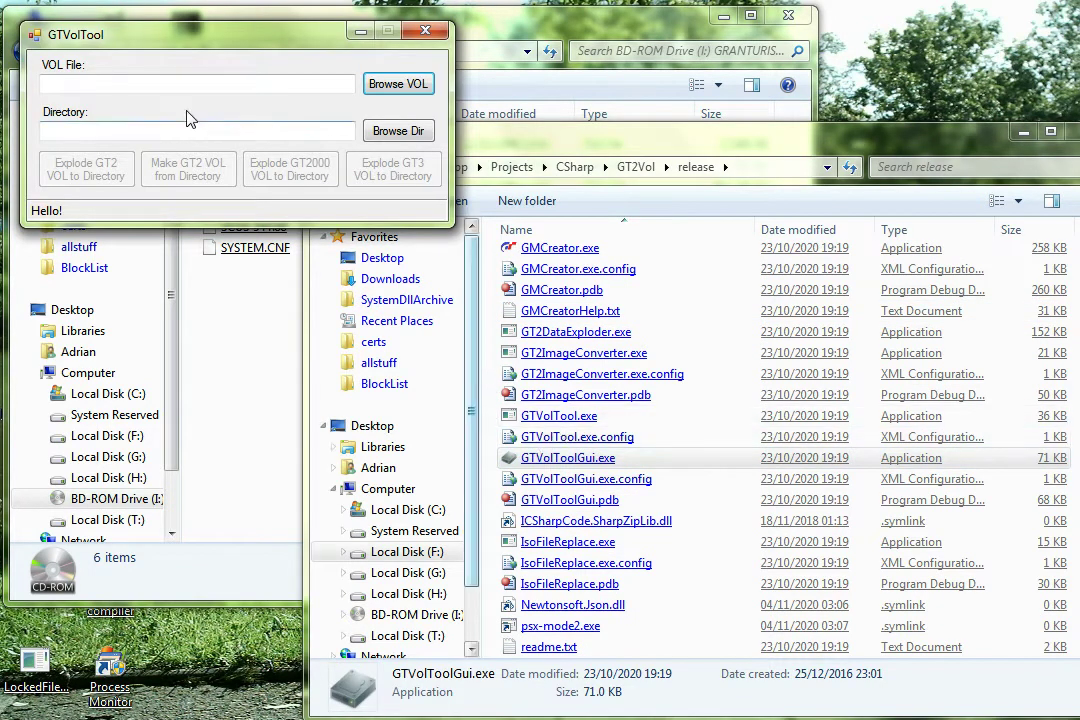
# Load I:\GT2.VOL as the VOL file
pyautogui.click(383, 88)
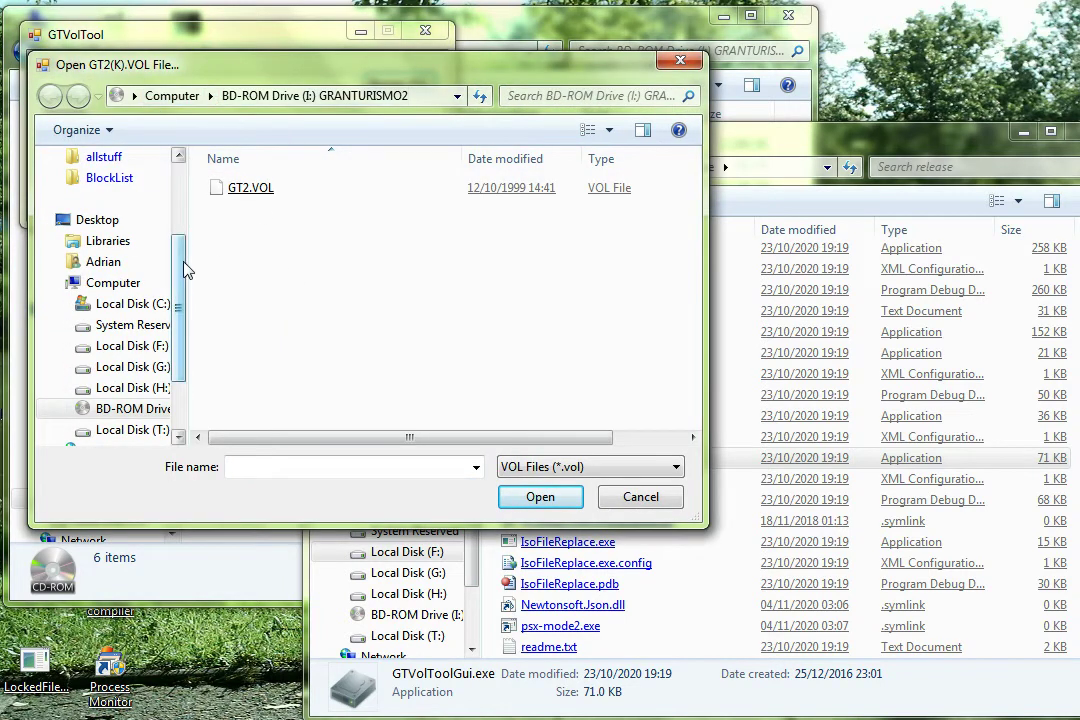
pyautogui.click(244, 195)
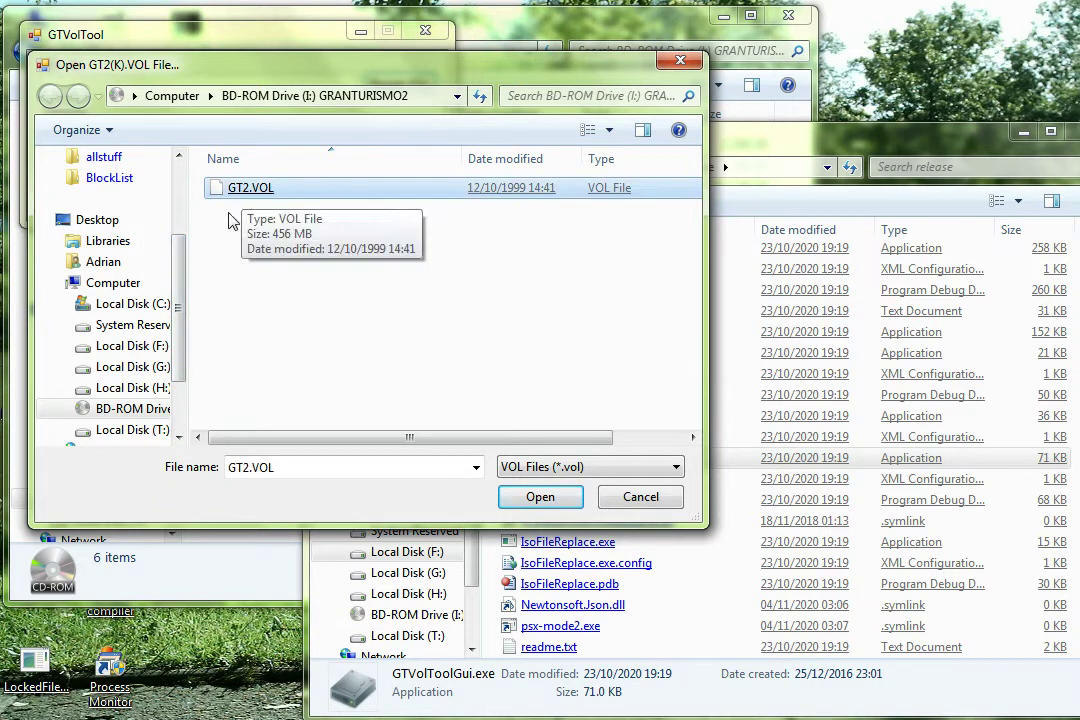
pyautogui.doubleClick(242, 197)
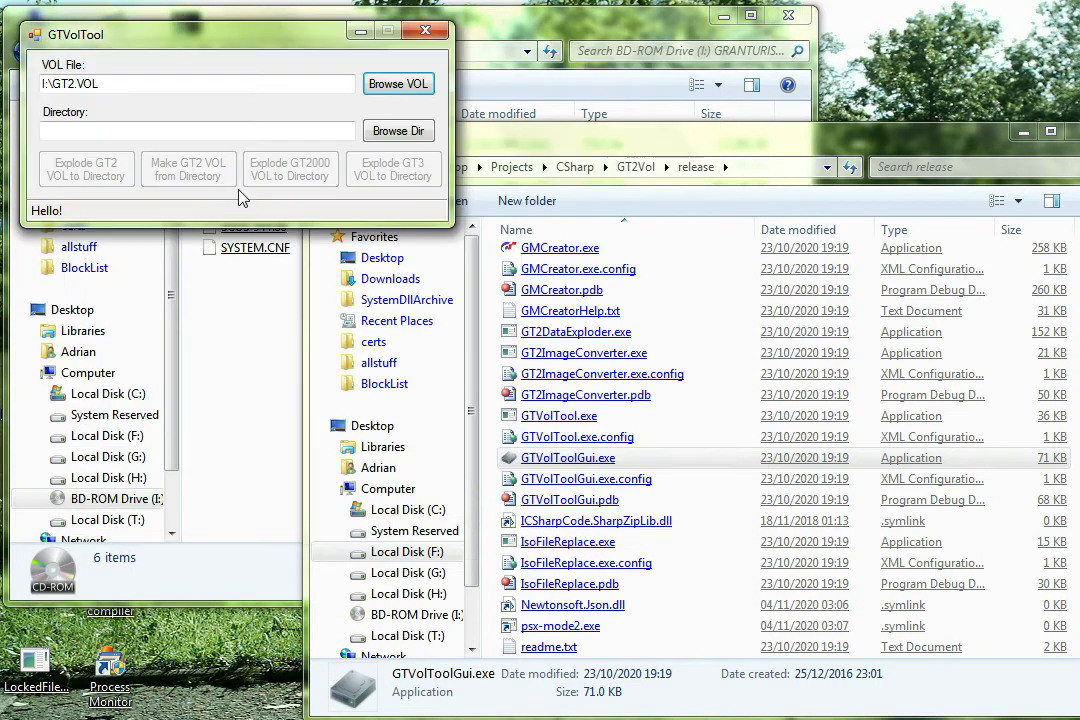
# Create a VolFiles folder inside A-GT2 and set it as the output directory
pyautogui.click(397, 131)
pyautogui.doubleClick(572, 342)
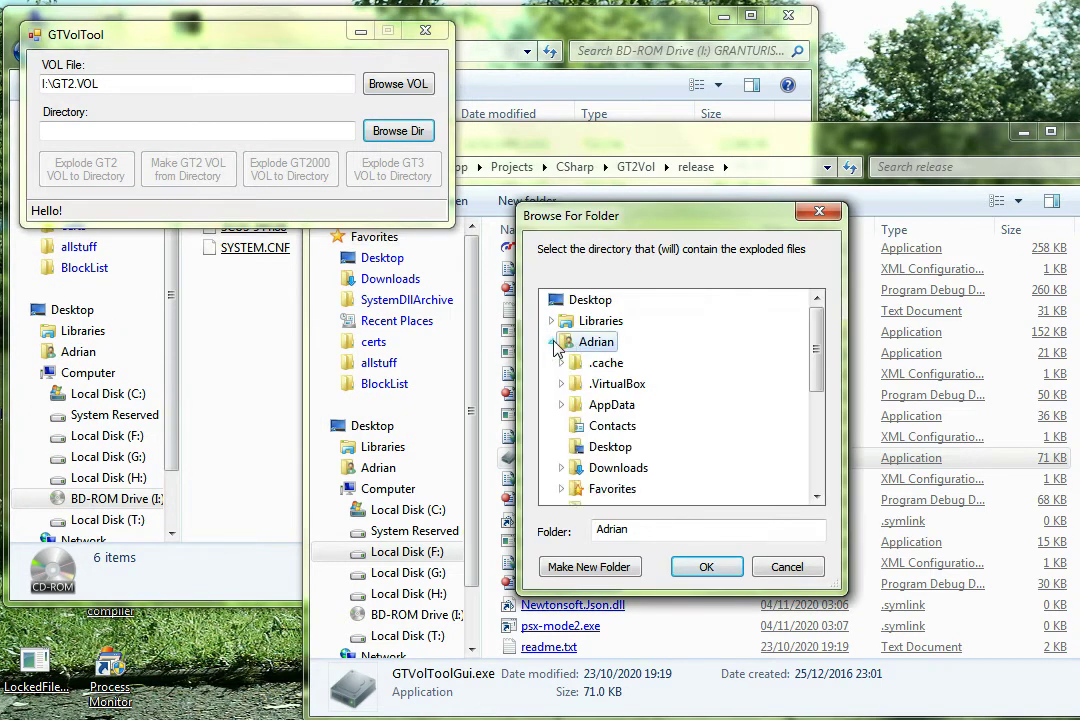
pyautogui.scroll(-2, 567, 423)
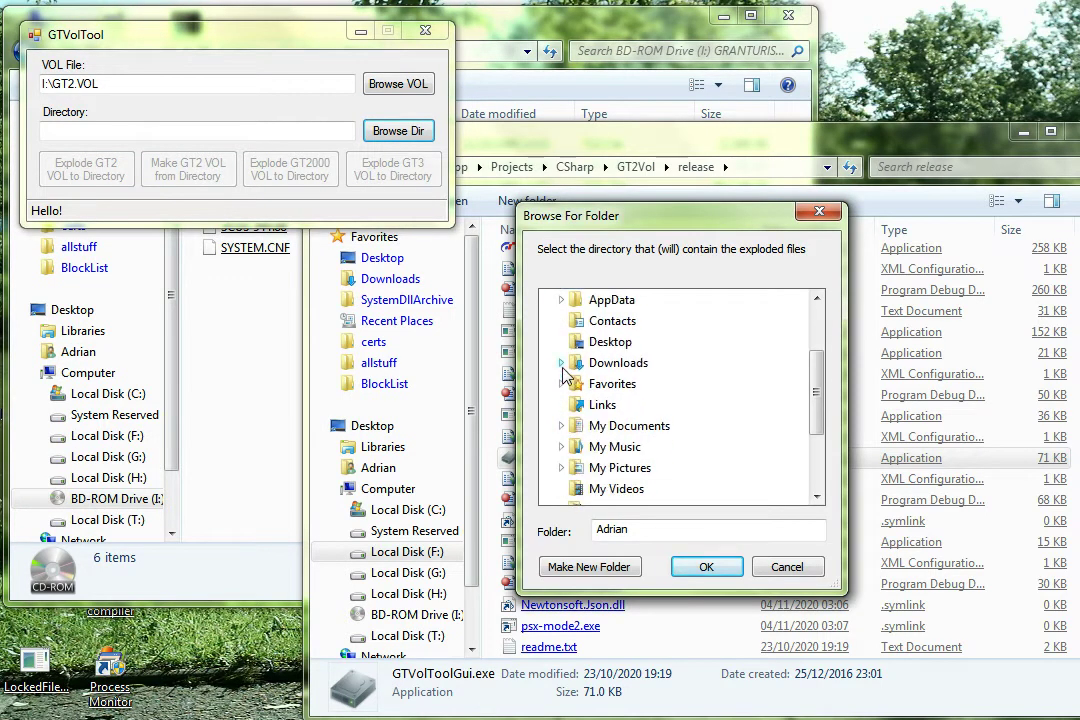
pyautogui.click(561, 366)
pyautogui.click(612, 321)
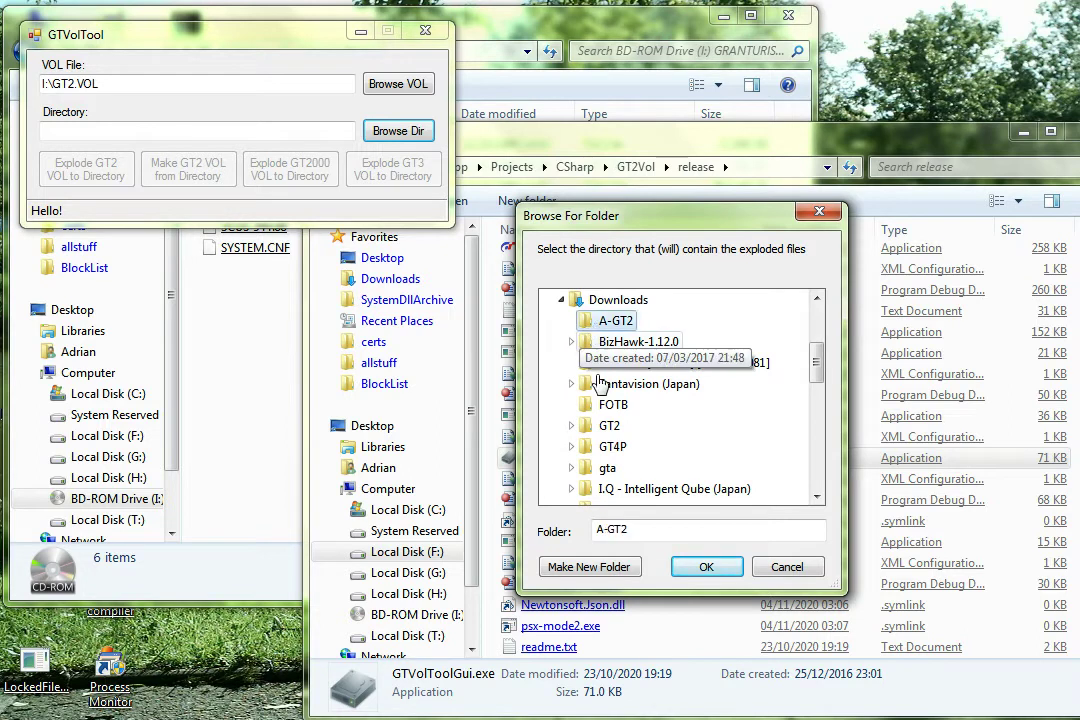
pyautogui.click(620, 567)
pyautogui.write('VolFiles')
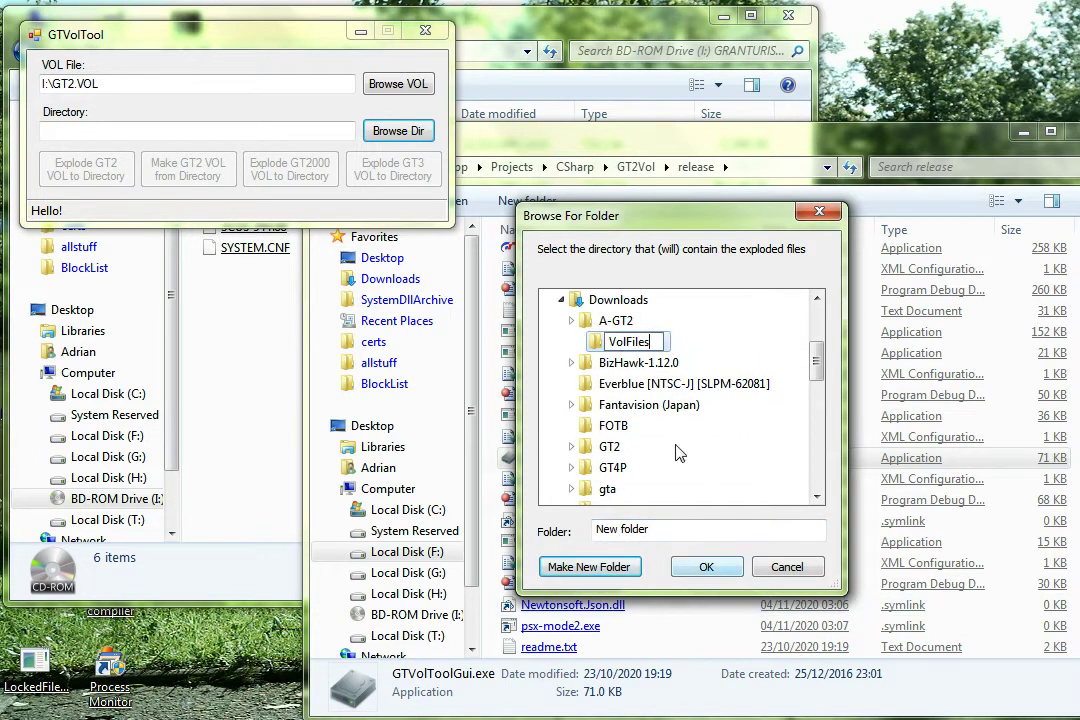
pyautogui.click(633, 362)
pyautogui.click(617, 341)
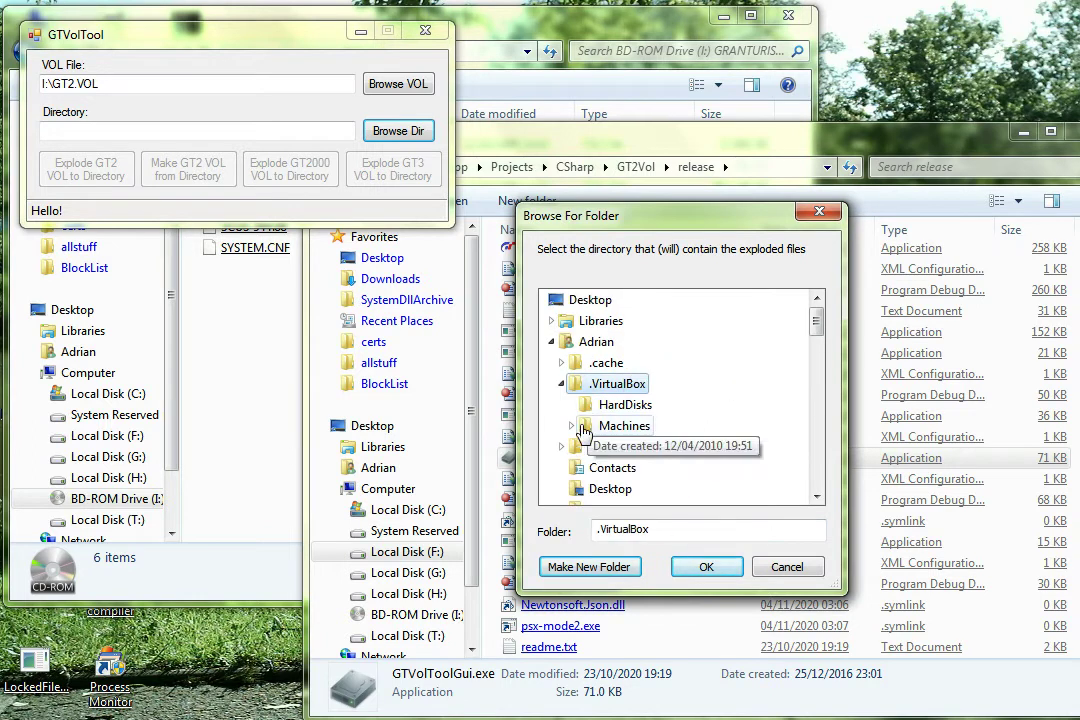
pyautogui.click(561, 383)
pyautogui.scroll(-2, 590, 465)
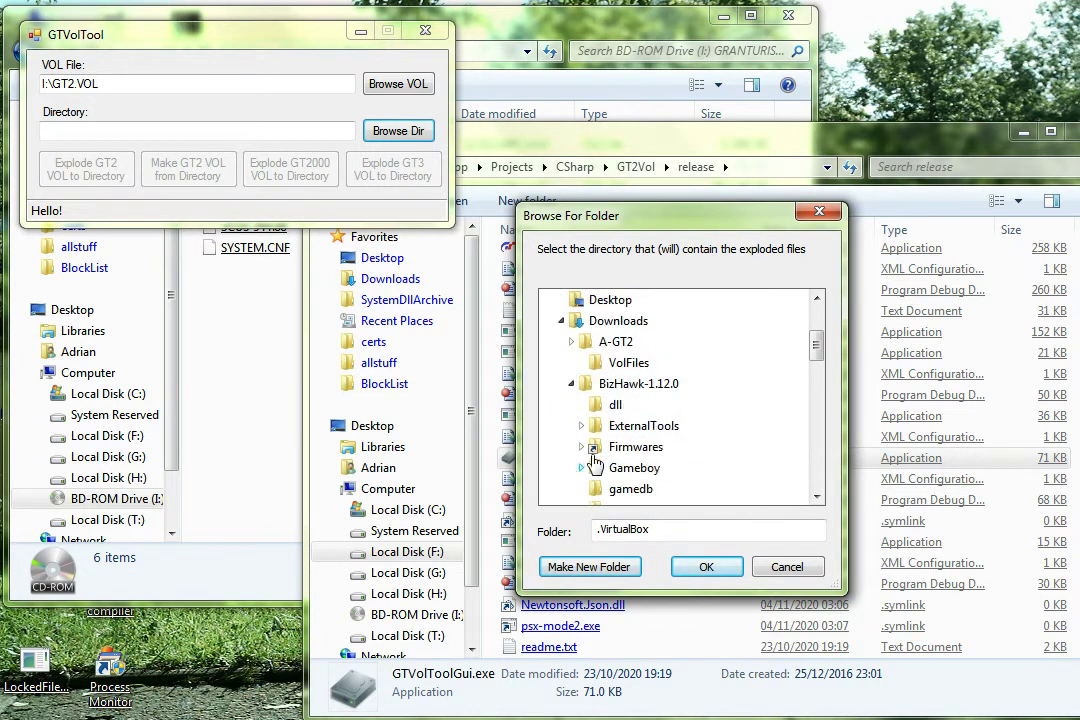
pyautogui.click(628, 363)
pyautogui.click(706, 567)
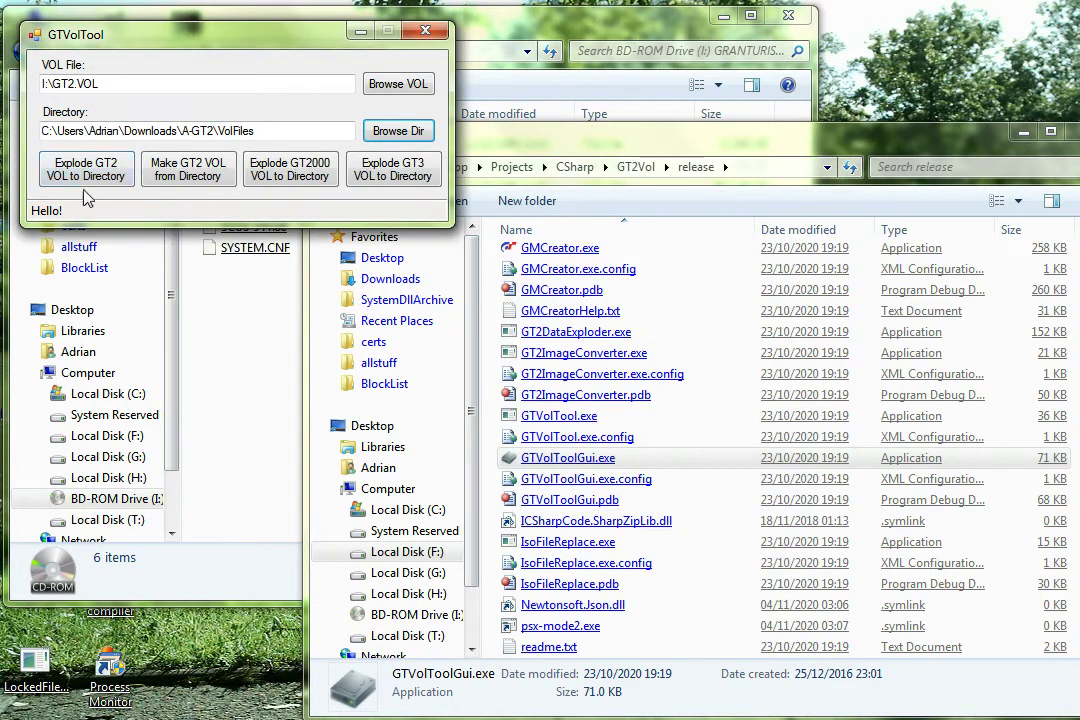
# Explode GT2.VOL into VolFiles and wait until the status reads Finished
pyautogui.click(116, 176)
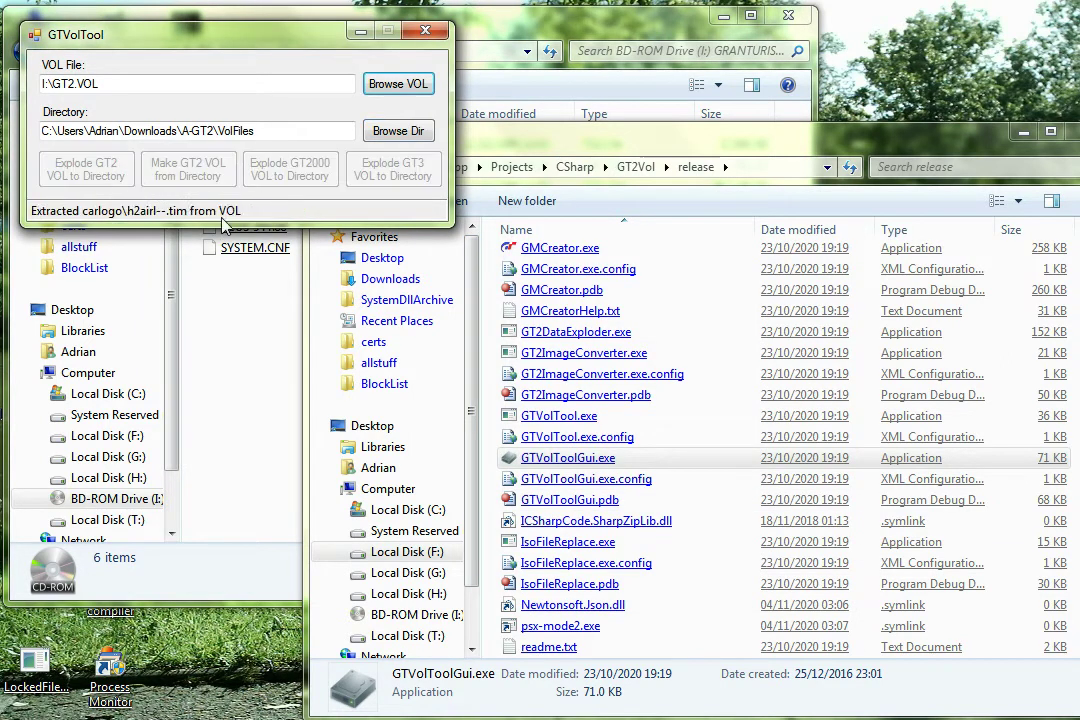
pyautogui.click(208, 305)
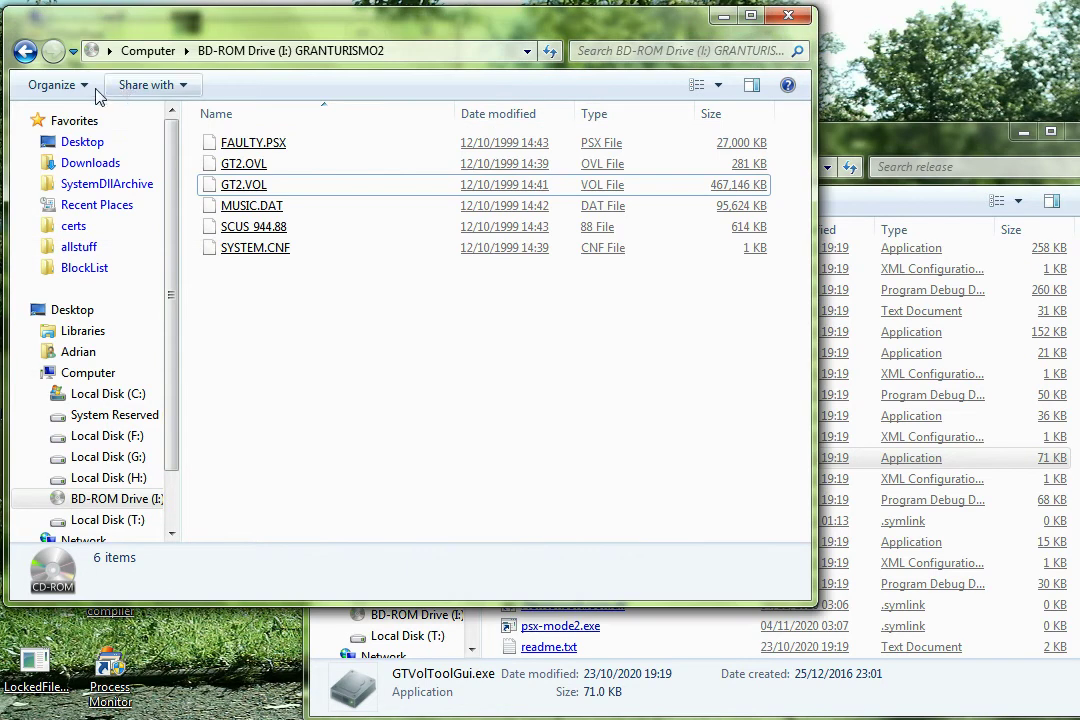
pyautogui.click(25, 51)
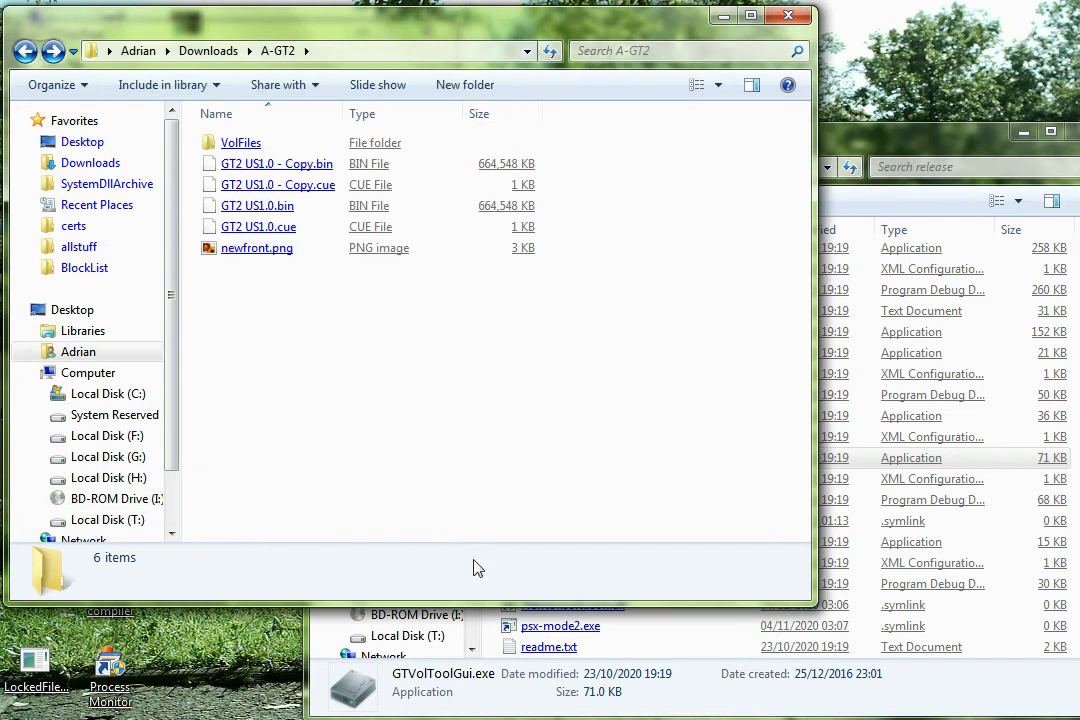
pyautogui.hotkey('alt', 'Tab')
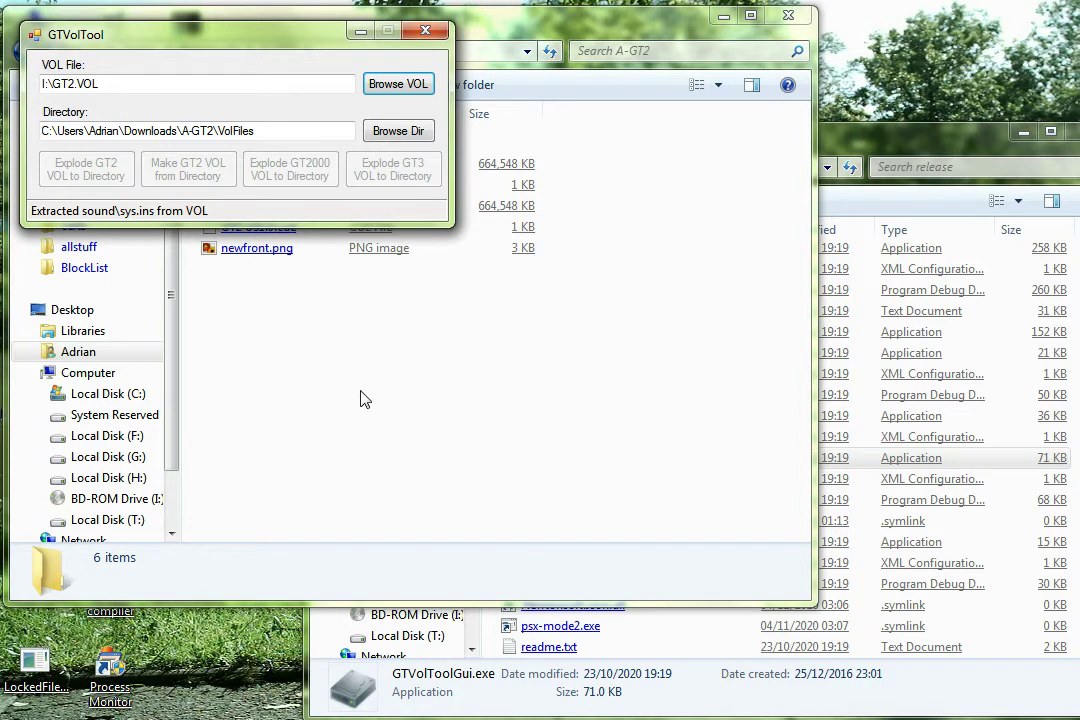
pyautogui.click(288, 369)
pyautogui.hotkey('alt', 'Tab')
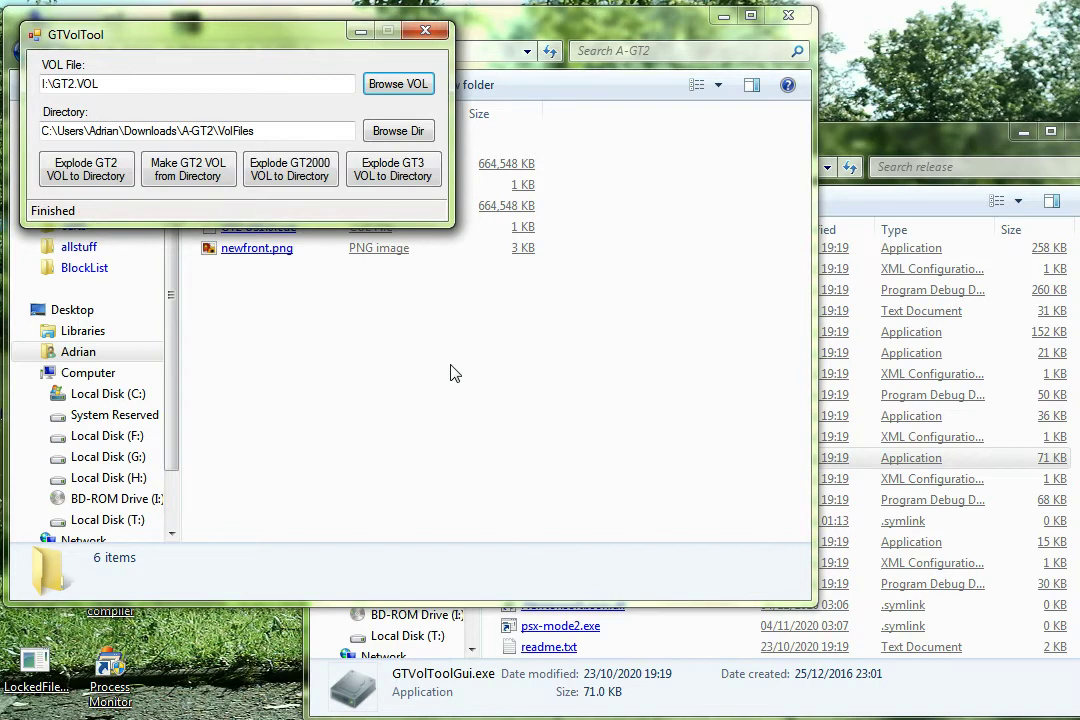
# Open the extracted VolFiles folder and then its gtmenu folder
pyautogui.click(173, 306)
pyautogui.doubleClick(230, 142)
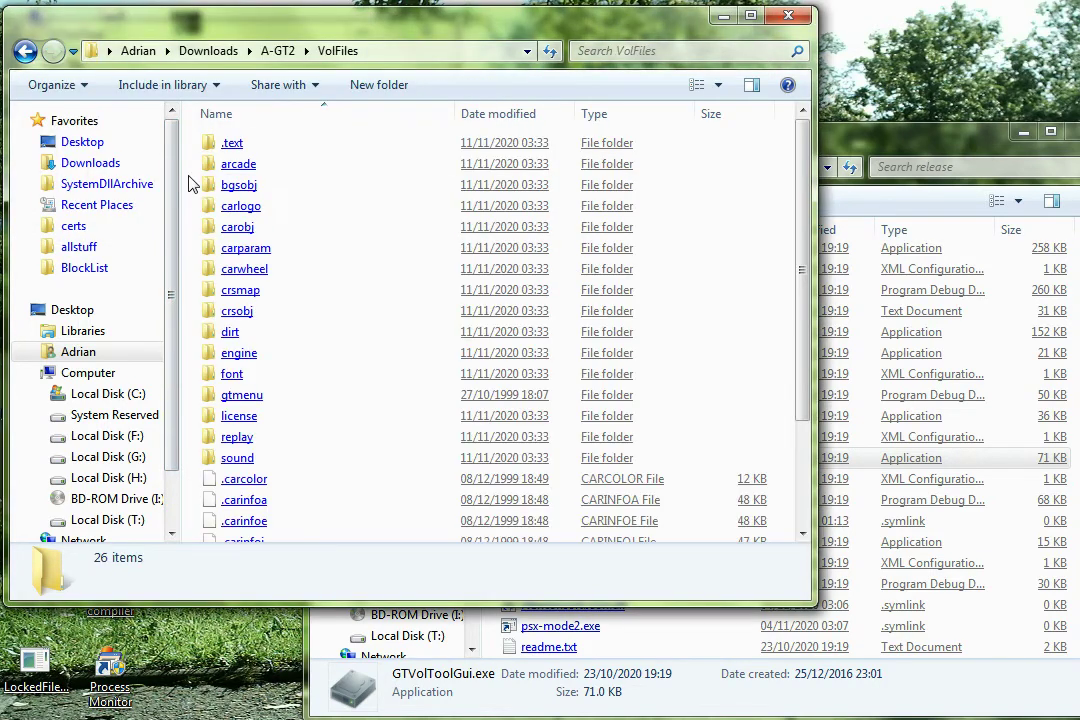
pyautogui.scroll(-3, 186, 190)
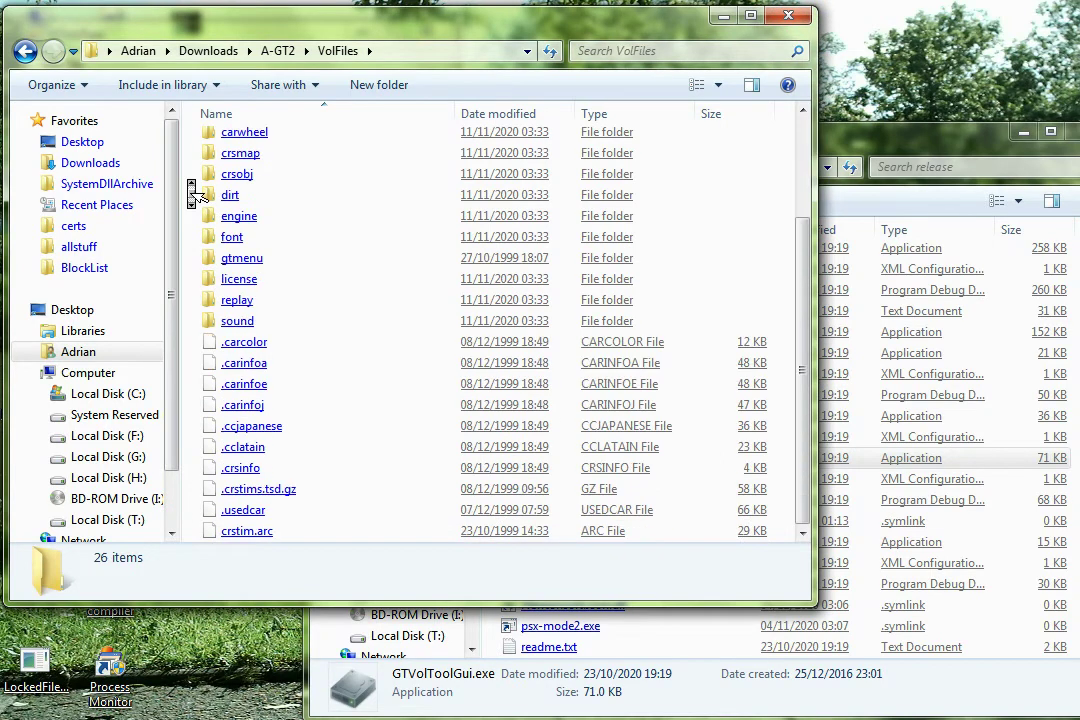
pyautogui.scroll(2, 190, 200)
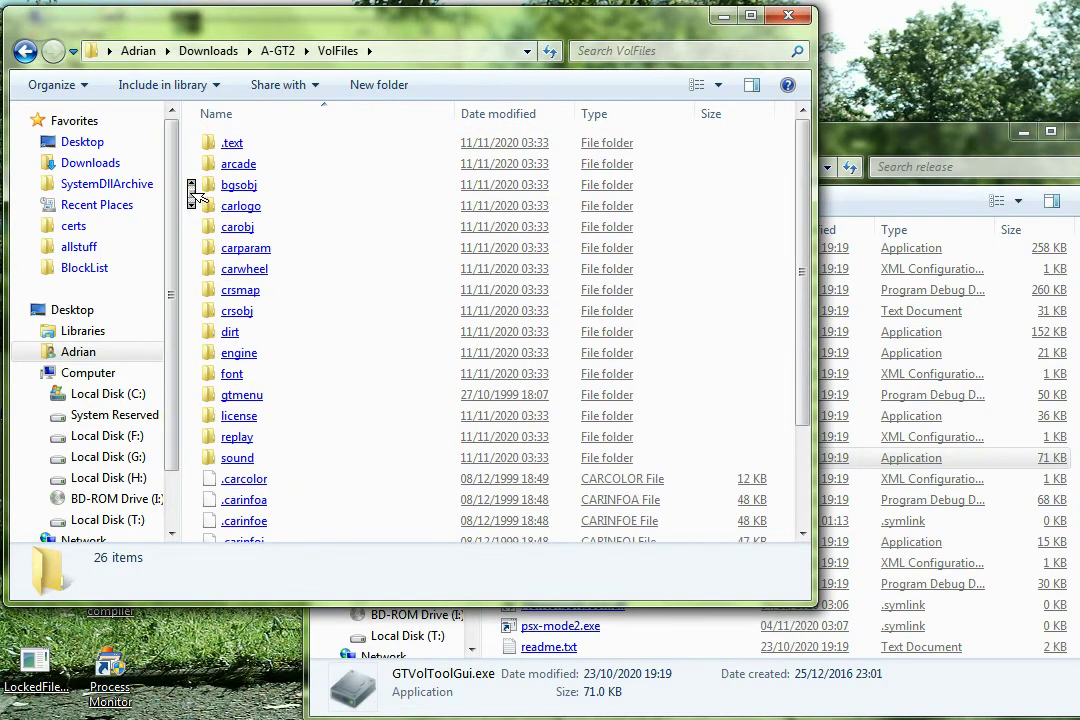
pyautogui.click(205, 398)
pyautogui.doubleClick(207, 400)
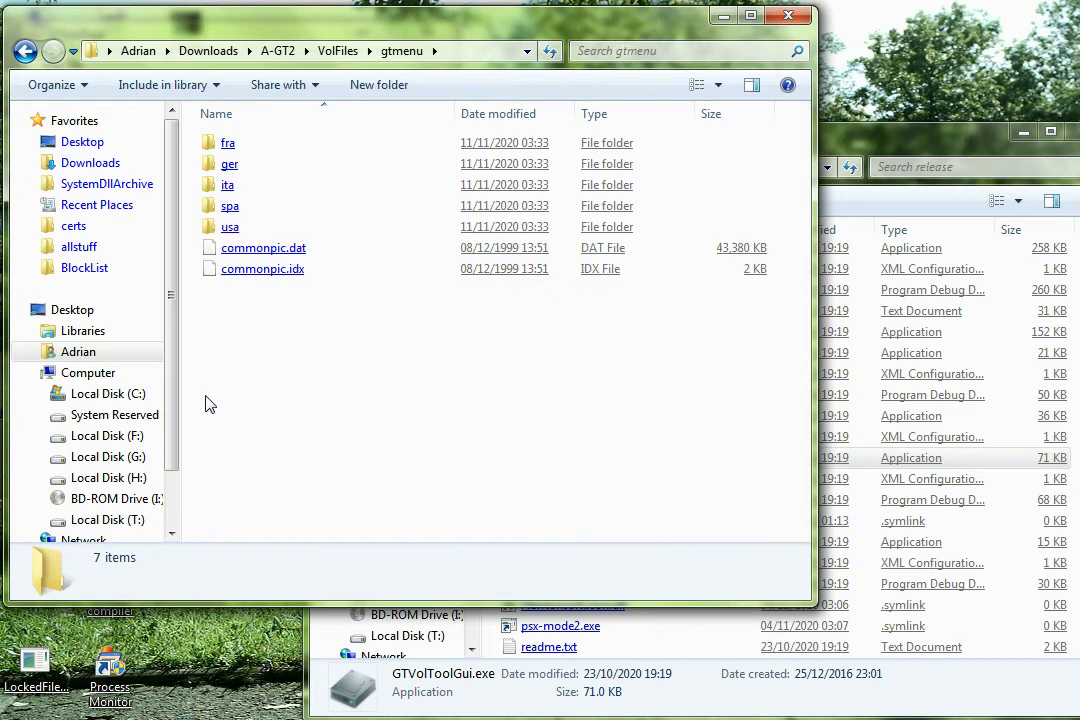
# Check the size of commonpic.dat in the details pane
pyautogui.click(286, 256)
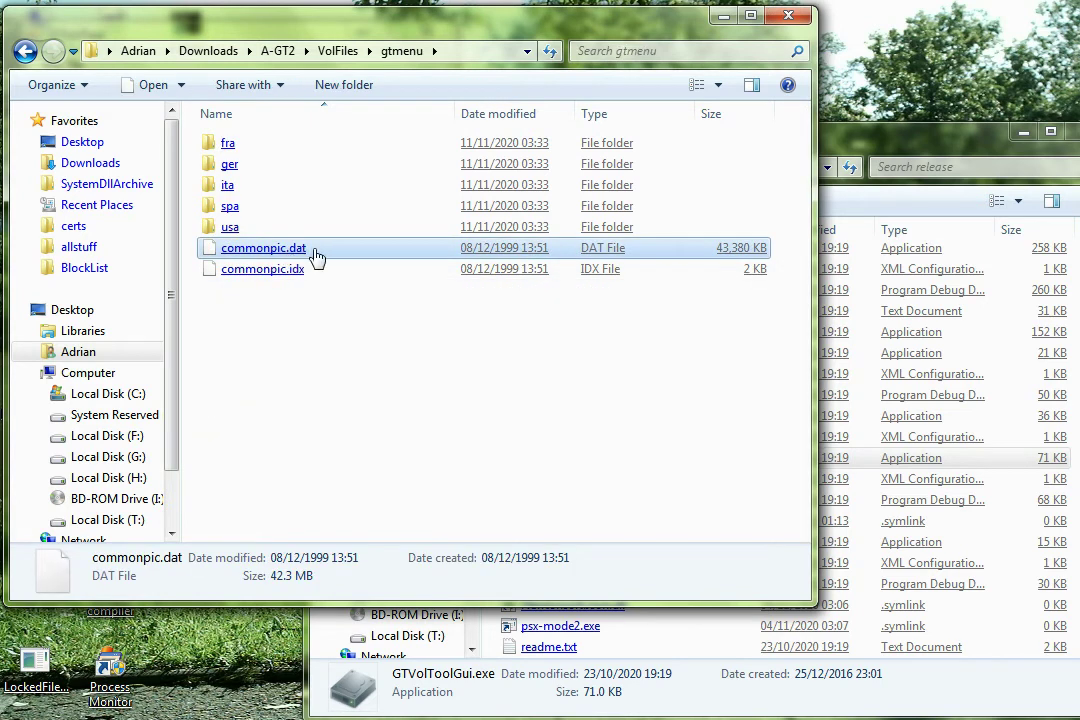
pyautogui.click(215, 320)
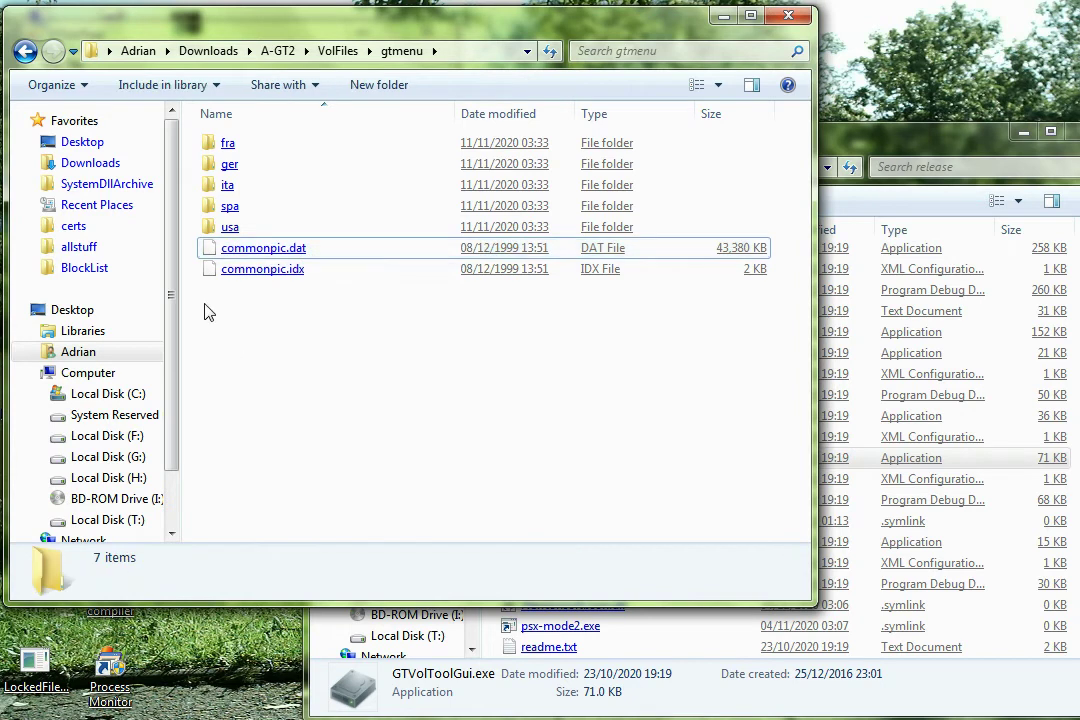
pyautogui.click(222, 250)
pyautogui.click(195, 232)
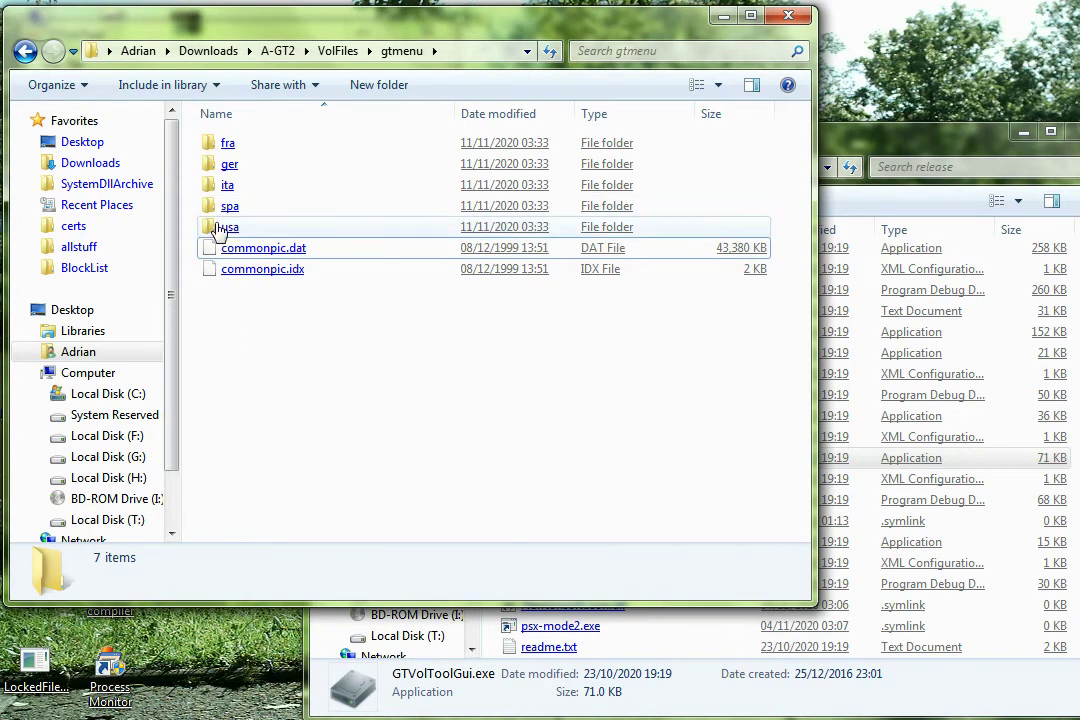
# Open the usa subfolder and check the size of gtmenudat.dat
pyautogui.doubleClick(218, 227)
pyautogui.click(252, 148)
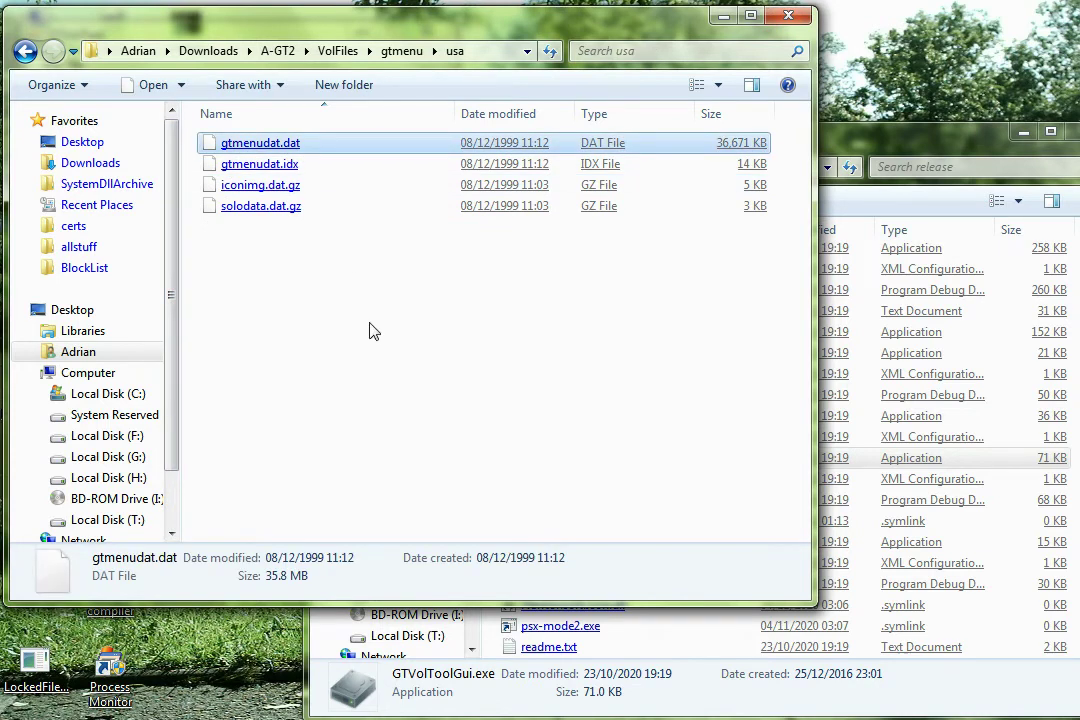
pyautogui.click(337, 323)
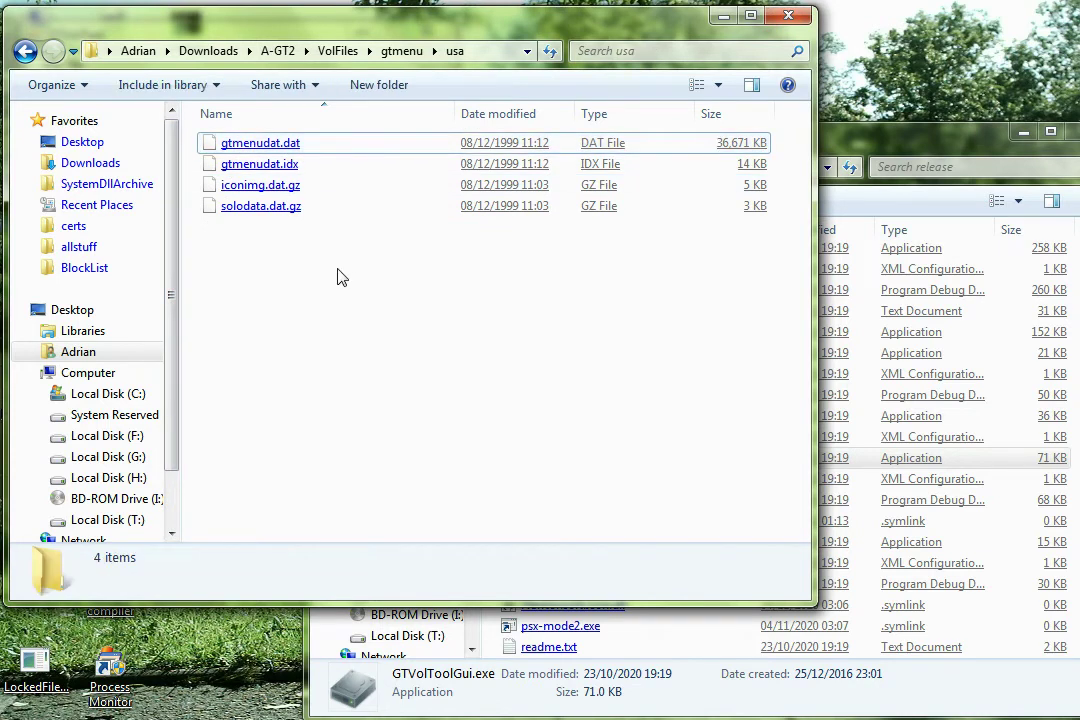
pyautogui.click(270, 148)
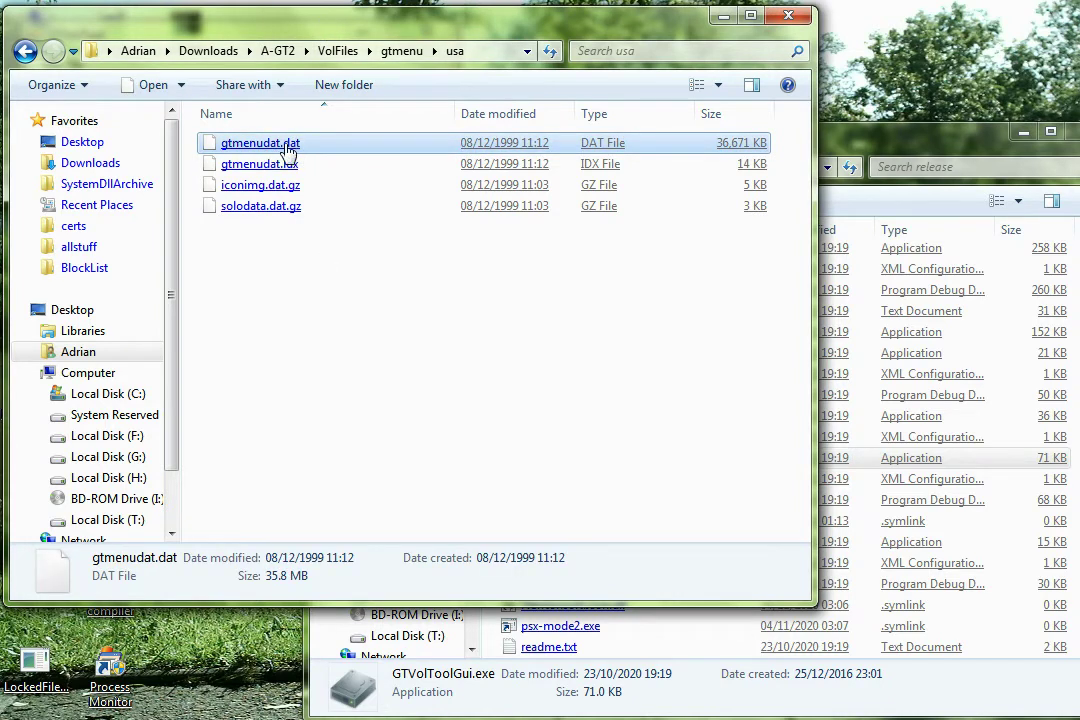
pyautogui.click(308, 305)
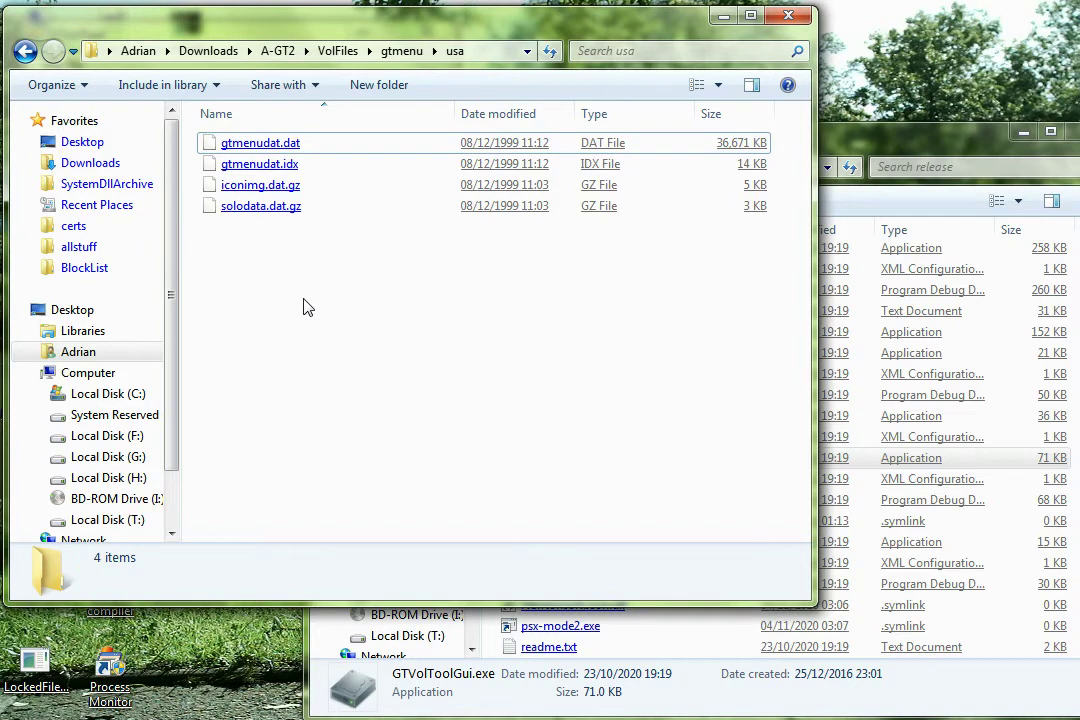
# Launch GMCreator and choose US 1.0-1.1 as the GT2 version in Settings
pyautogui.click(501, 685)
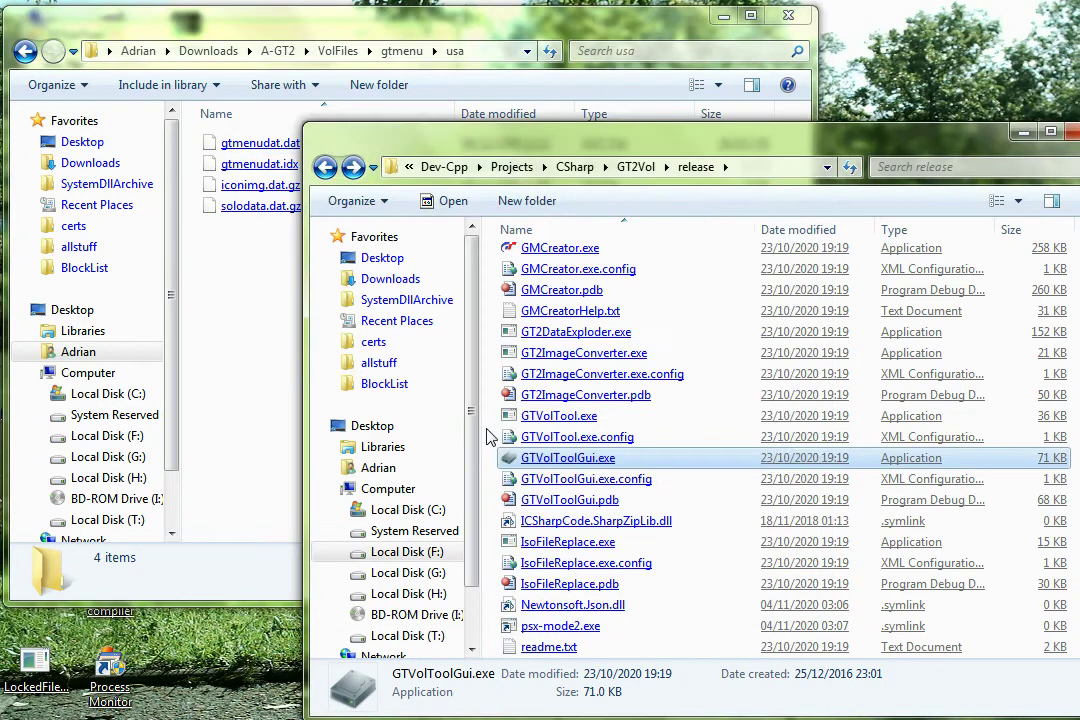
pyautogui.scroll(1, 490, 435)
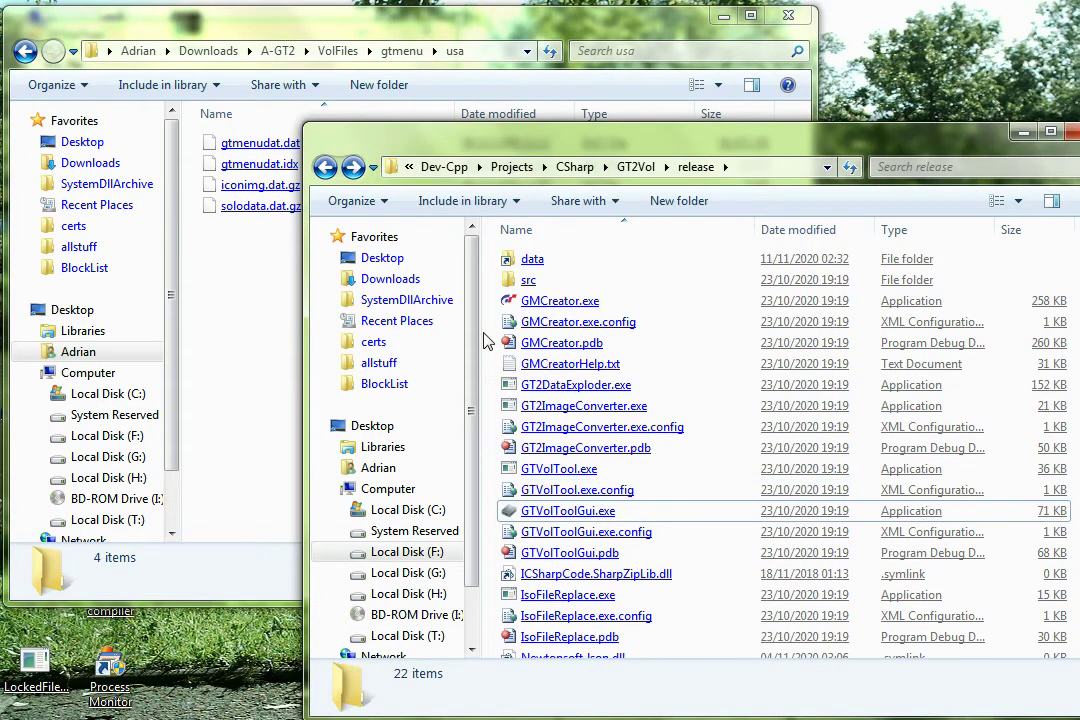
pyautogui.doubleClick(545, 302)
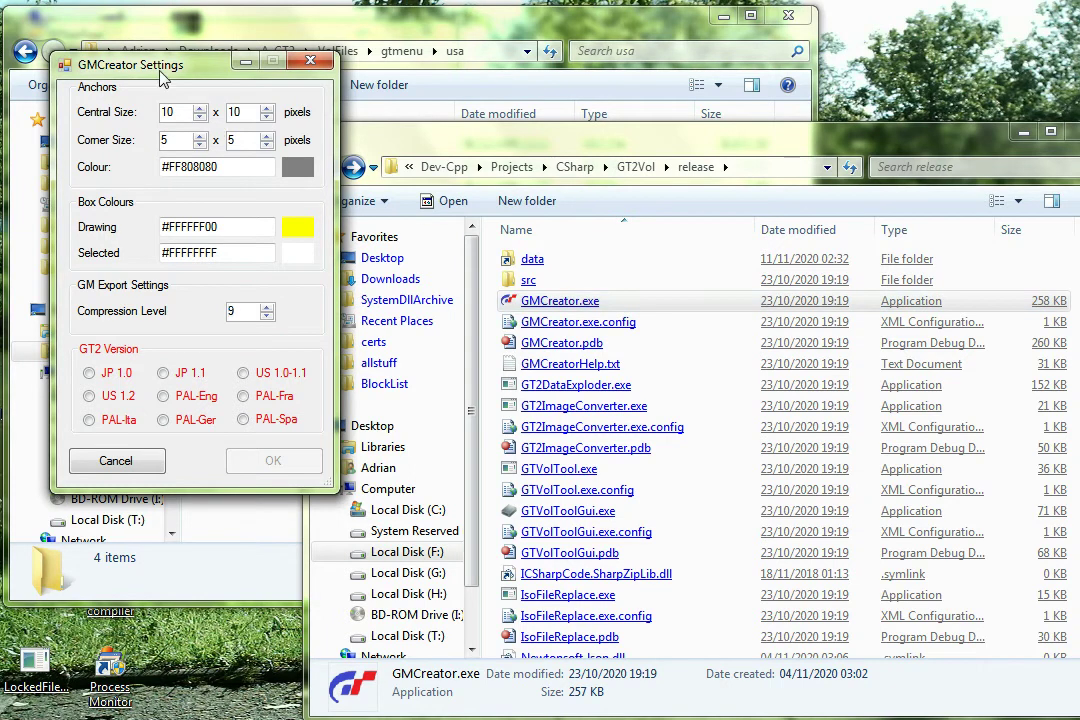
pyautogui.moveTo(158, 73); pyautogui.dragTo(300, 197)
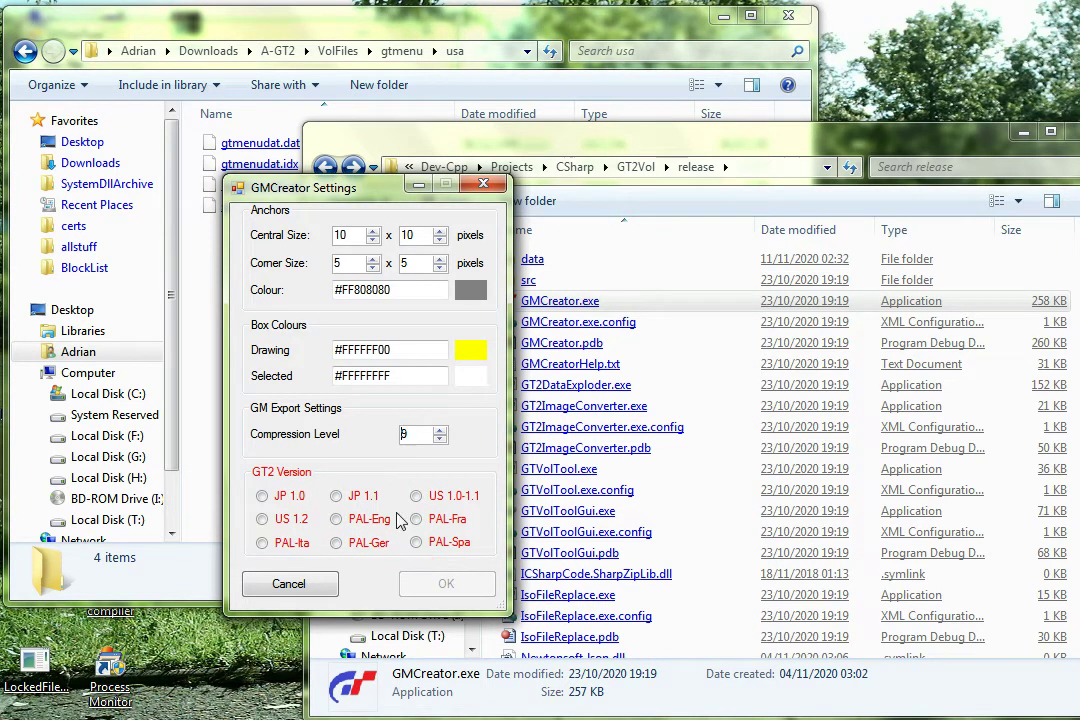
pyautogui.click(441, 500)
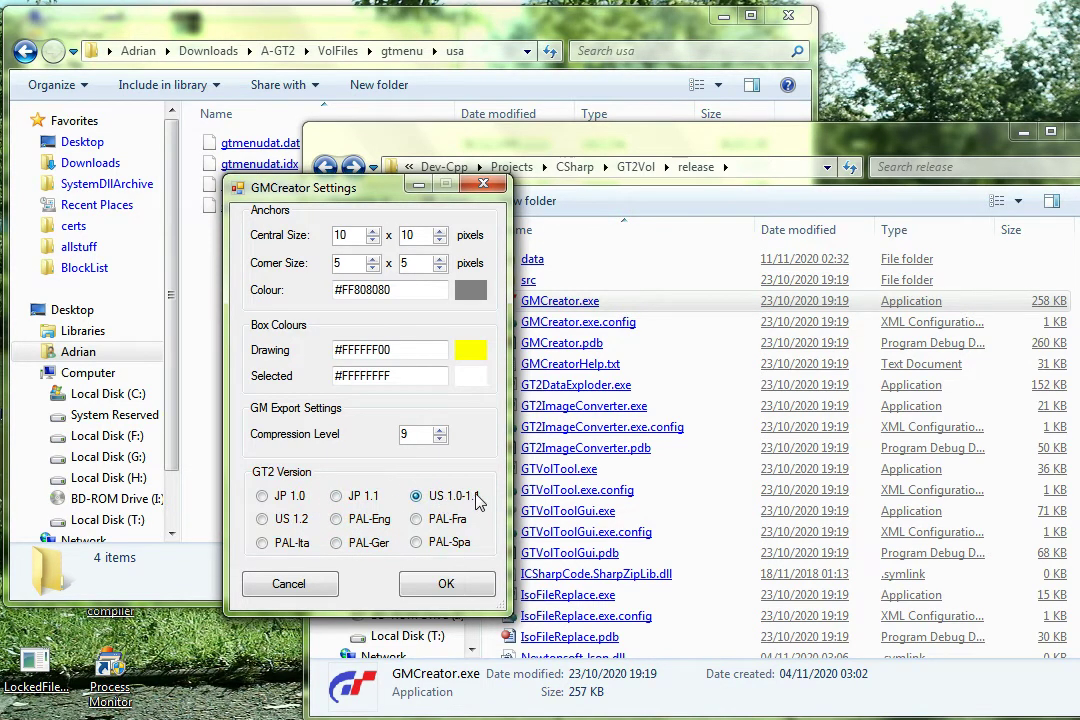
pyautogui.click(446, 587)
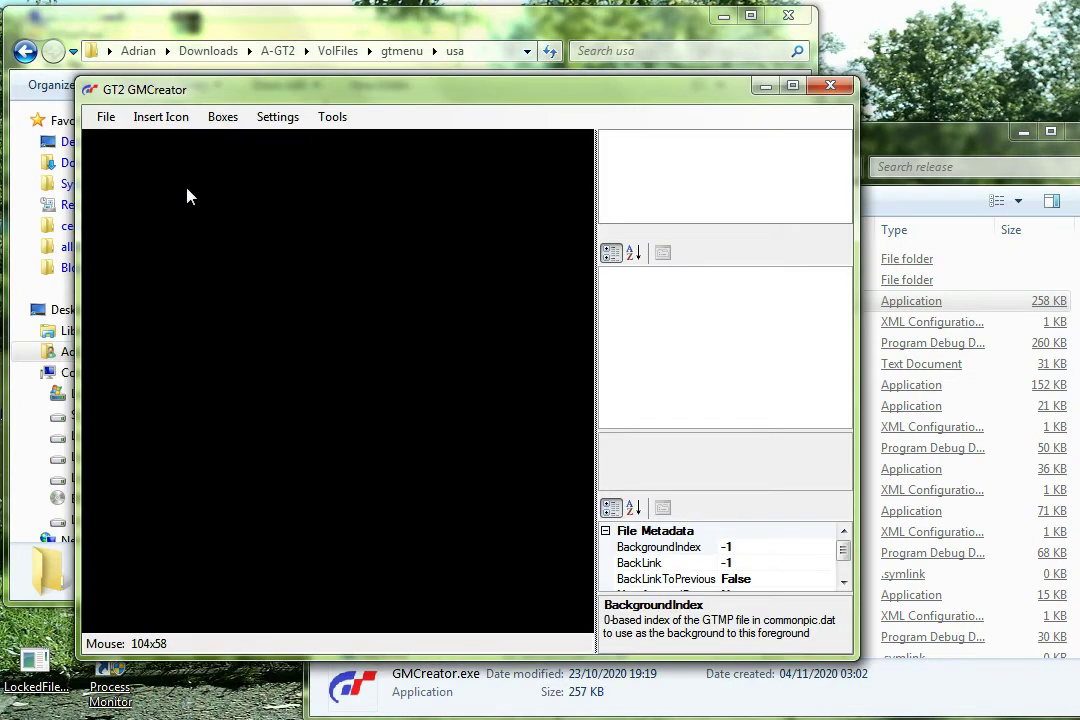
pyautogui.moveTo(177, 212); pyautogui.dragTo(299, 252)
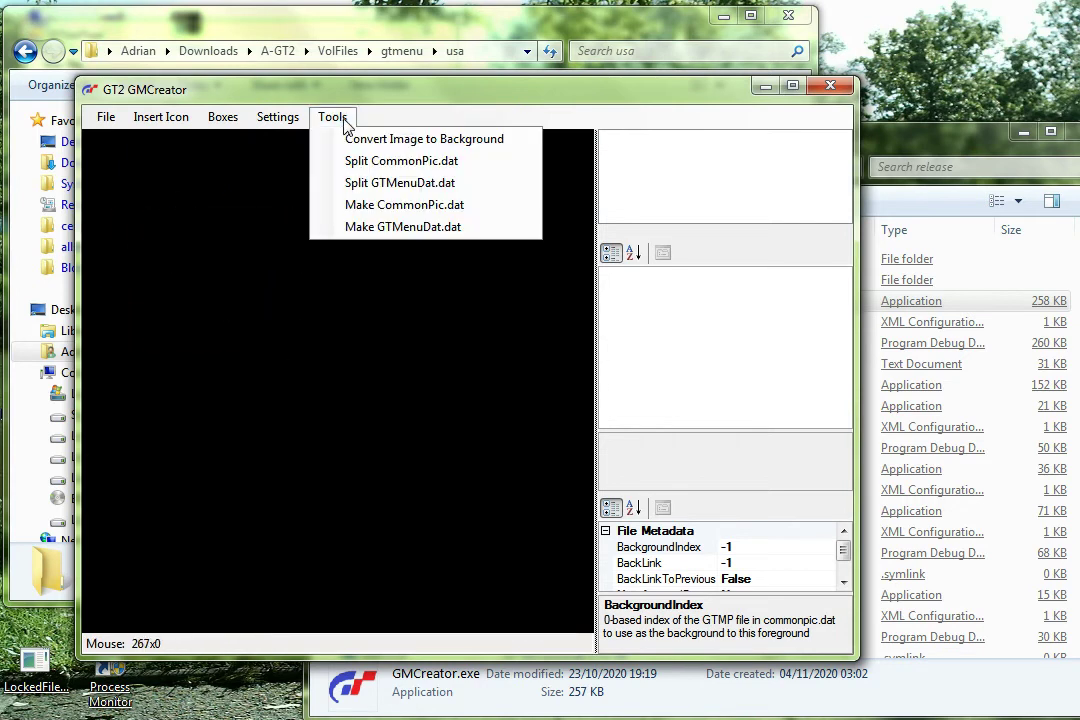
# Pick VolFiles\gtmenu\usa\gtmenudat.dat as the file to split
pyautogui.click(430, 183)
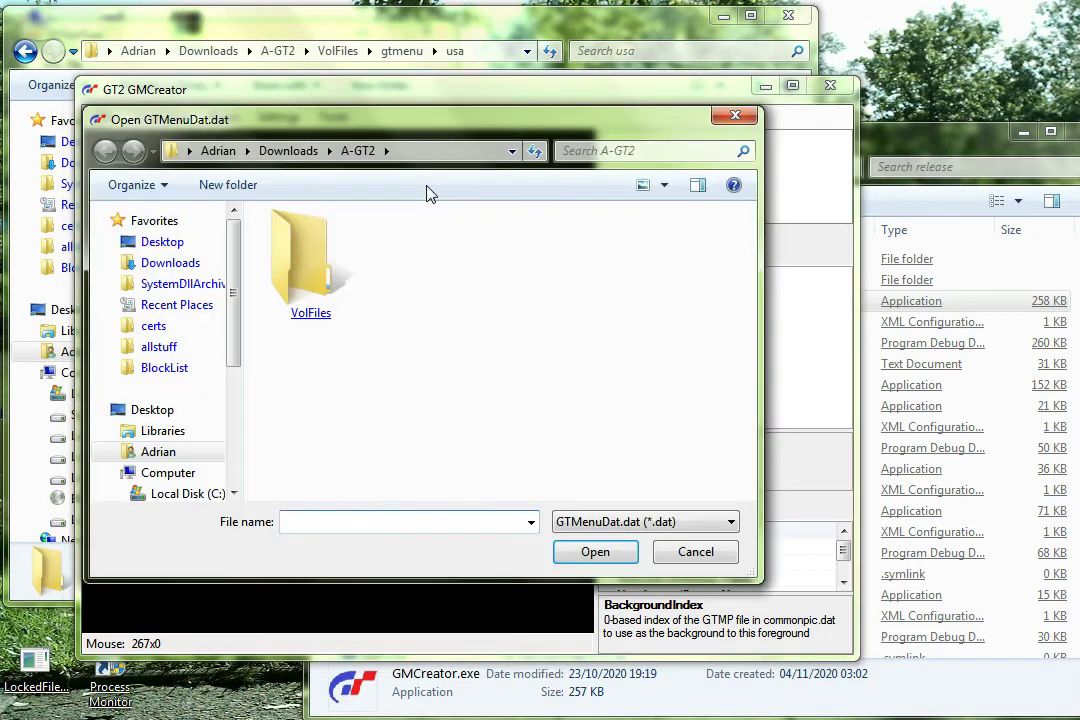
pyautogui.doubleClick(309, 260)
pyautogui.scroll(-2, 257, 375)
pyautogui.doubleClick(275, 410)
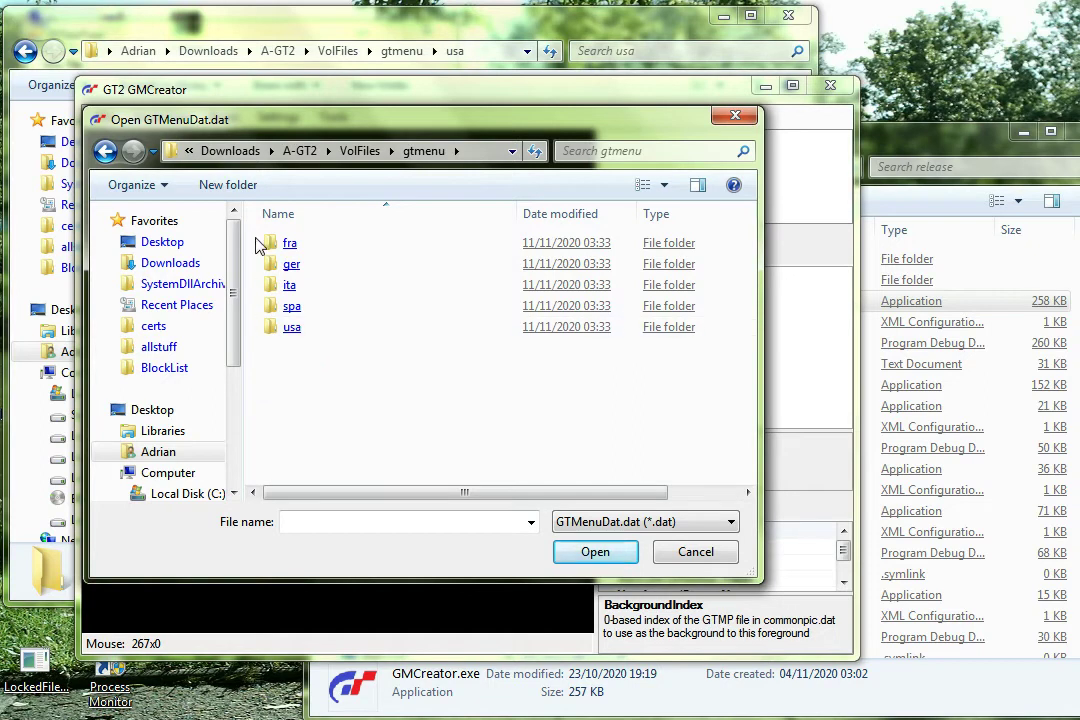
pyautogui.doubleClick(277, 329)
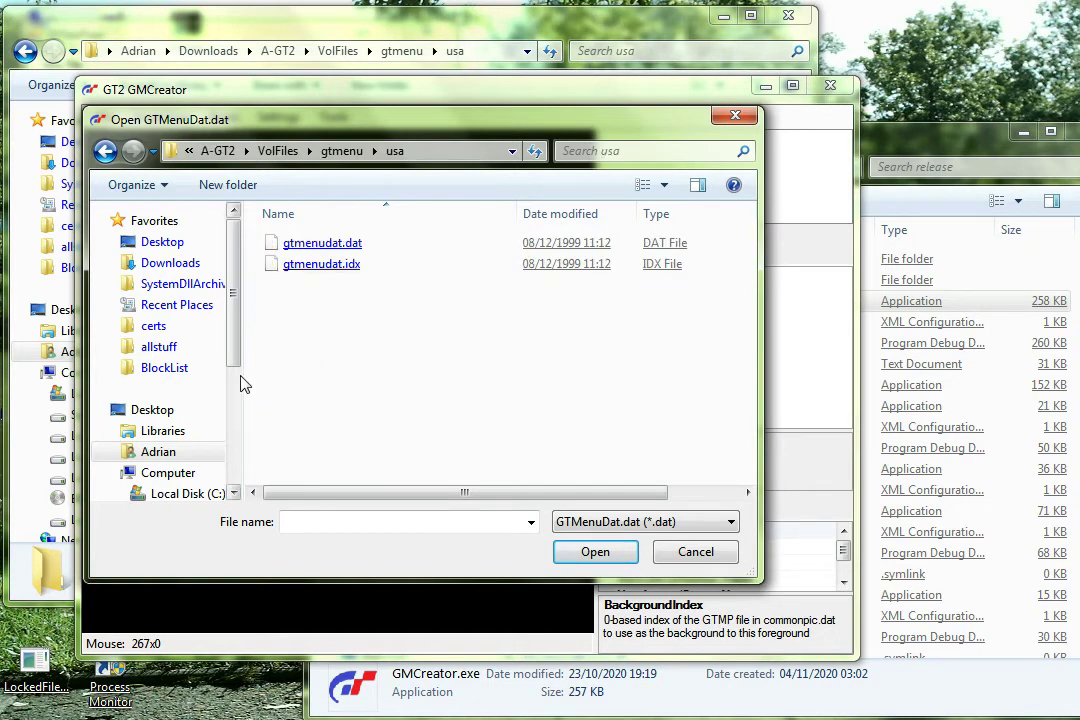
pyautogui.click(341, 250)
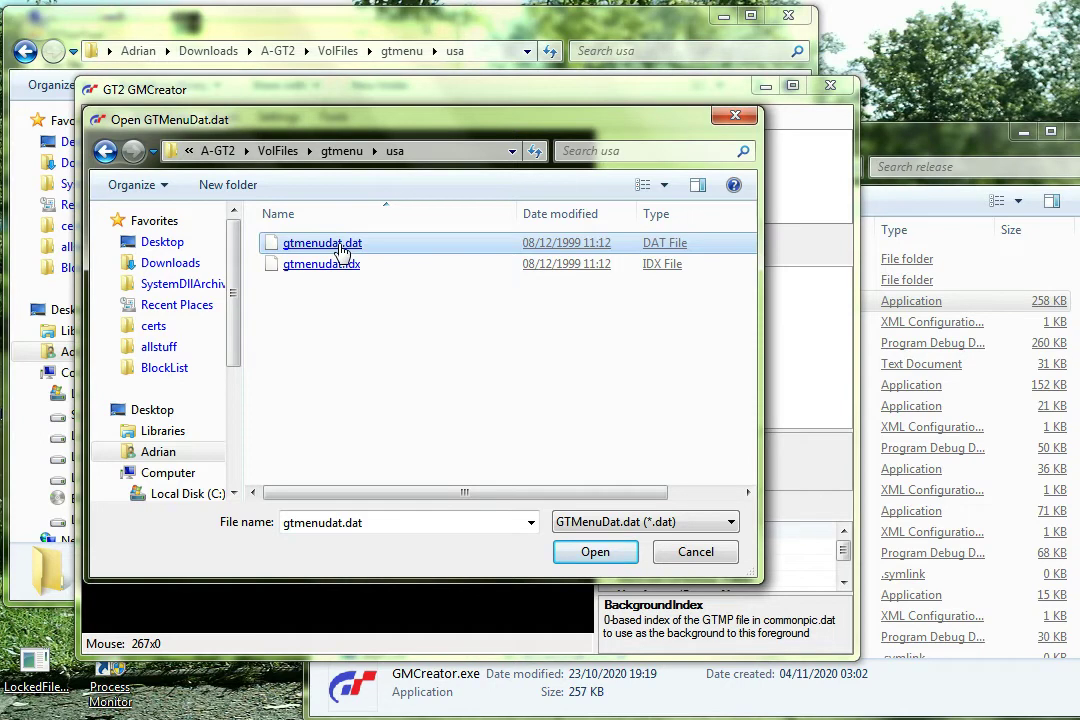
pyautogui.doubleClick(341, 250)
# Create a GMFiles folder inside A-GT2 and split gtmenudat.dat into it
pyautogui.click(553, 324)
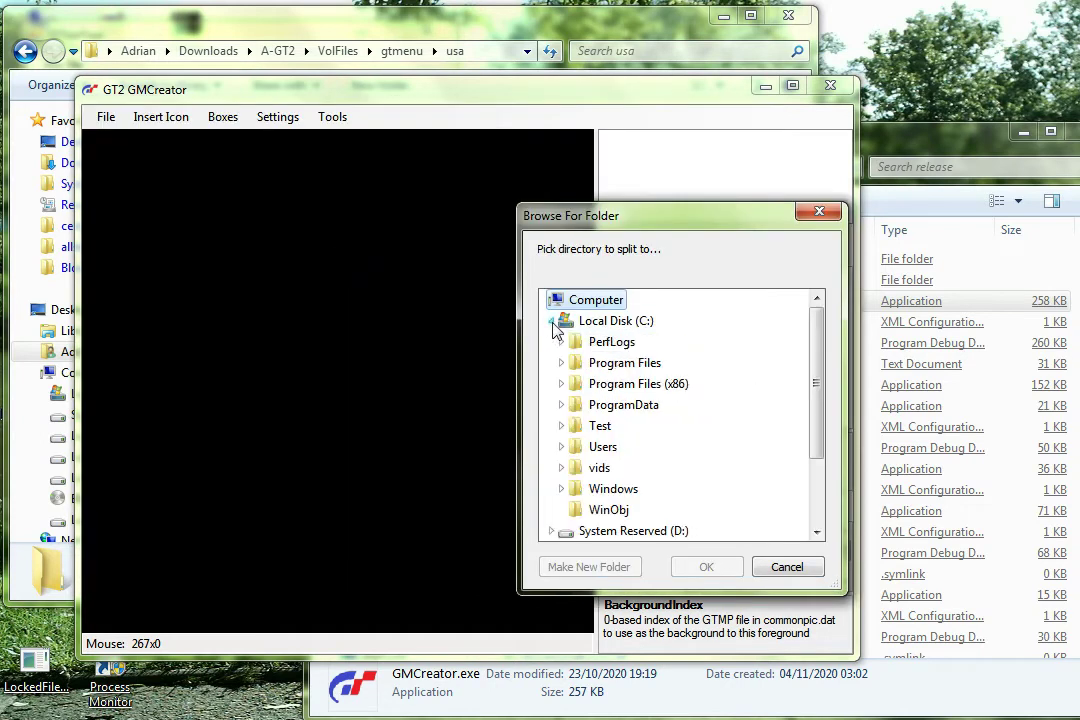
pyautogui.click(561, 447)
pyautogui.click(571, 450)
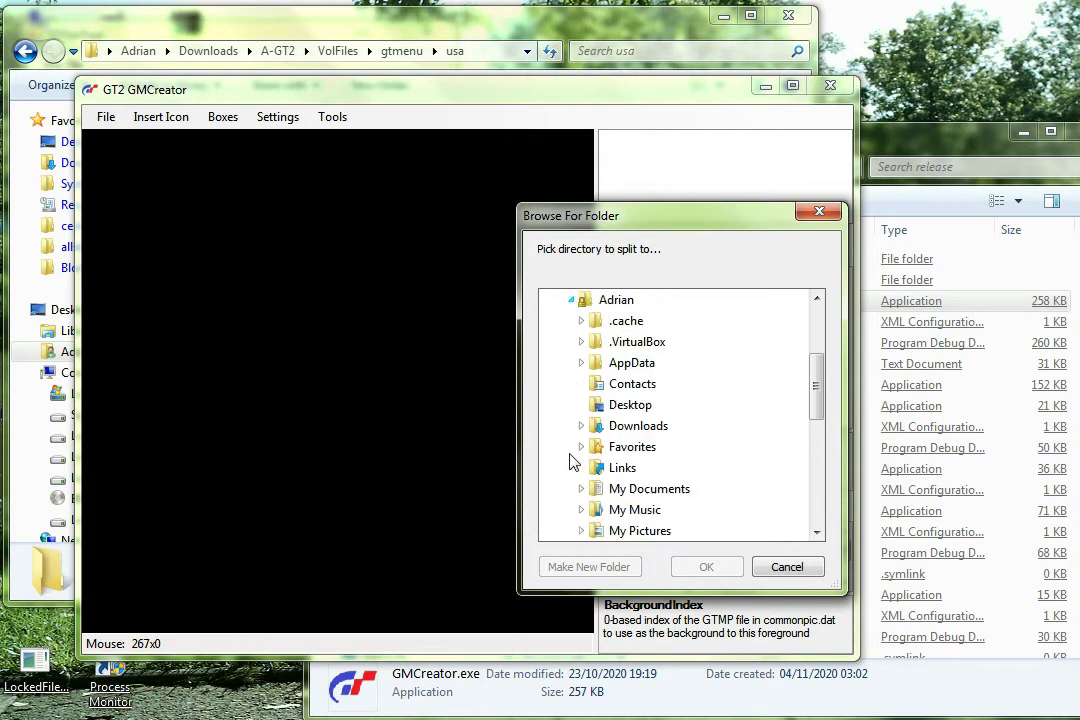
pyautogui.click(581, 426)
pyautogui.click(591, 320)
pyautogui.click(601, 341)
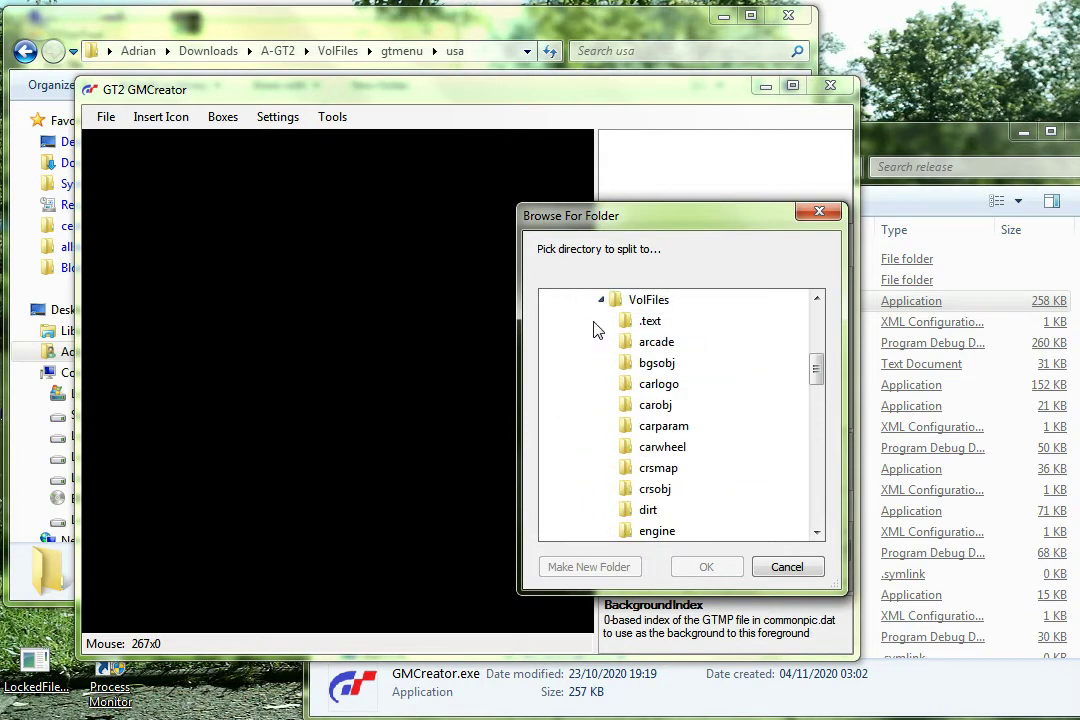
pyautogui.click(601, 299)
pyautogui.scroll(1, 630, 322)
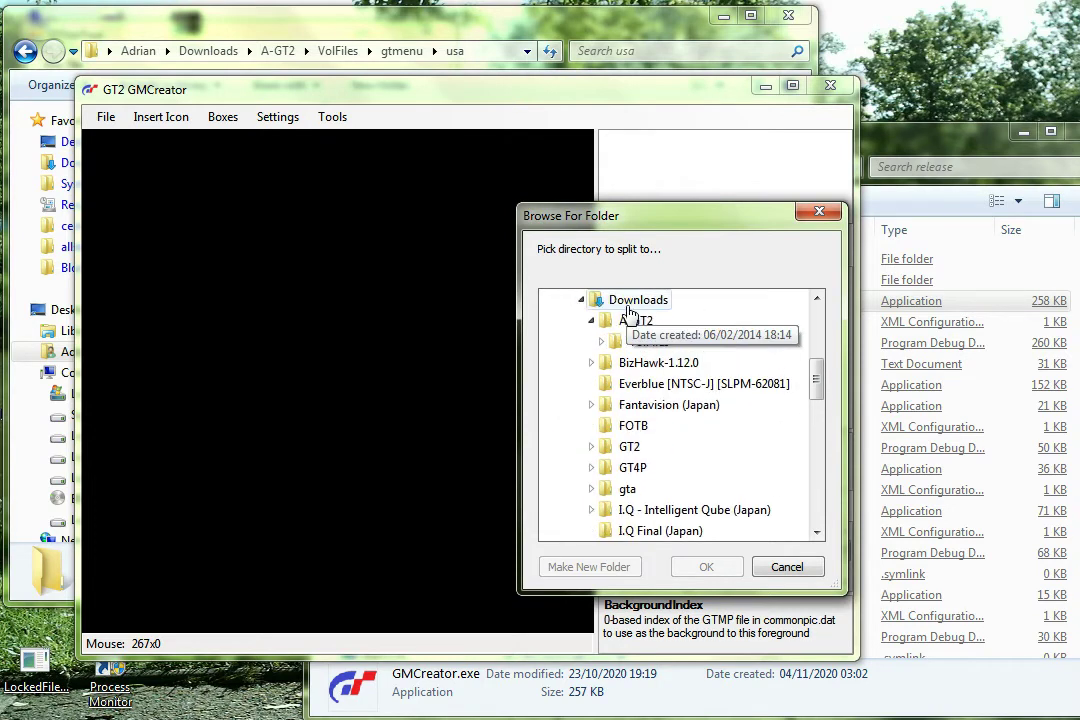
pyautogui.click(630, 322)
pyautogui.click(600, 567)
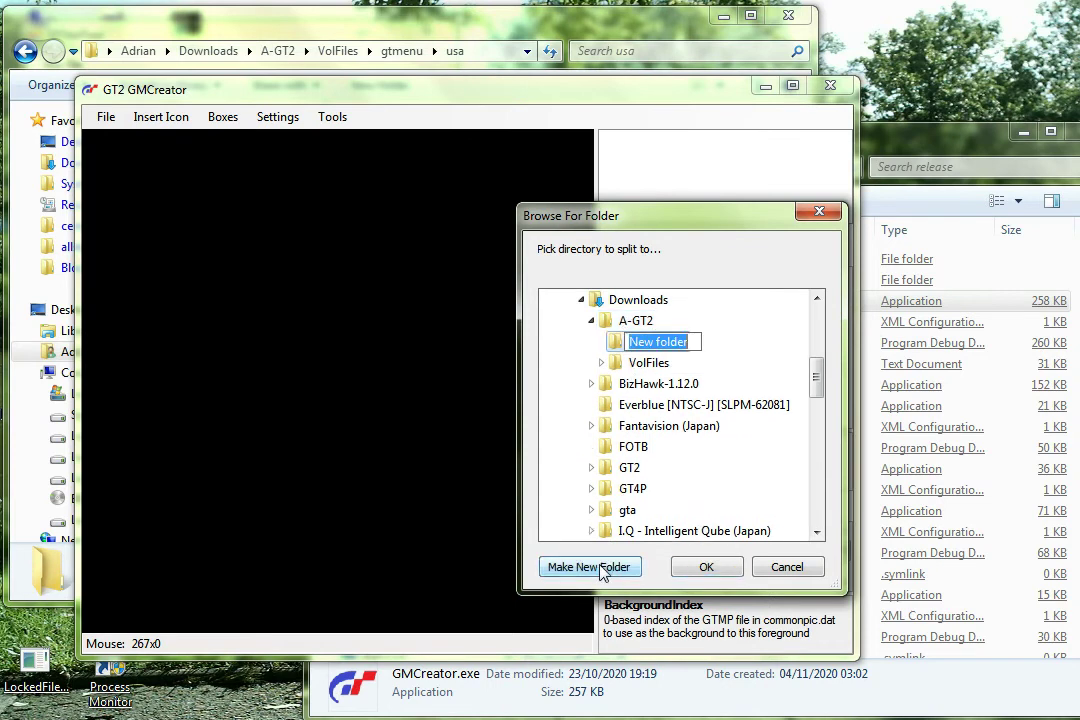
pyautogui.write('GMFiles')
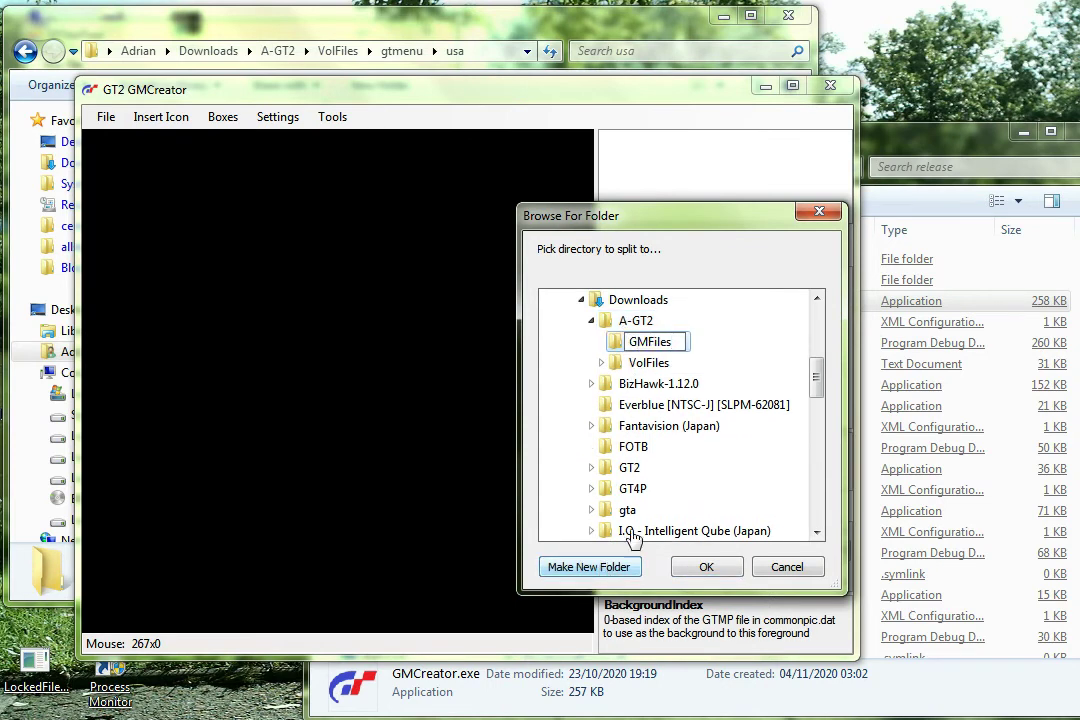
pyautogui.press('Return')
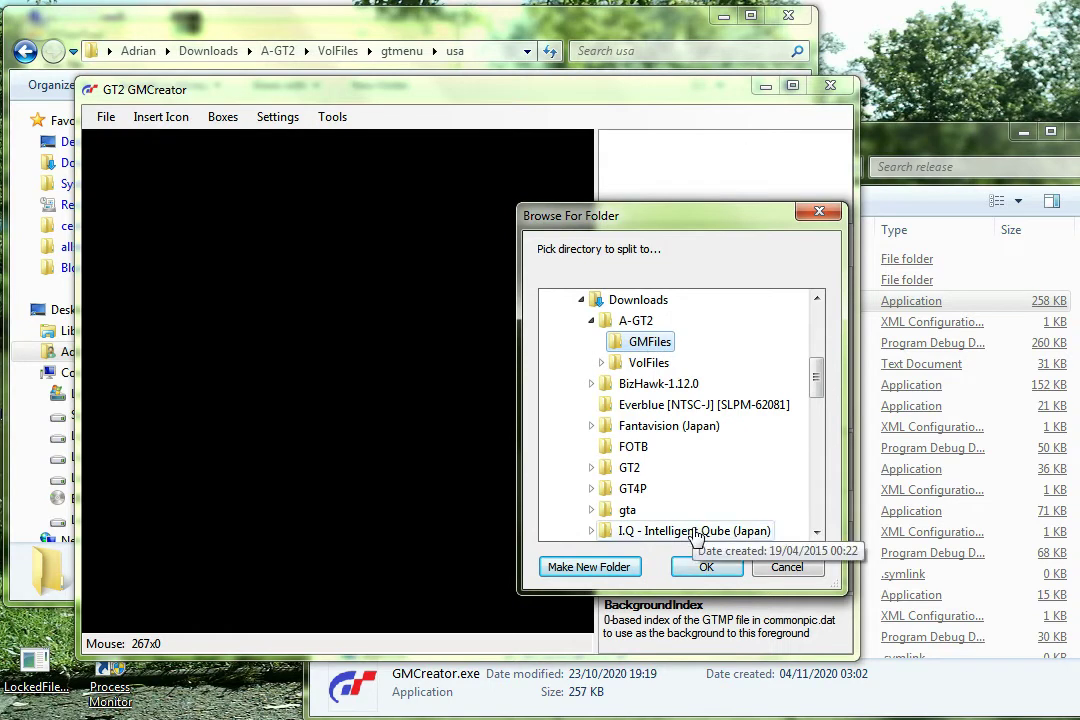
pyautogui.click(704, 567)
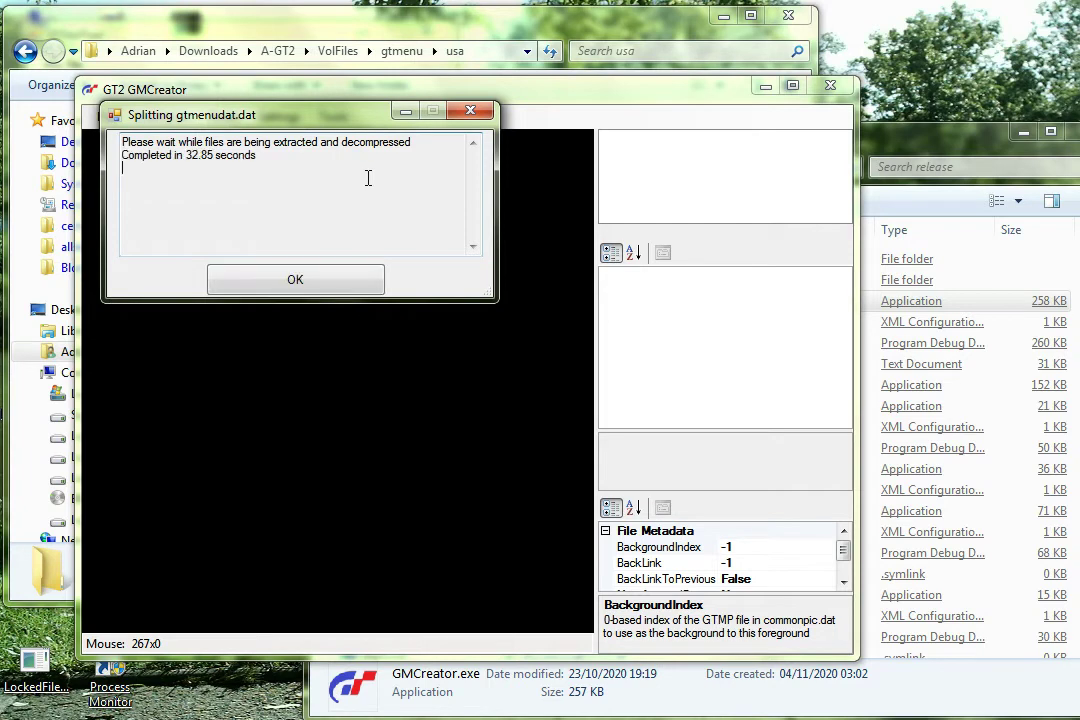
# Dismiss the splitting report and open the GMFiles folder of 3,383 items
pyautogui.click(262, 284)
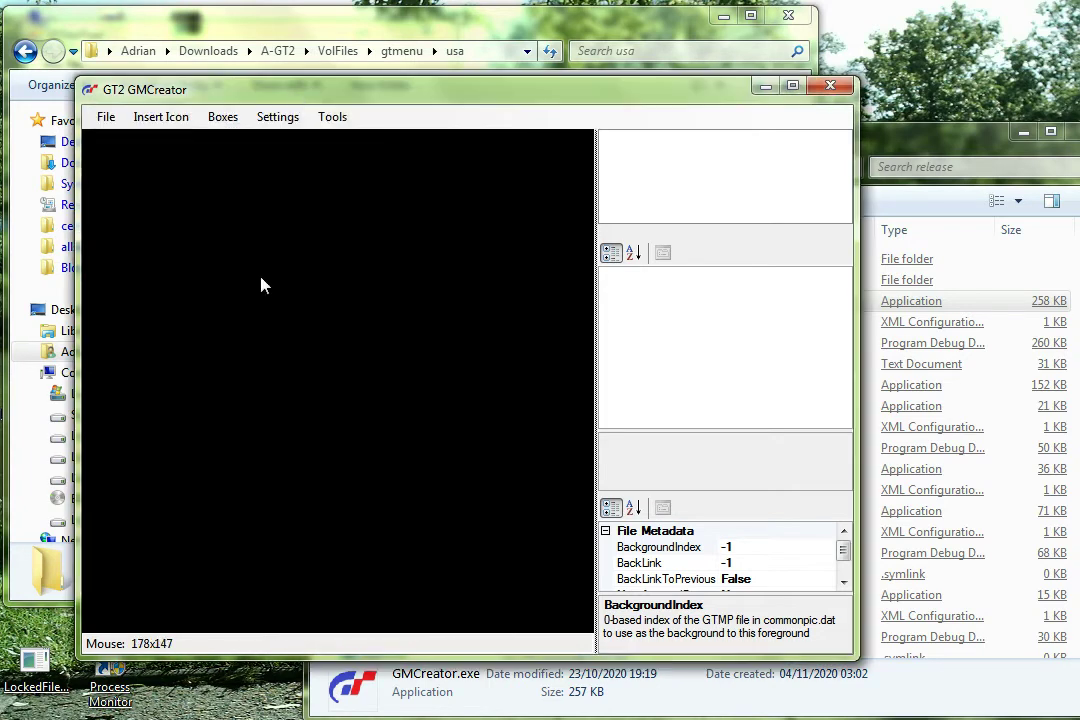
pyautogui.click(304, 29)
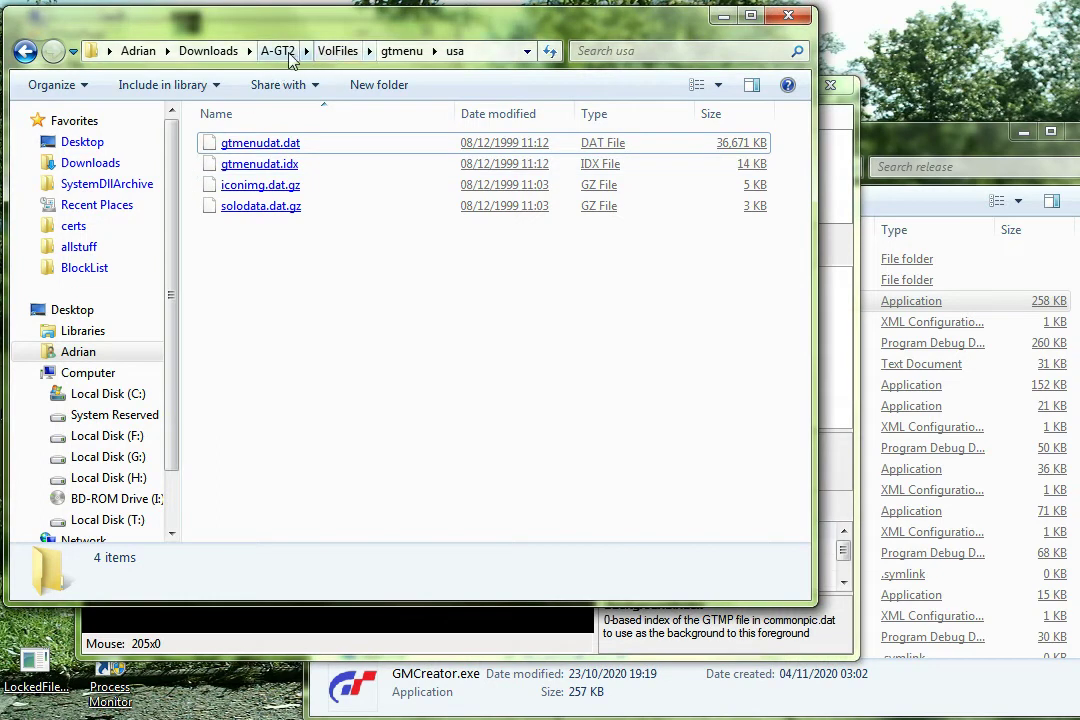
pyautogui.click(277, 50)
pyautogui.doubleClick(247, 148)
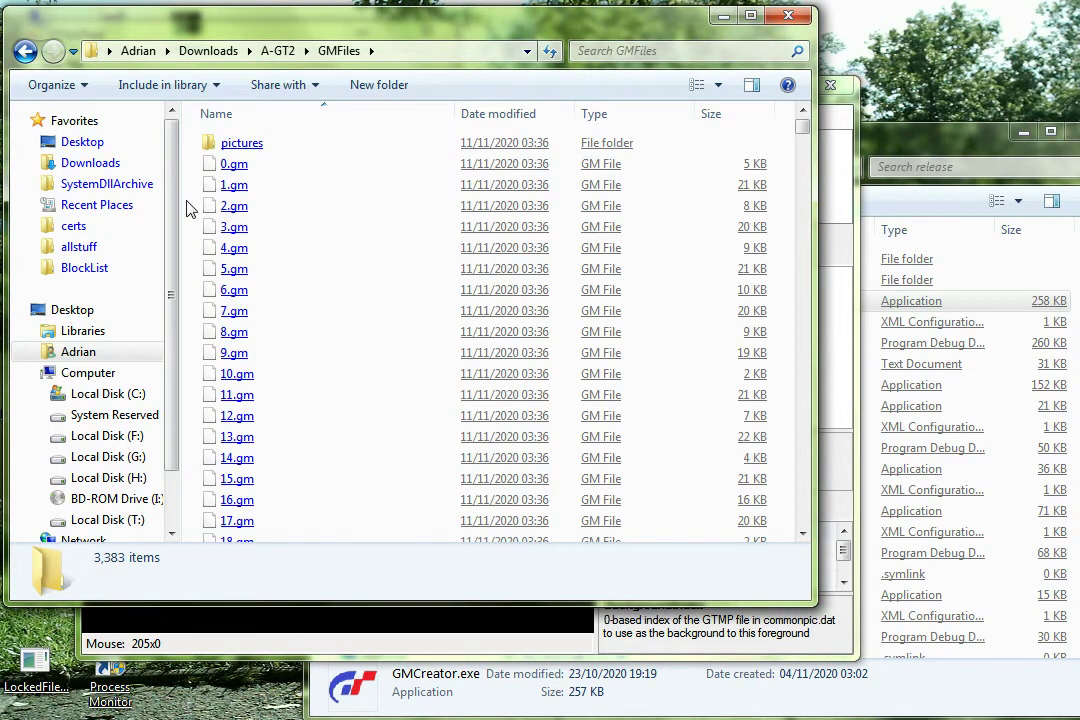
pyautogui.press('End')
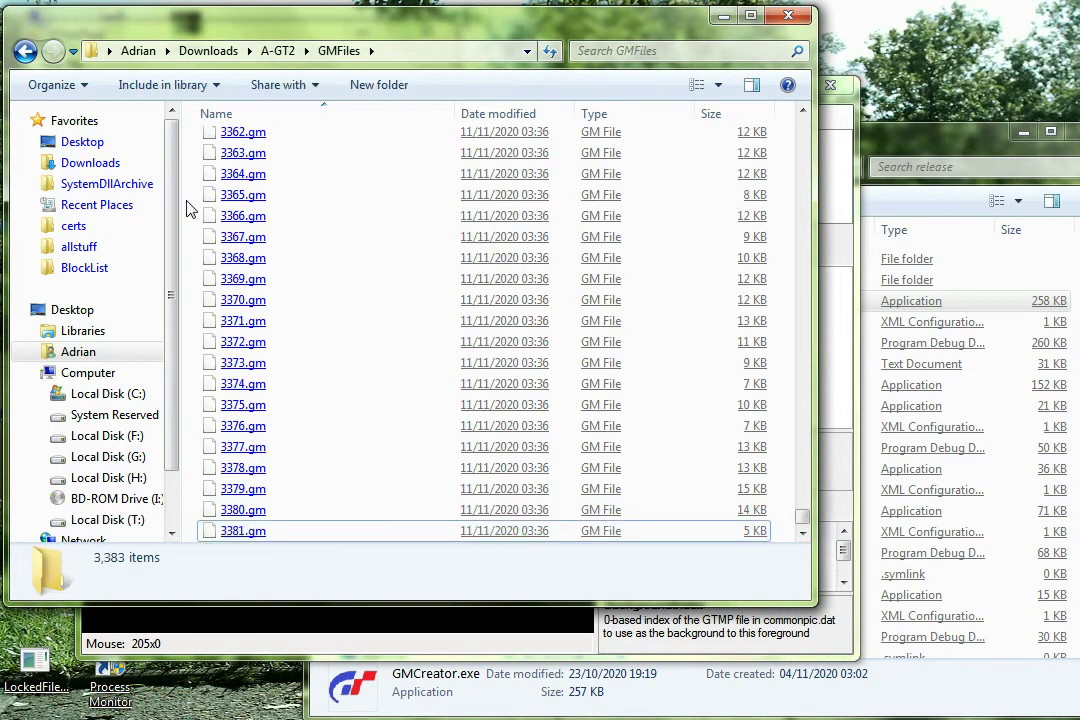
pyautogui.press('Home')
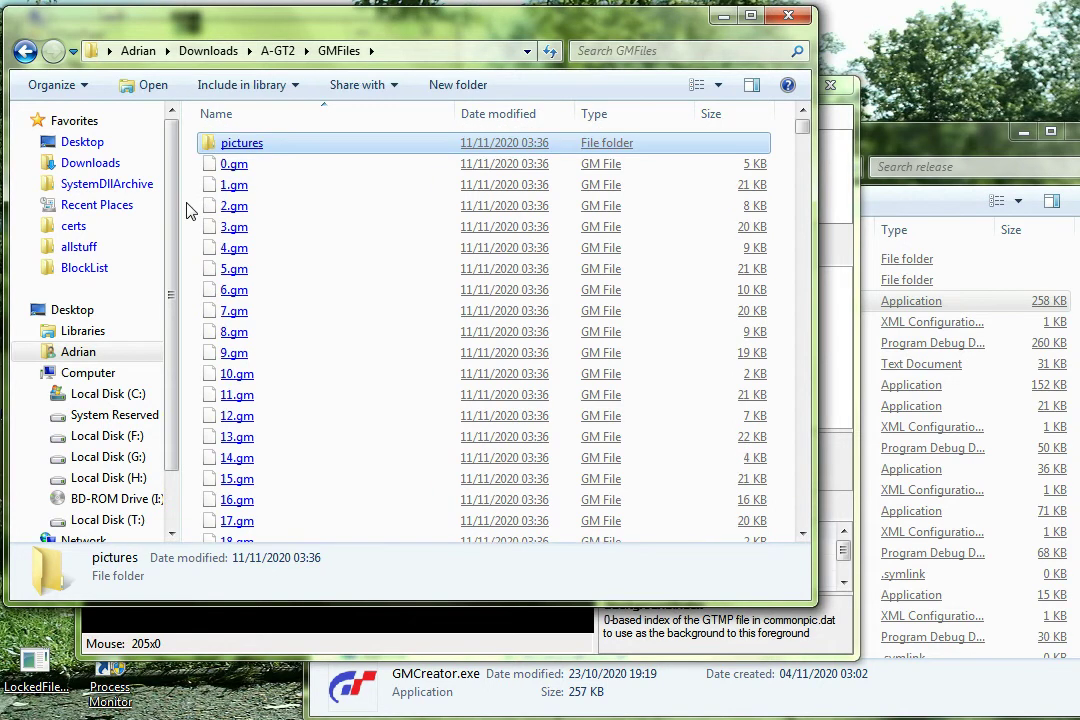
# Open the pictures folder and view its first preview image in Photo Viewer
pyautogui.press('Return')
pyautogui.press('Home')
pyautogui.press('Return')
# Step through the first few preview images, then close Photo Viewer
pyautogui.press('Right')
pyautogui.press('Right')
pyautogui.press('Right')
pyautogui.press('Right')
pyautogui.press('Right')
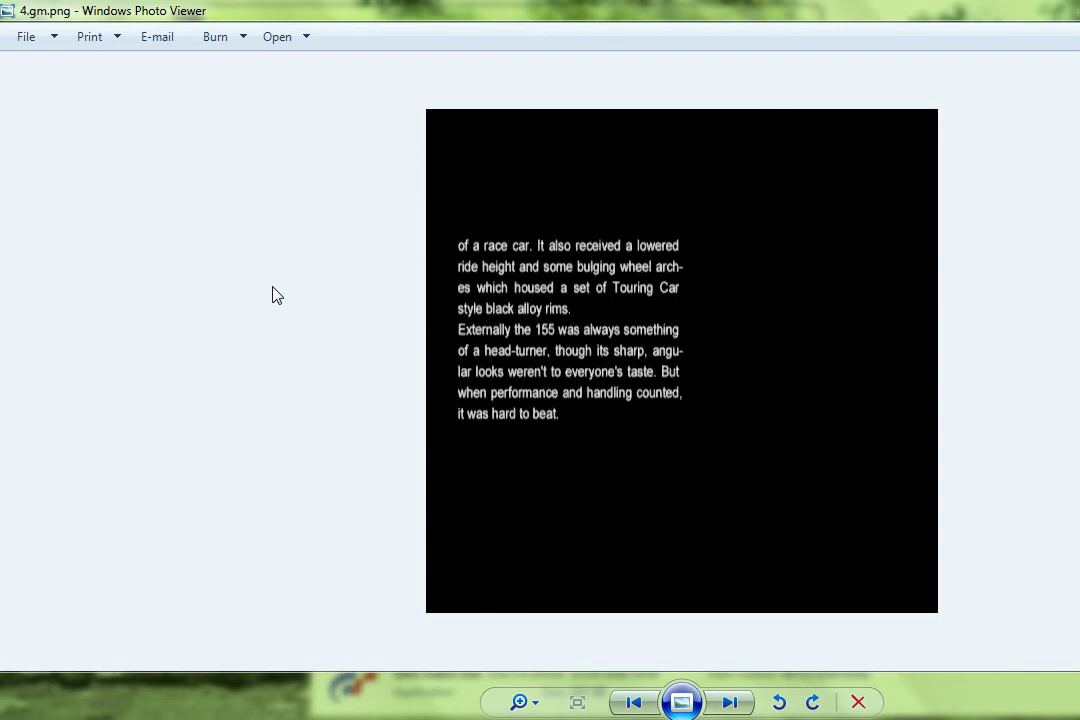
pyautogui.press('Right')
pyautogui.press('Right')
pyautogui.press('Right')
pyautogui.press('Right')
pyautogui.press('Right')
pyautogui.press('Right')
pyautogui.press('Right')
pyautogui.press('Right')
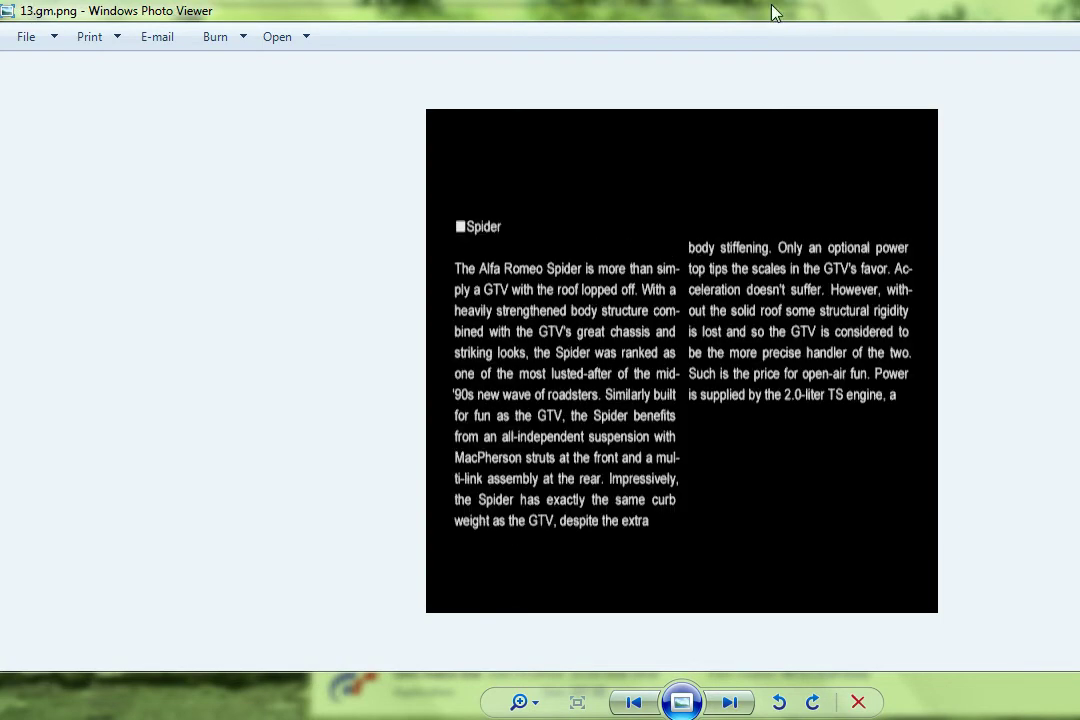
pyautogui.press('Escape')
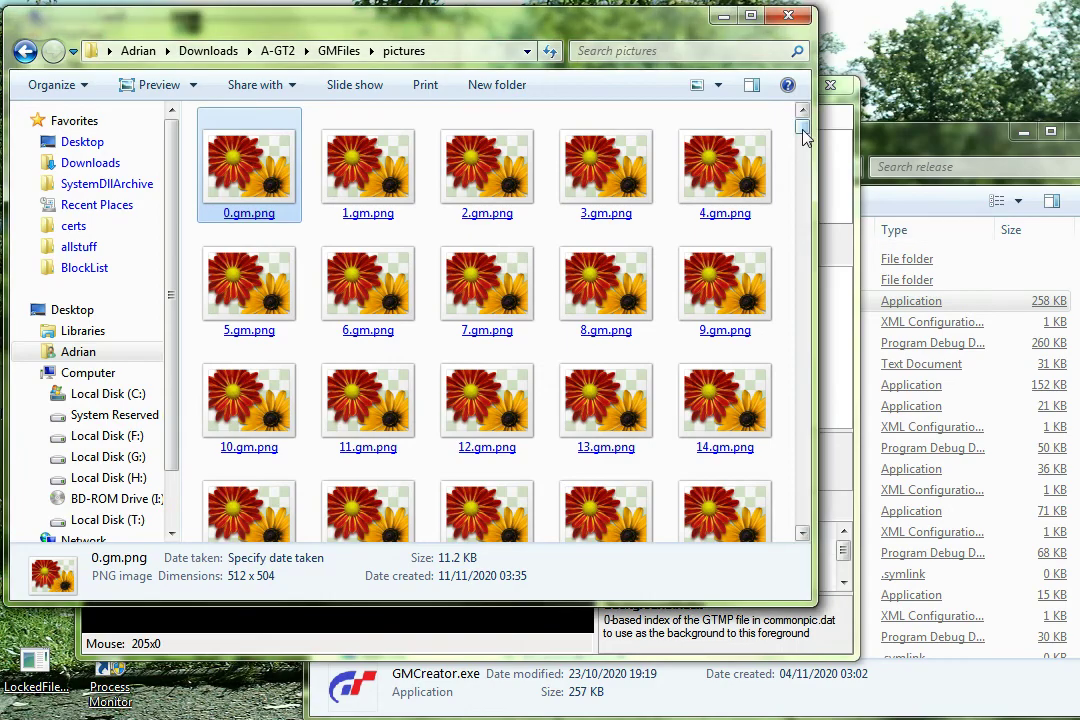
# View the STi parts previews from 1389.gm.png onward, then return to GMFiles
pyautogui.moveTo(803, 133); pyautogui.dragTo(806, 292)
pyautogui.doubleClick(738, 290)
pyautogui.press('Right')
pyautogui.press('Right')
pyautogui.press('Right')
pyautogui.press('Right')
pyautogui.press('Right')
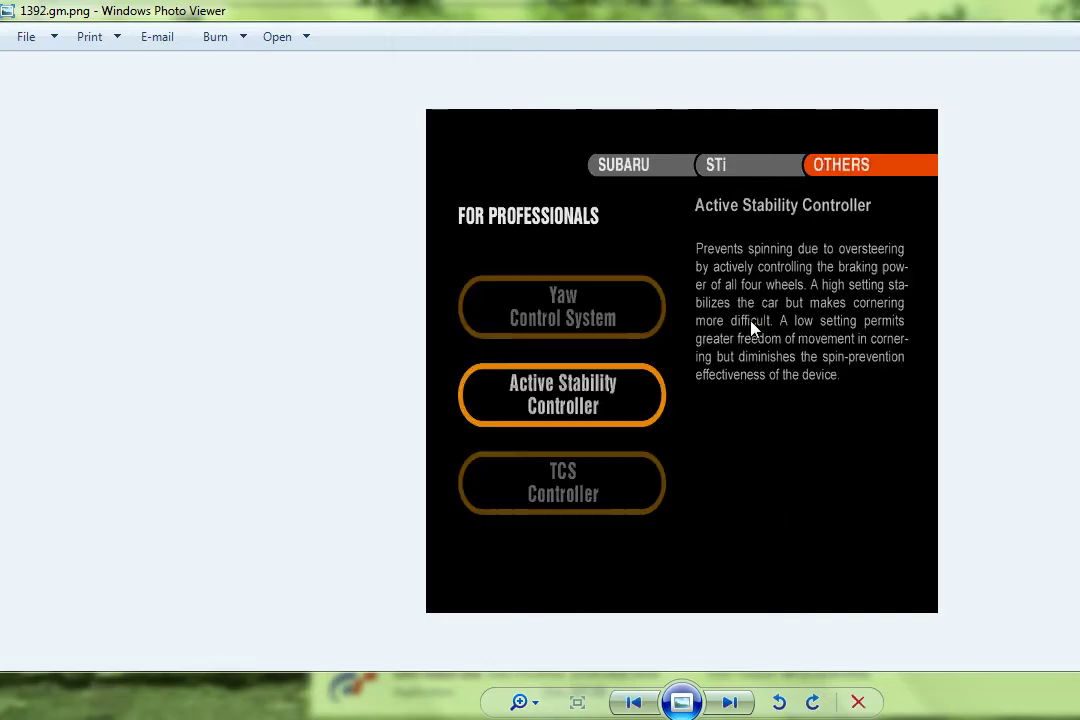
pyautogui.press('Right')
pyautogui.press('Right')
pyautogui.press('Right')
pyautogui.press('Right')
pyautogui.press('Right')
pyautogui.press('Right')
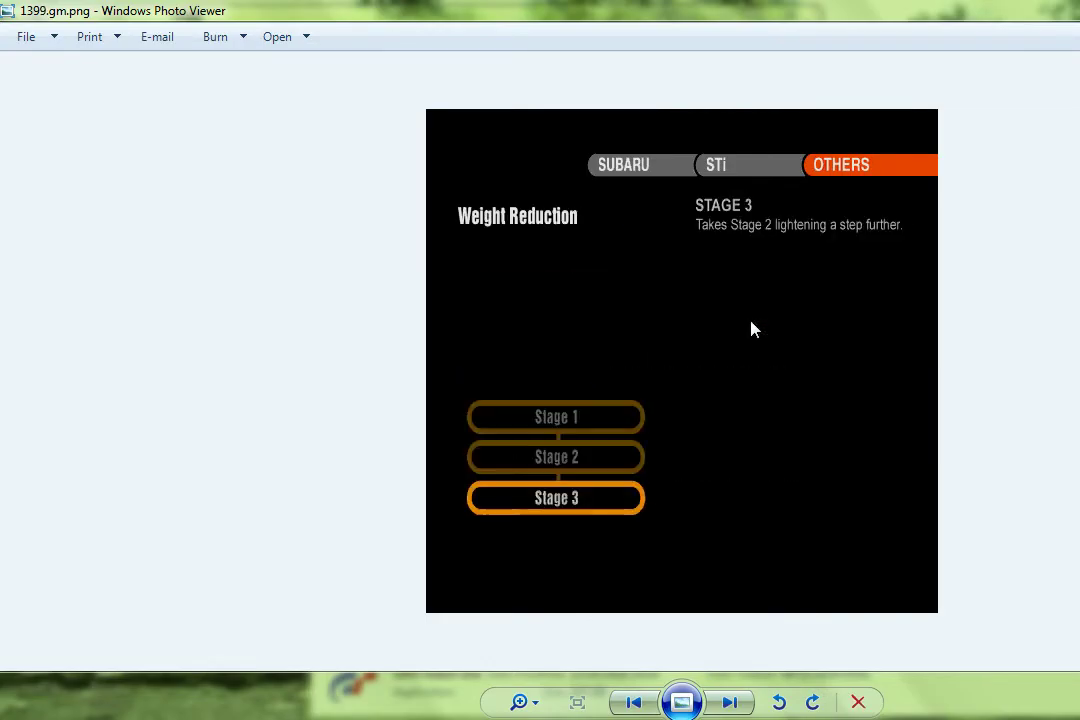
pyautogui.press('Right')
pyautogui.press('Right')
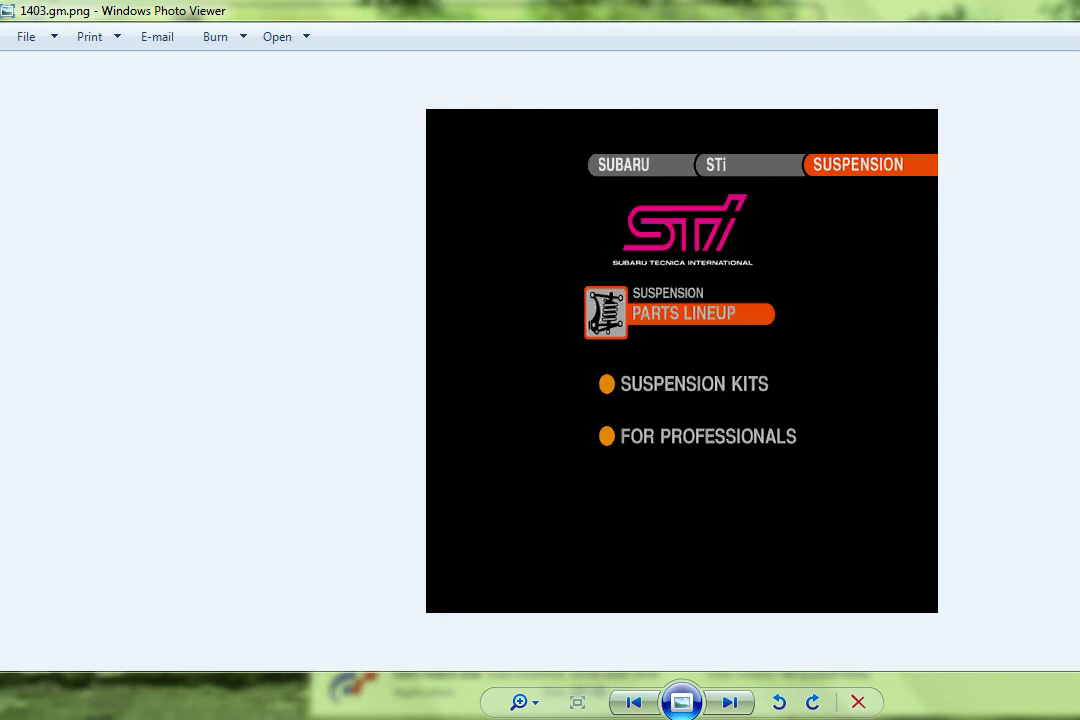
pyautogui.hotkey('alt', 'F4')
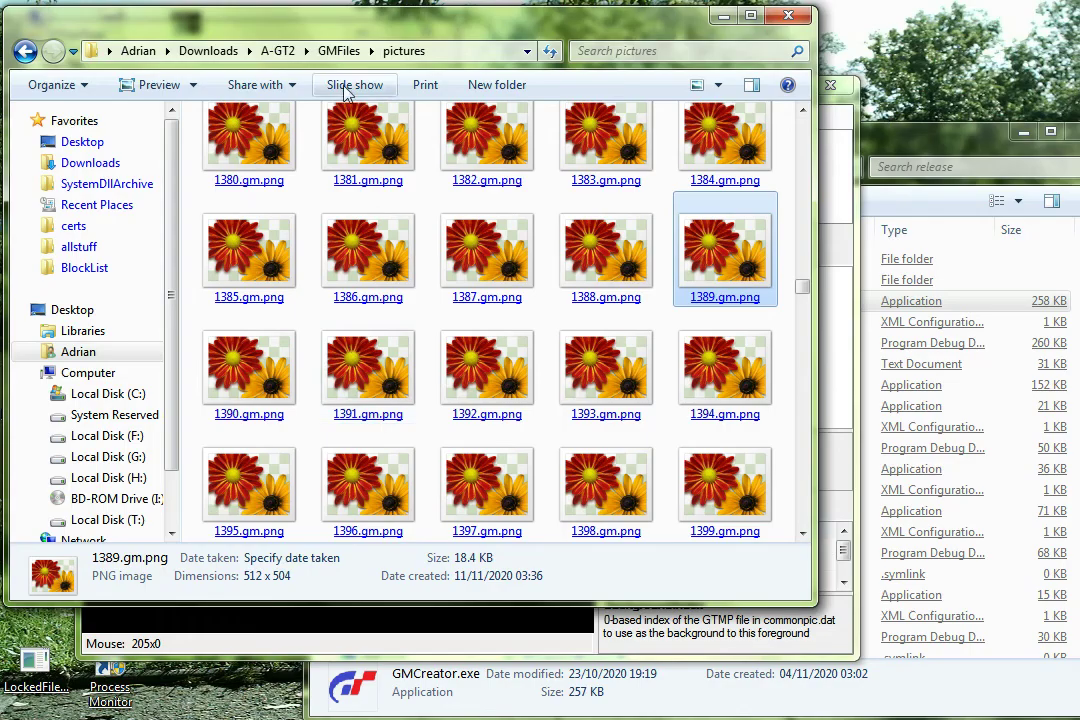
pyautogui.click(330, 58)
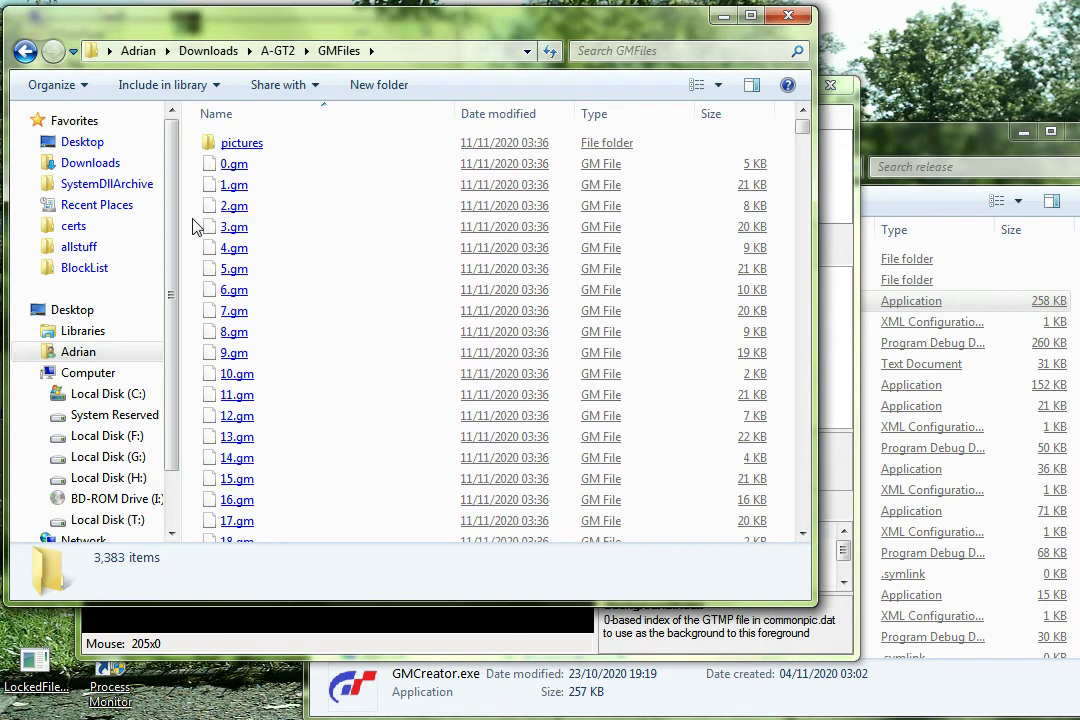
# Load 975.gm from A-GT2\GMFiles as the foreground image using the GT2 Files filter
pyautogui.click(232, 630)
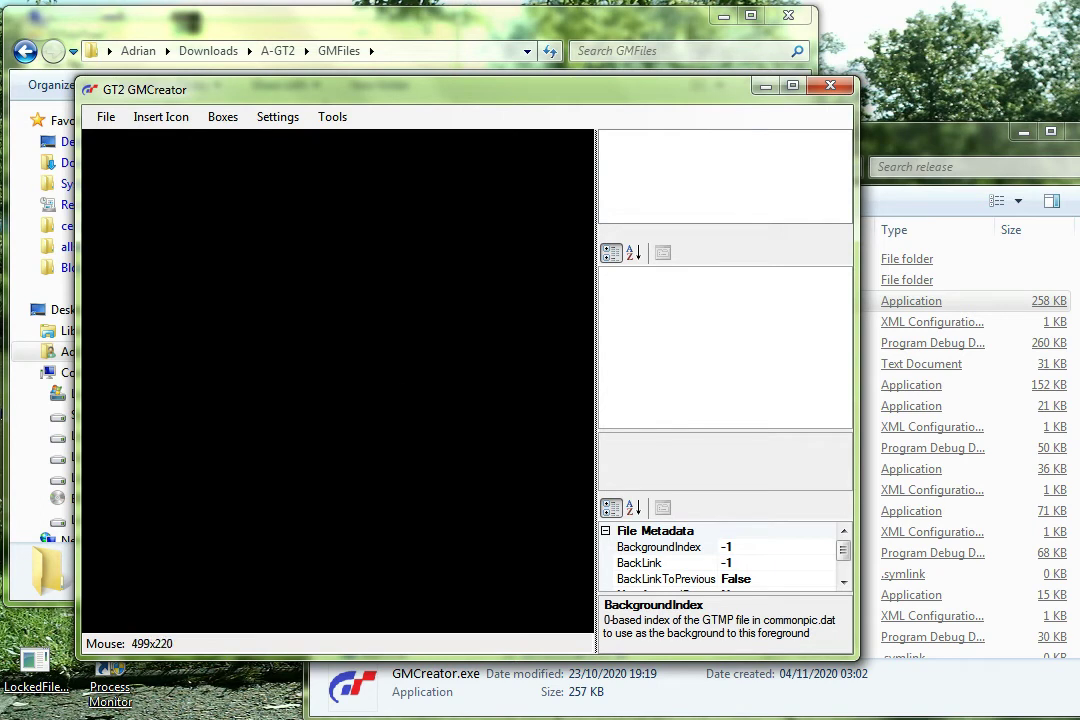
pyautogui.click(110, 118)
pyautogui.moveTo(160, 117)
pyautogui.moveTo(105, 117)
pyautogui.click(161, 280)
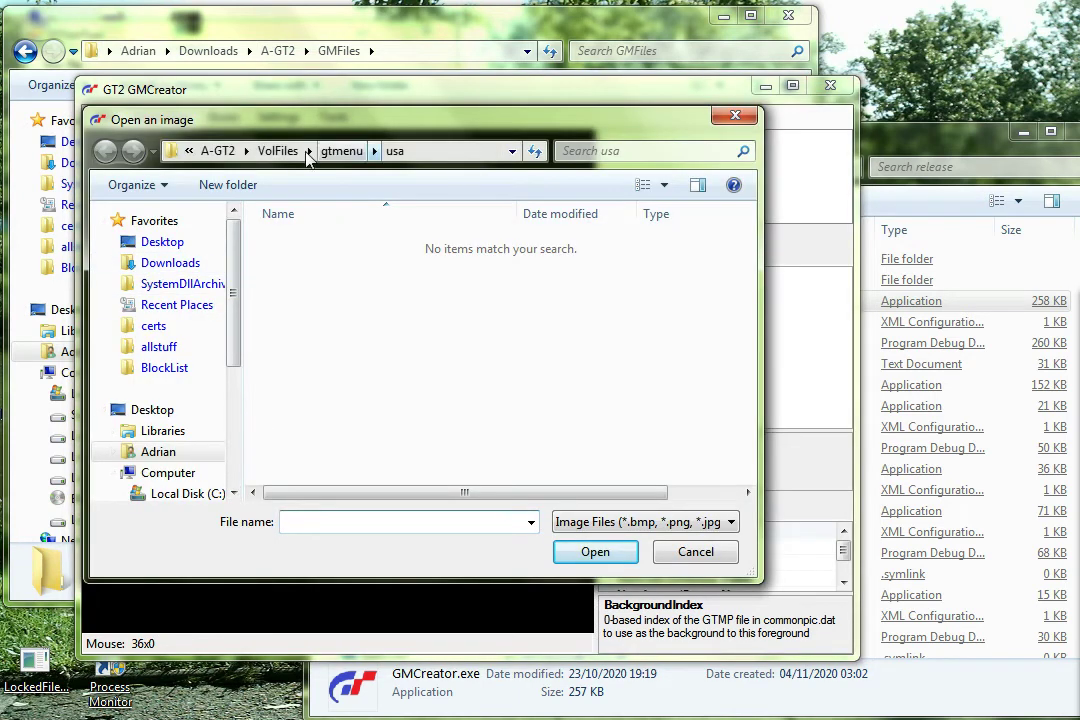
pyautogui.click(220, 151)
pyautogui.doubleClick(279, 256)
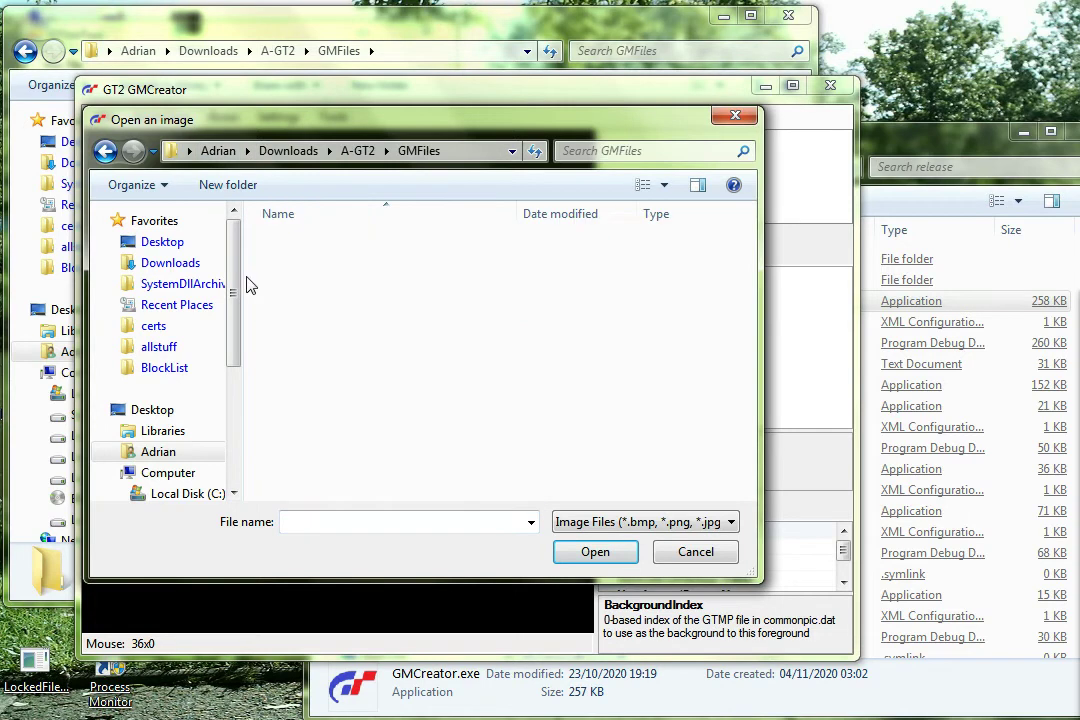
pyautogui.click(565, 522)
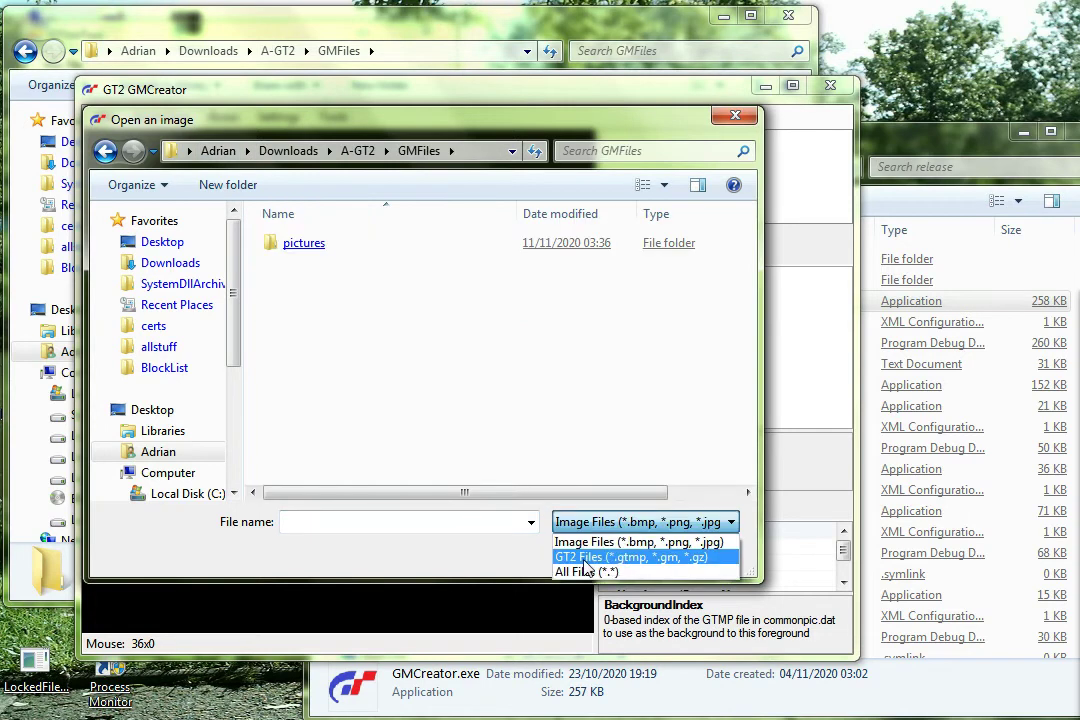
pyautogui.click(590, 557)
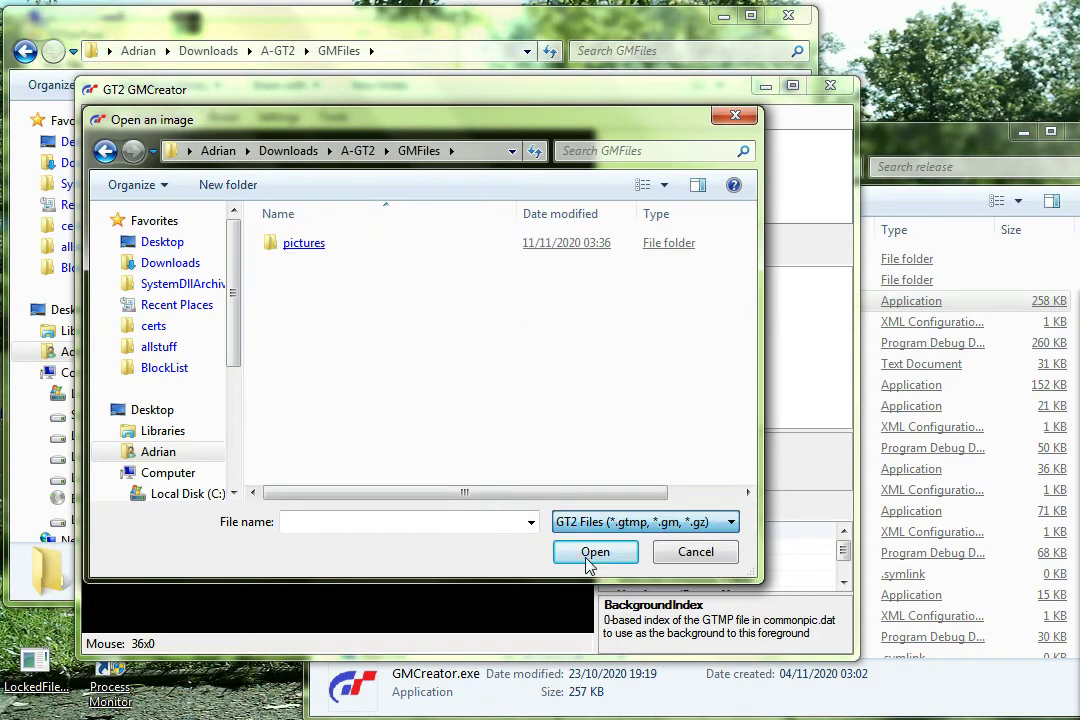
pyautogui.click(350, 521)
pyautogui.write('975')
pyautogui.press('Down')
pyautogui.press('Return')
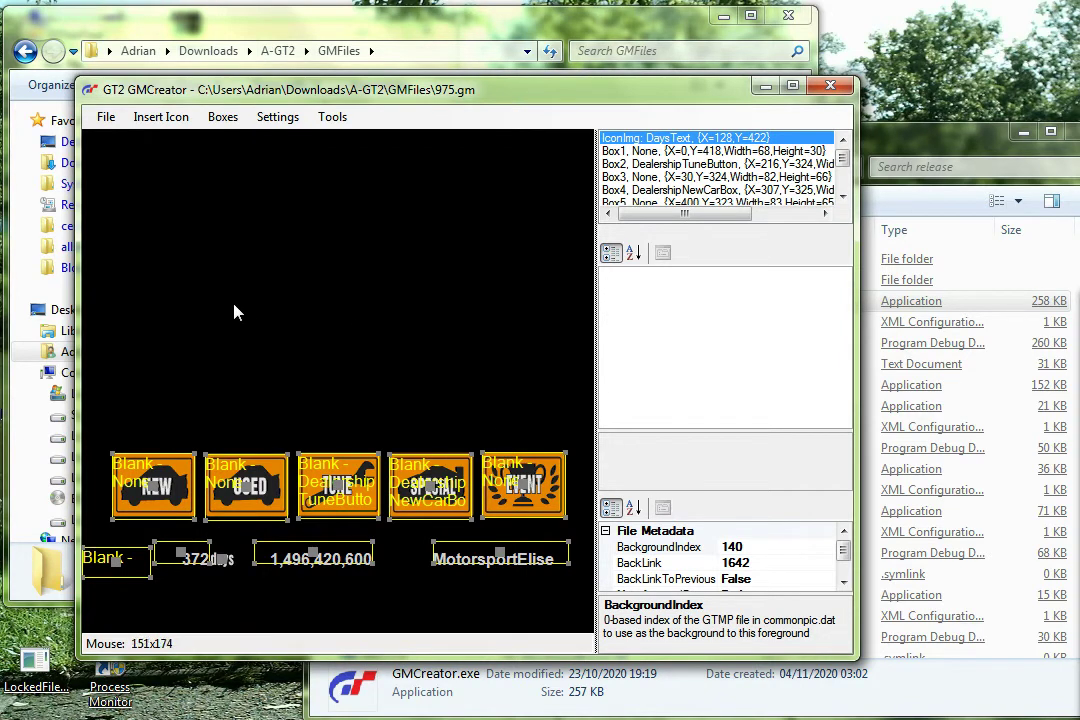
pyautogui.click(155, 422)
pyautogui.moveTo(155, 422); pyautogui.dragTo(157, 306)
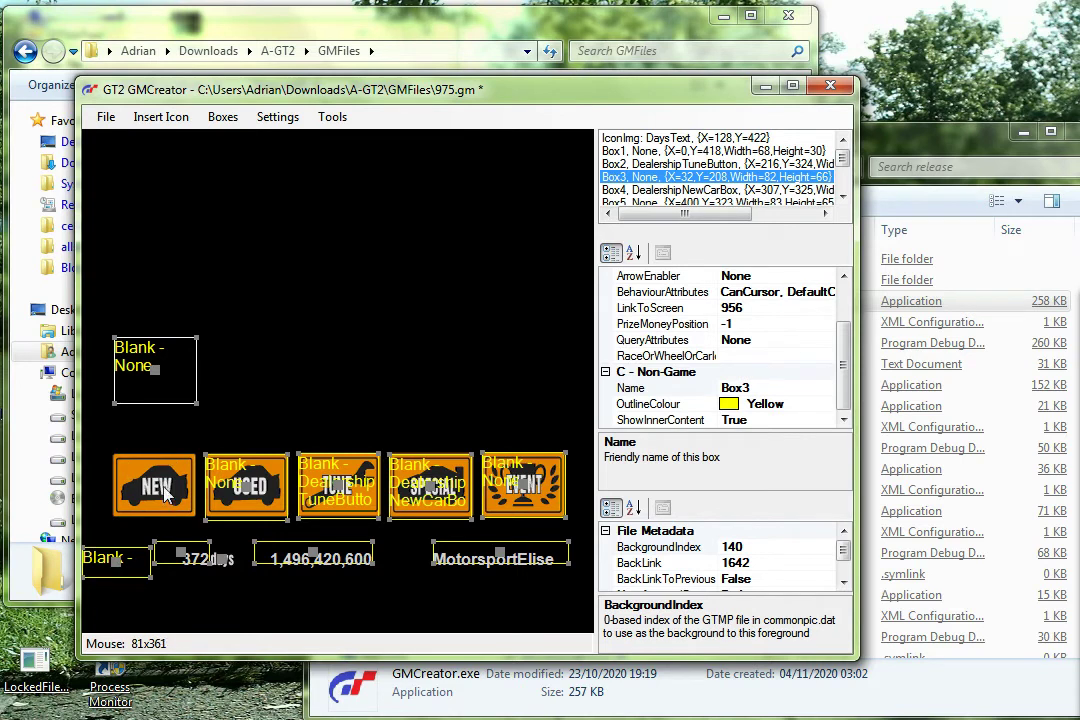
pyautogui.moveTo(157, 371); pyautogui.dragTo(155, 487)
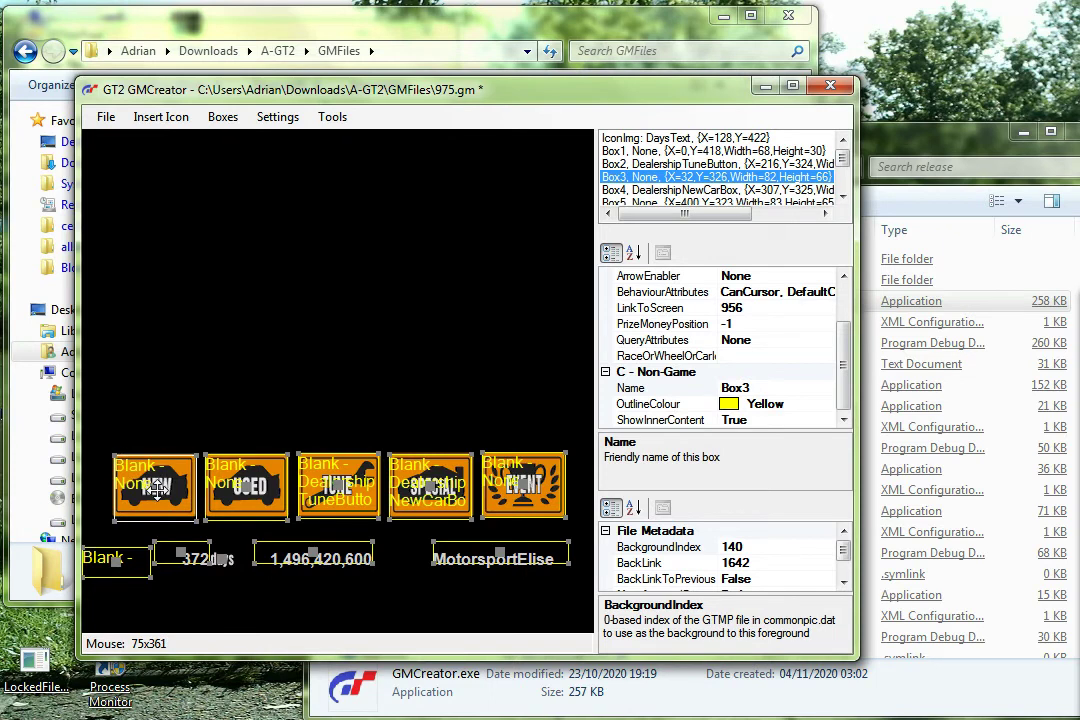
pyautogui.moveTo(156, 487)
pyautogui.mouseDown()
pyautogui.moveTo(161, 410)
pyautogui.moveTo(226, 408)
pyautogui.moveTo(171, 323)
pyautogui.moveTo(136, 425)
pyautogui.moveTo(153, 487)
pyautogui.mouseUp()
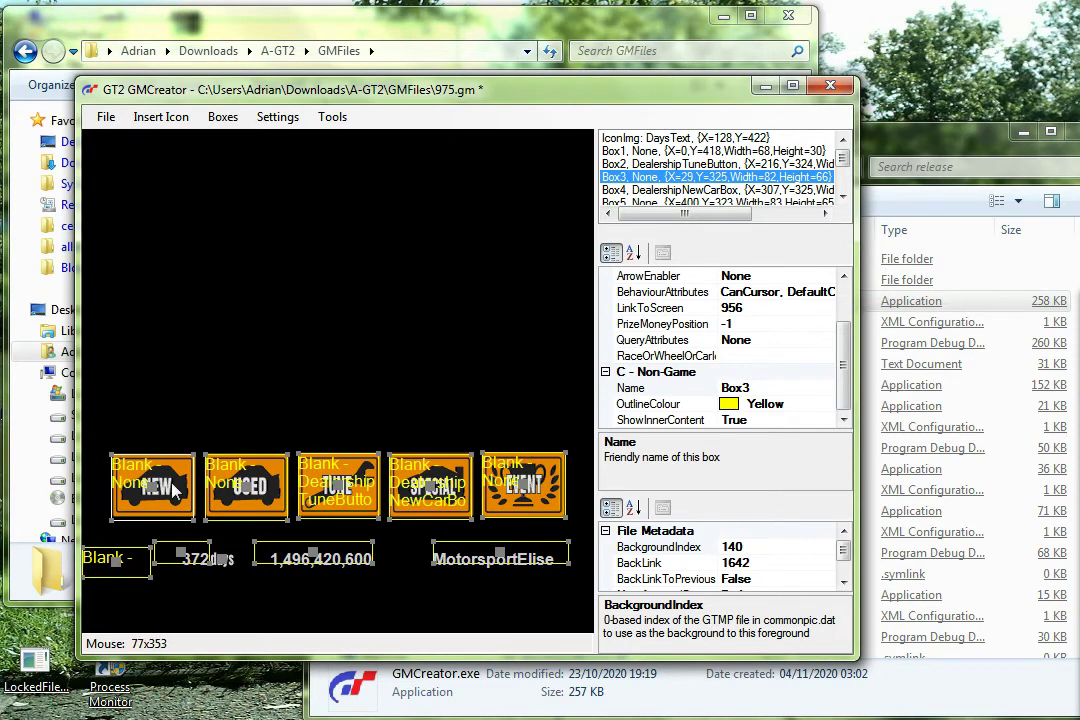
# Load newfront.png from the A-GT2 folder as the foreground image
pyautogui.click(108, 119)
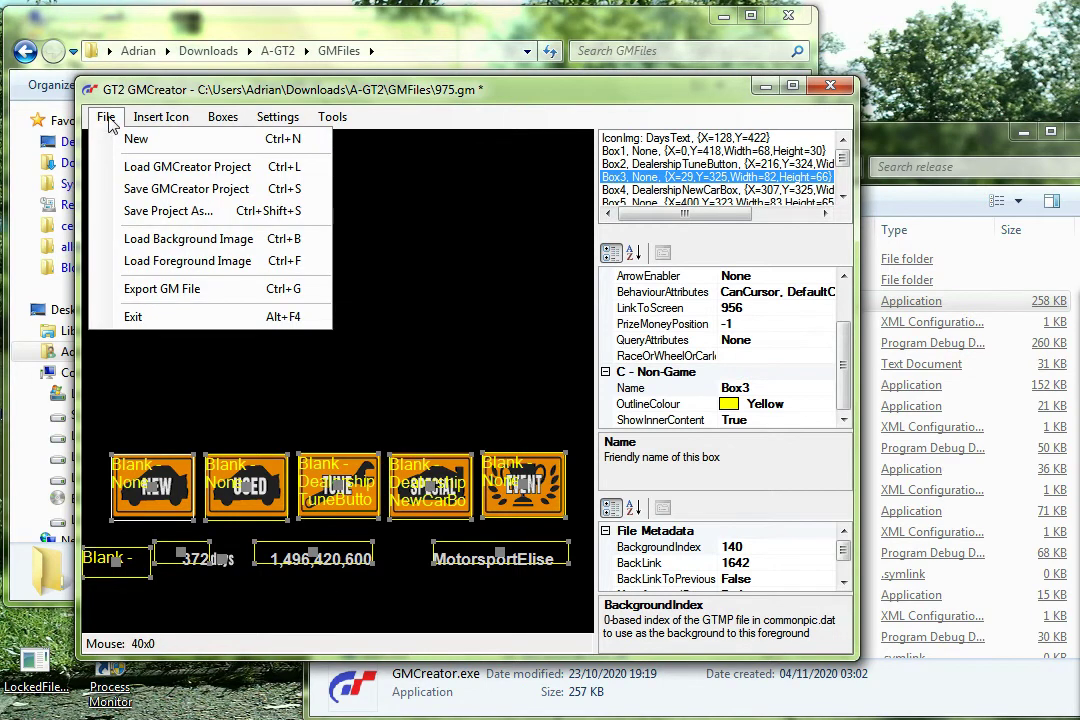
pyautogui.click(140, 262)
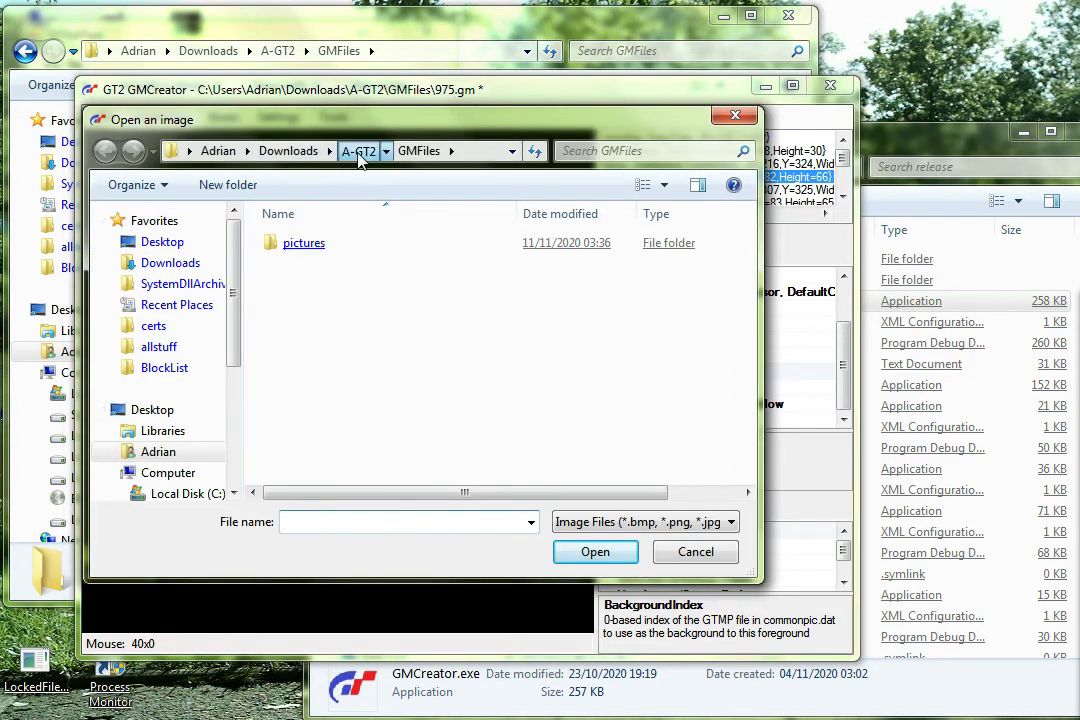
pyautogui.click(359, 157)
pyautogui.click(578, 290)
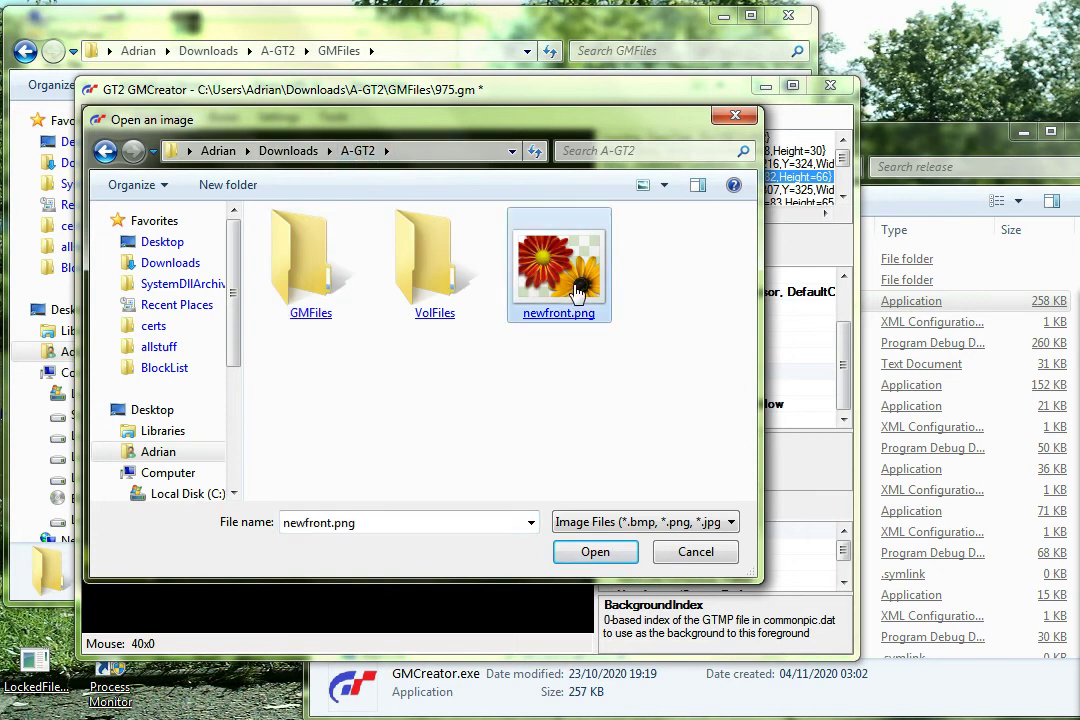
pyautogui.click(600, 556)
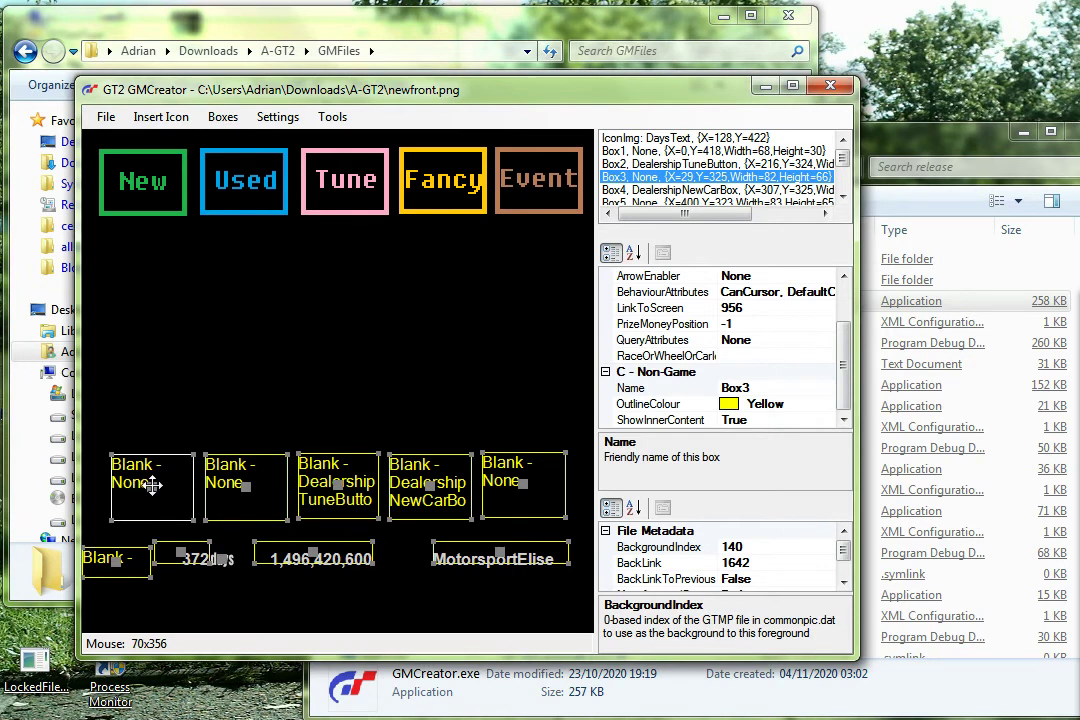
# Drag the blank, TuneButton and NewCarBox boxes over the New, Used, Tune, Fancy and Event labels
pyautogui.moveTo(152, 489); pyautogui.dragTo(145, 181)
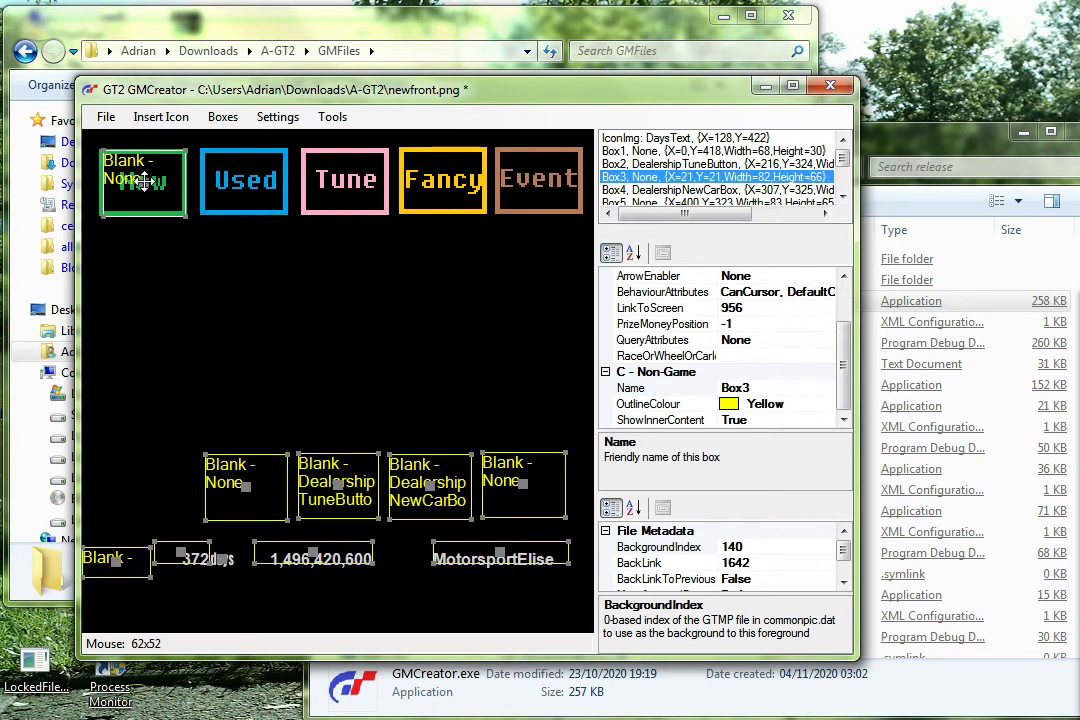
pyautogui.moveTo(244, 483); pyautogui.dragTo(248, 183)
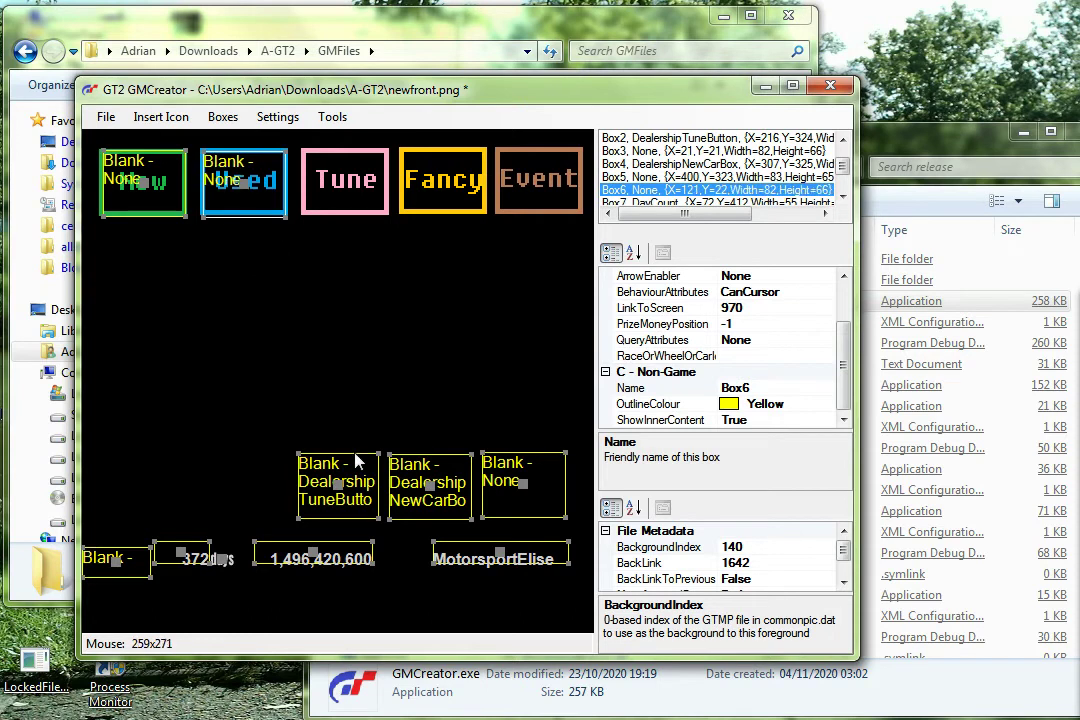
pyautogui.moveTo(337, 483); pyautogui.dragTo(342, 179)
pyautogui.moveTo(425, 490); pyautogui.dragTo(441, 179)
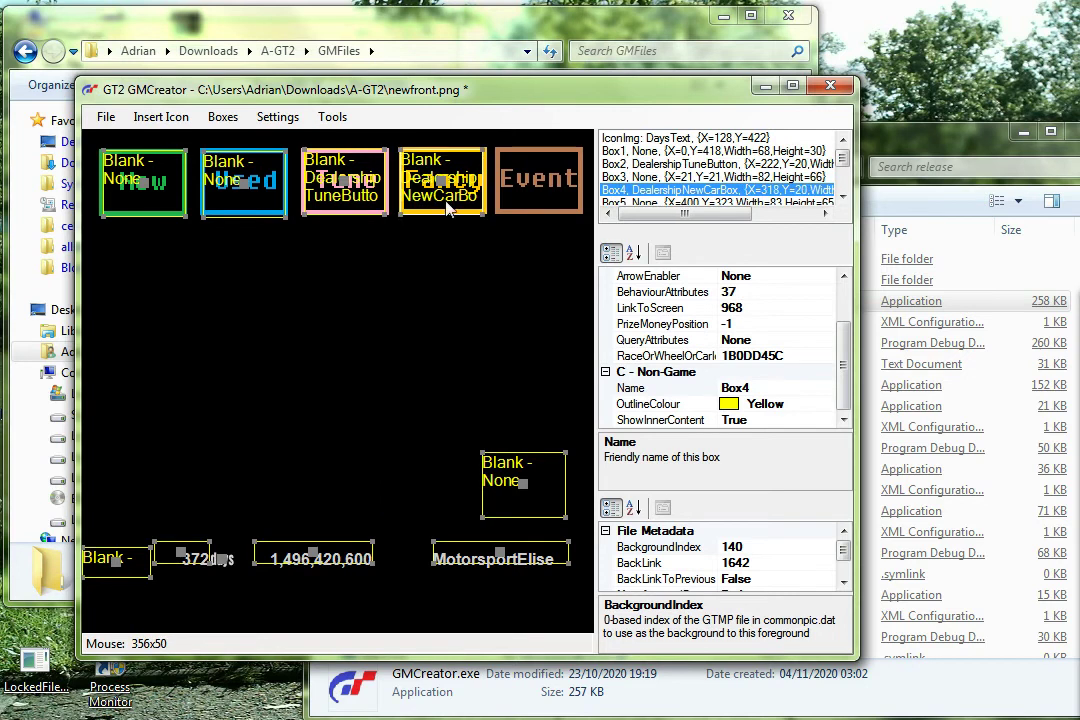
pyautogui.moveTo(524, 487); pyautogui.dragTo(537, 179)
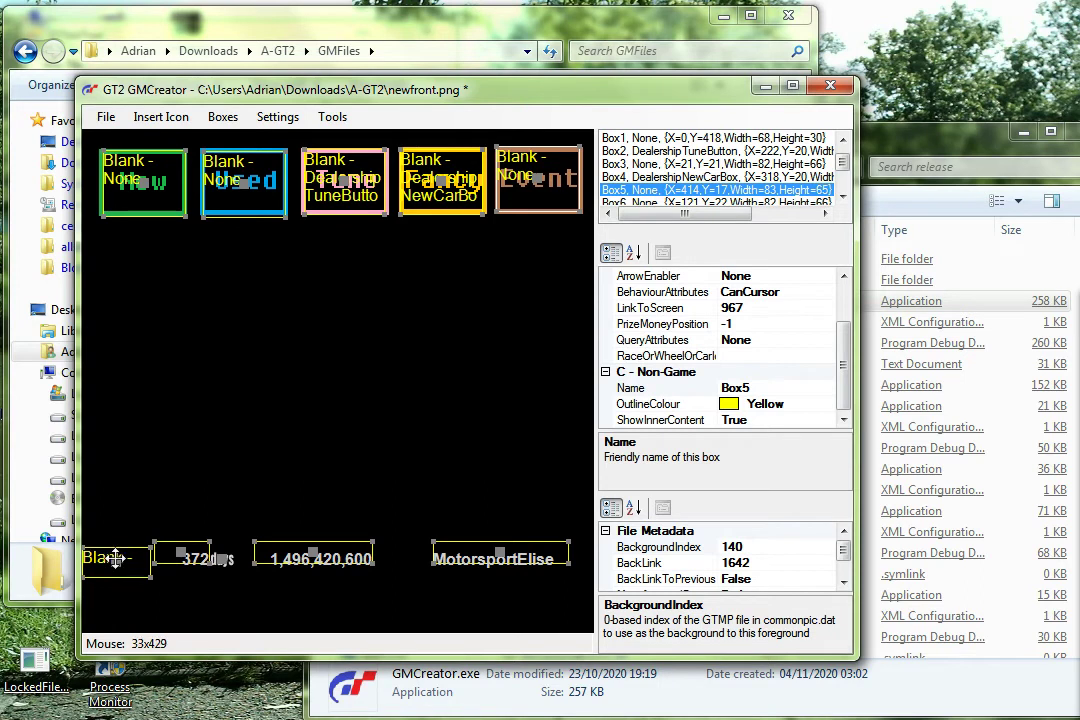
# Export the edited layout with Export GM File as GMFiles\975.gm, confirming the overwrite
pyautogui.click(107, 121)
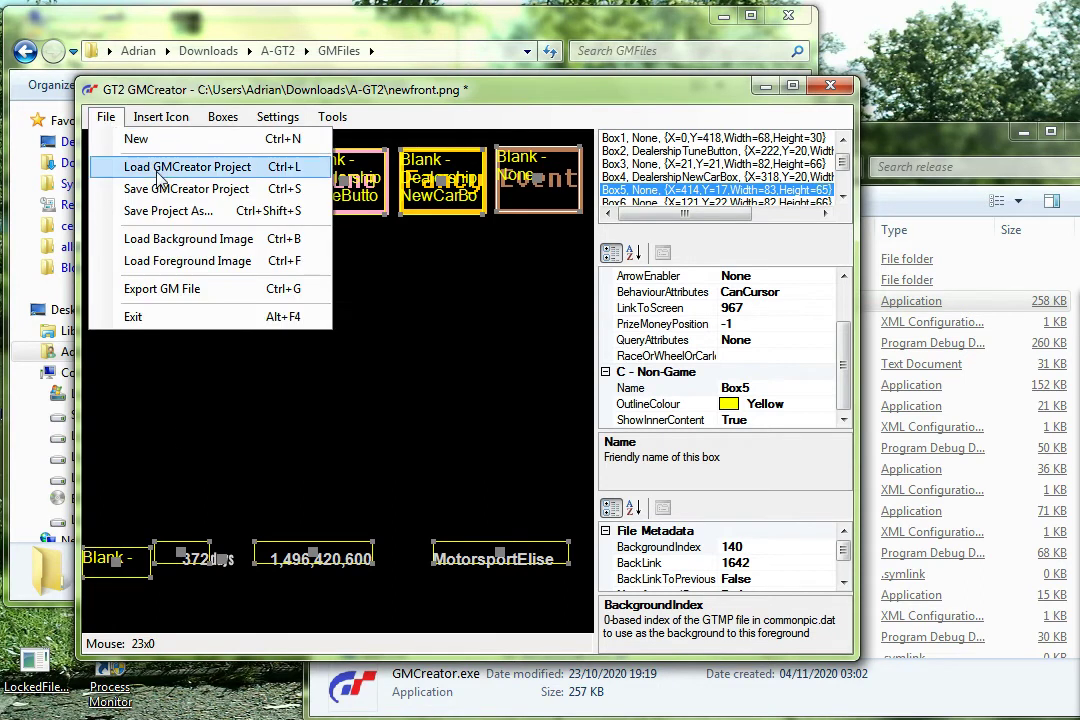
pyautogui.click(205, 290)
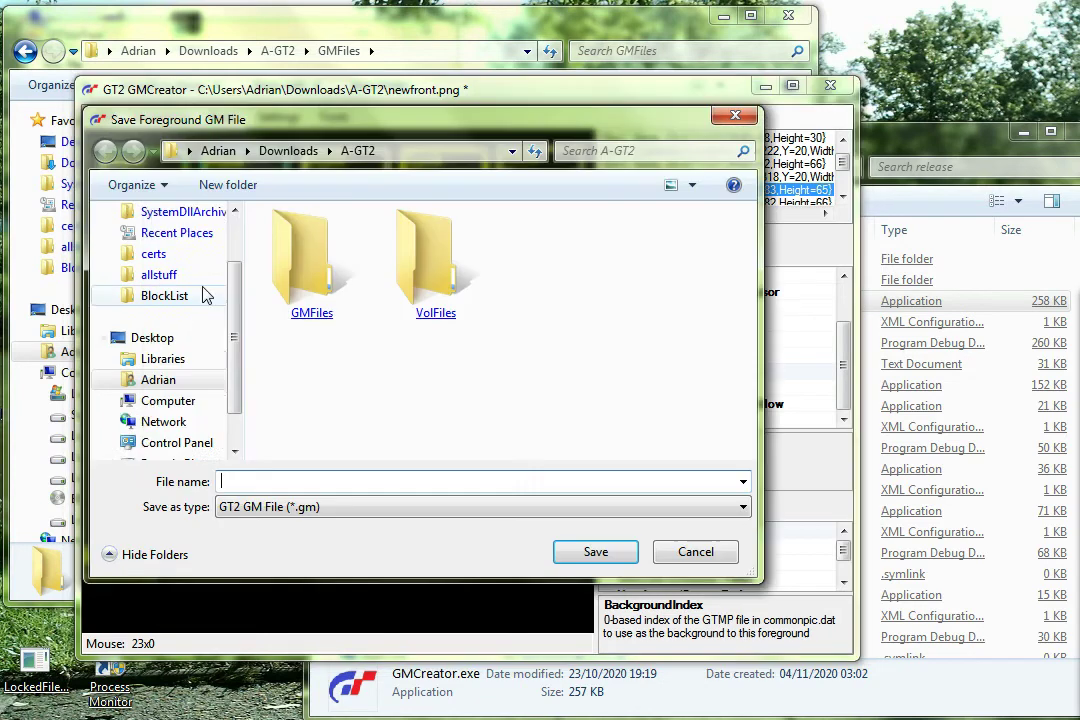
pyautogui.doubleClick(311, 300)
pyautogui.write('975.gm')
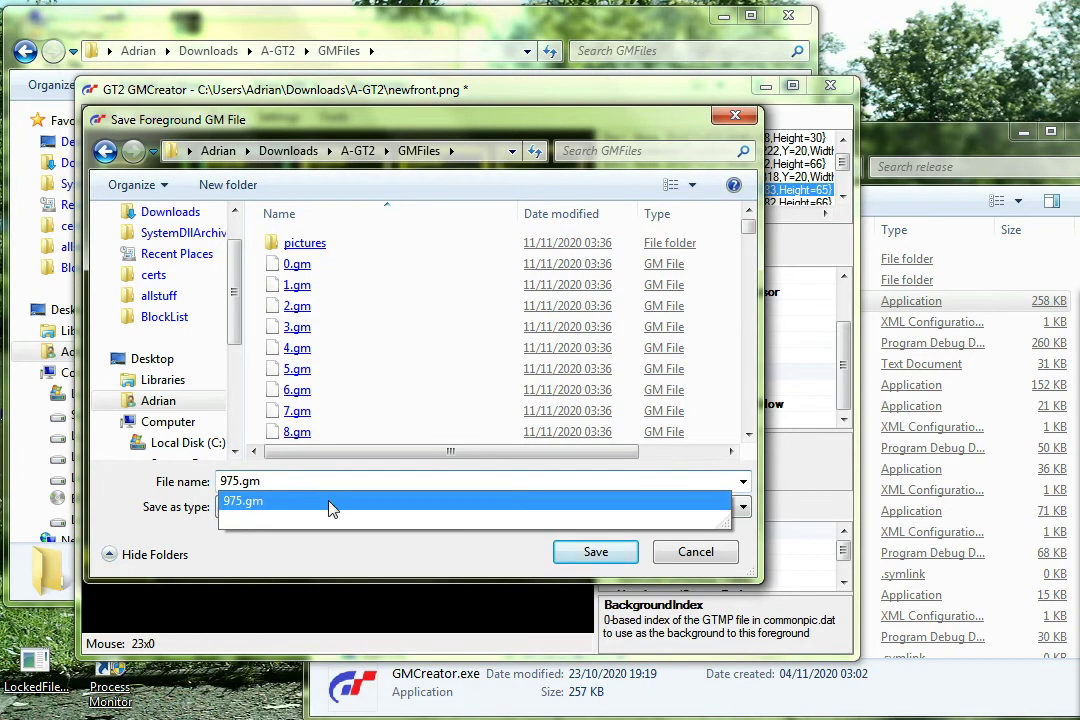
pyautogui.click(437, 503)
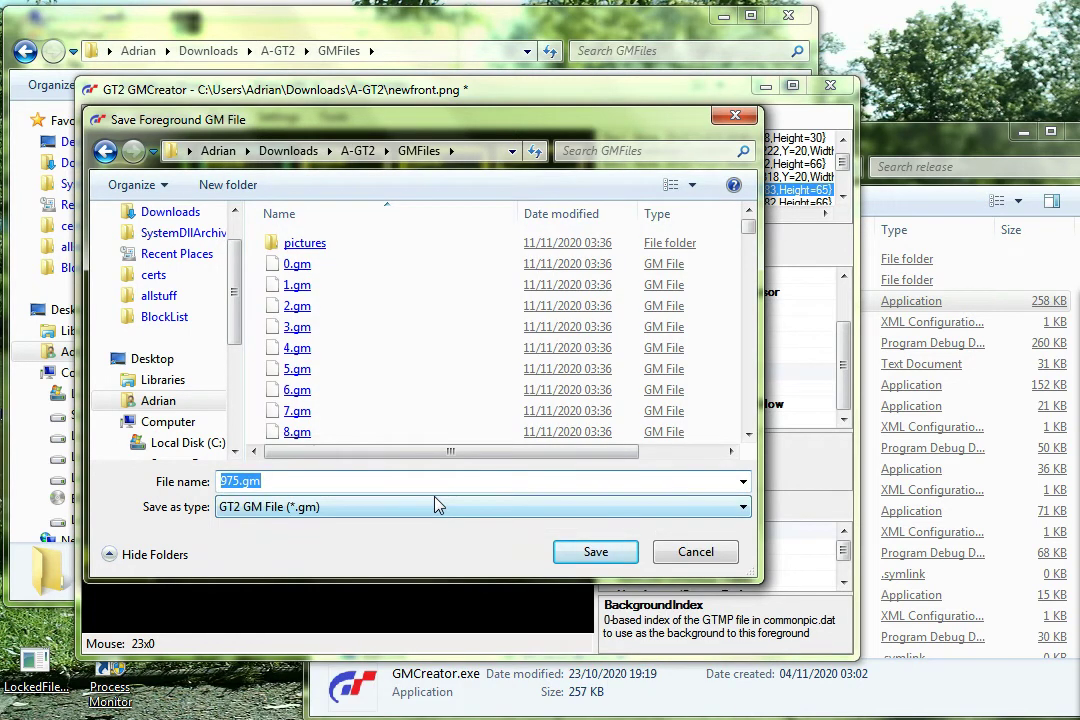
pyautogui.click(596, 553)
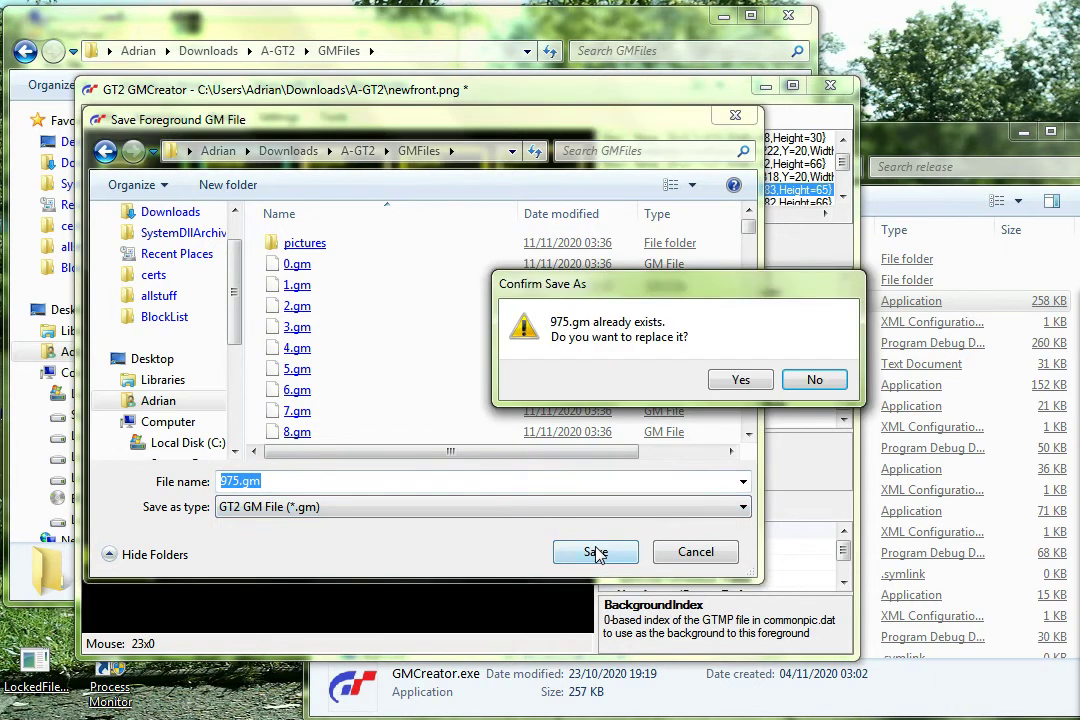
pyautogui.click(740, 382)
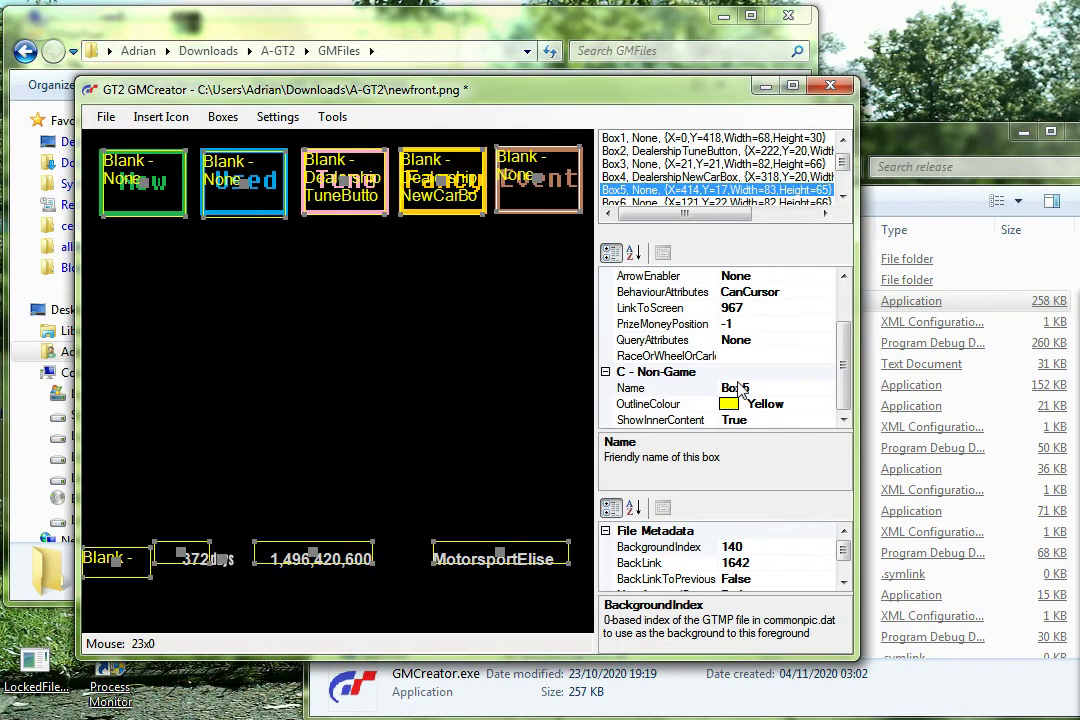
# In the GMFiles folder, find 975.gm and check its updated modified time
pyautogui.click(762, 88)
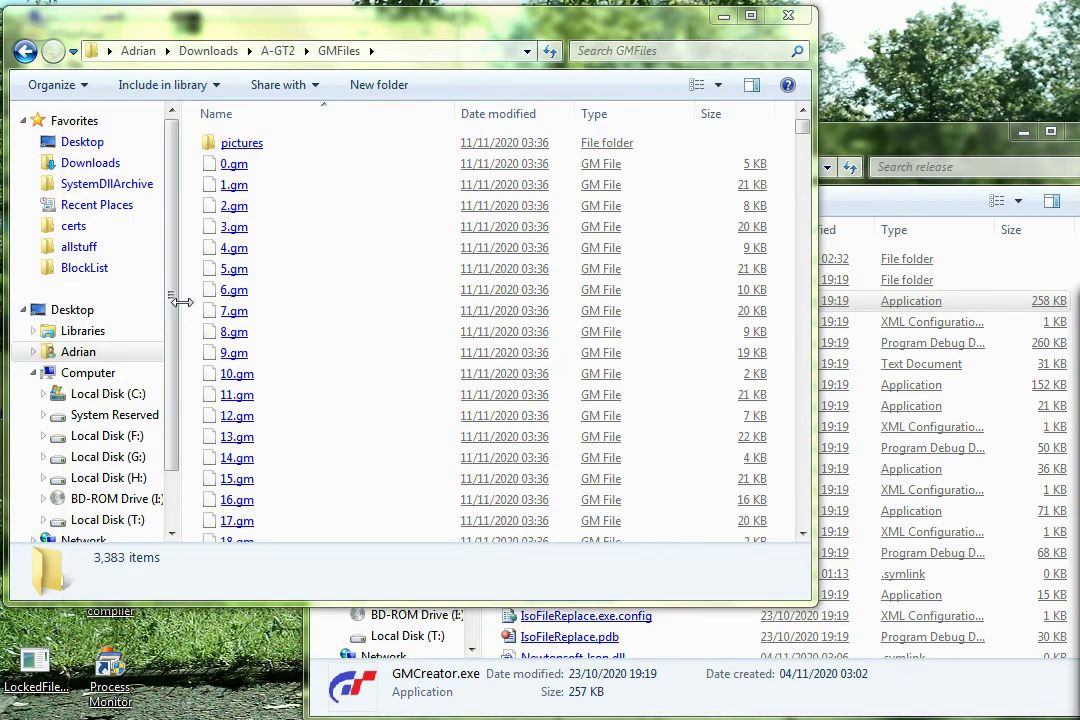
pyautogui.write('975')
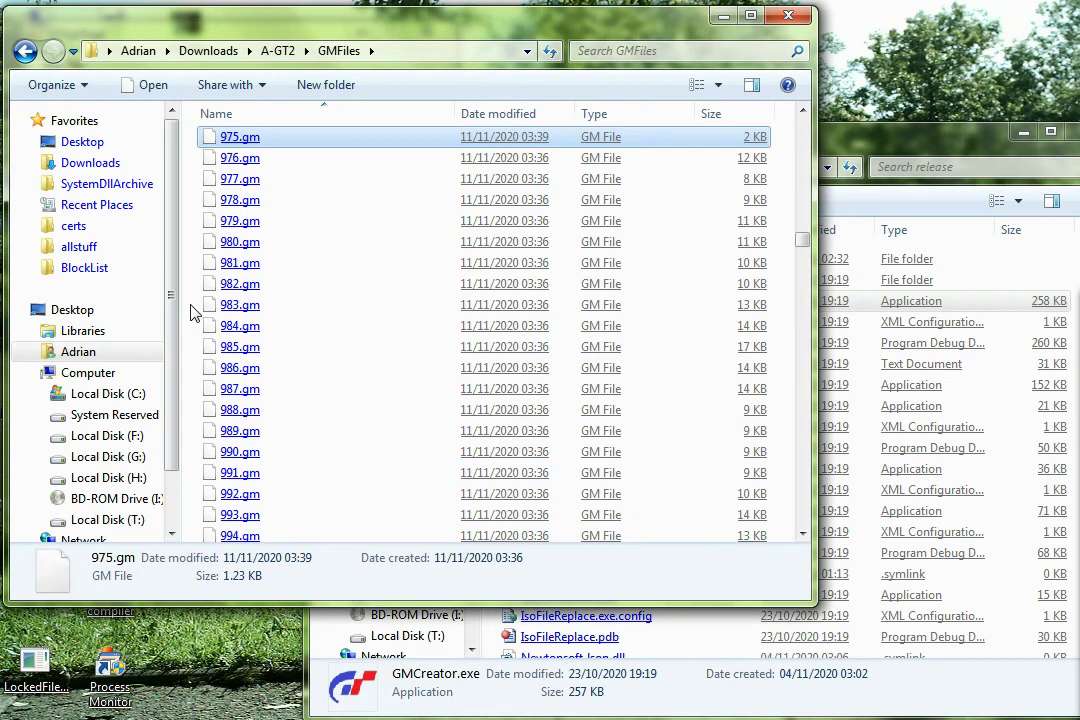
pyautogui.click(195, 316)
pyautogui.scroll(2, 195, 312)
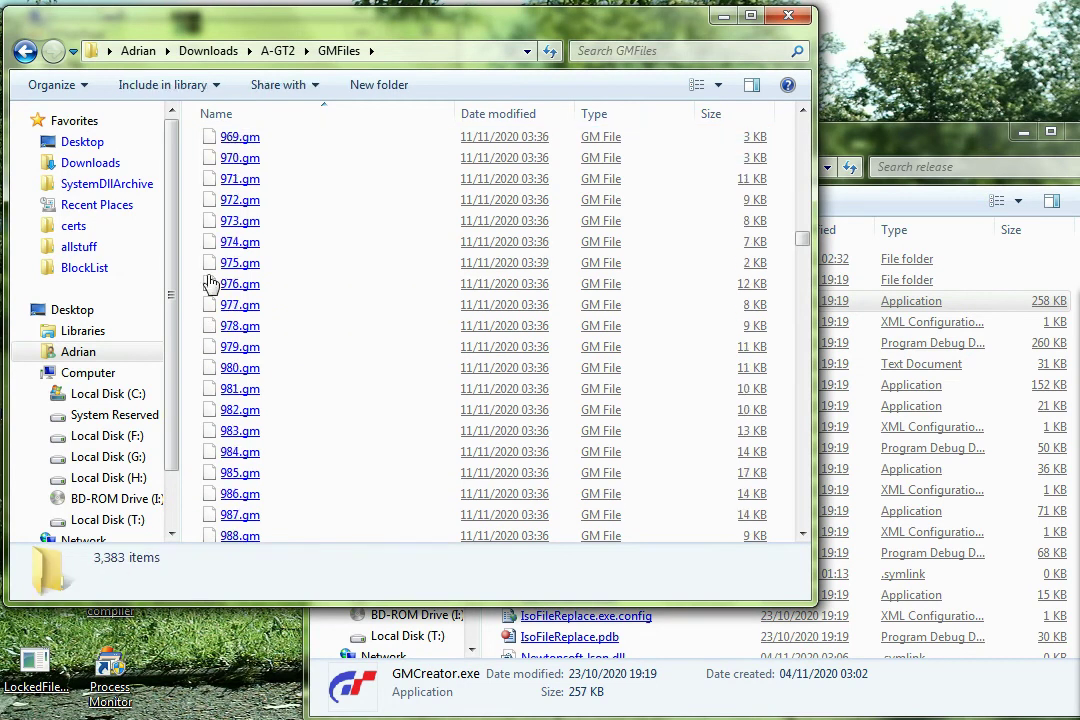
pyautogui.click(250, 263)
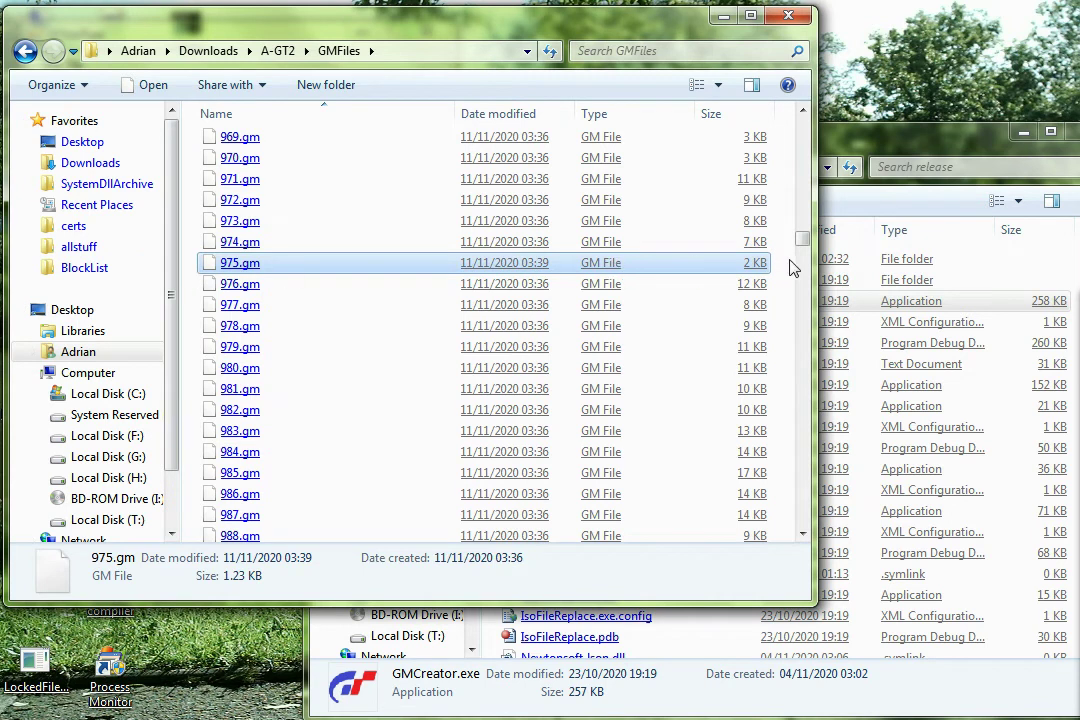
# Go up to the A-GT2 folder and switch back to GMCreator
pyautogui.click(272, 51)
pyautogui.click(455, 405)
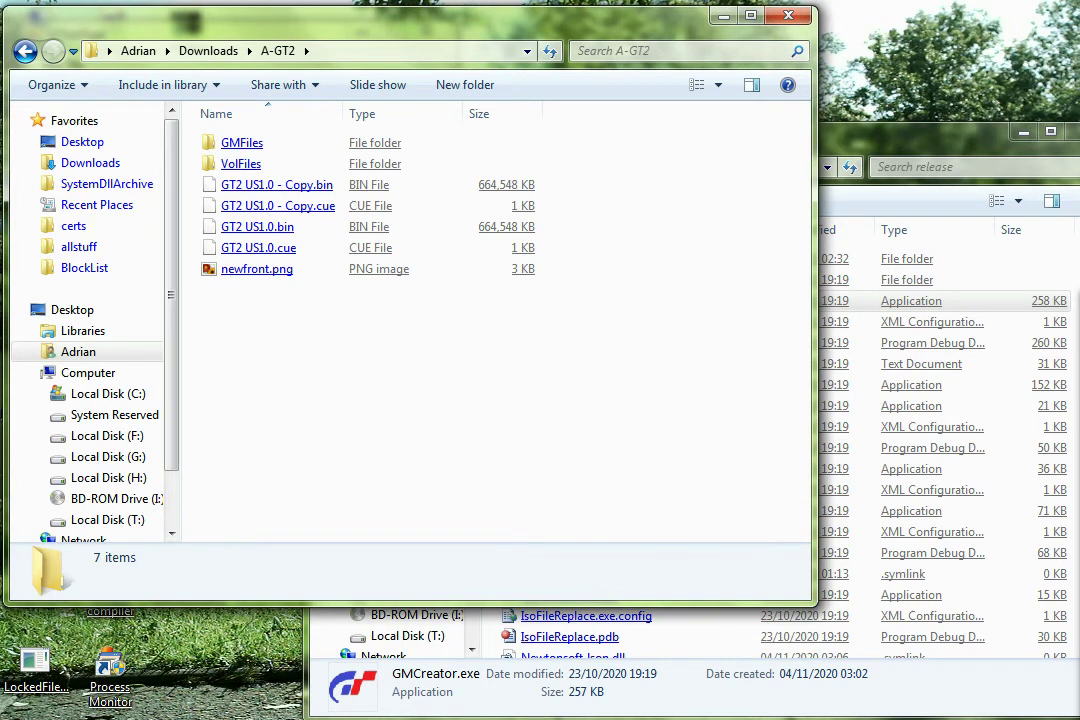
pyautogui.hotkey('alt', 'Tab')
pyautogui.click(333, 117)
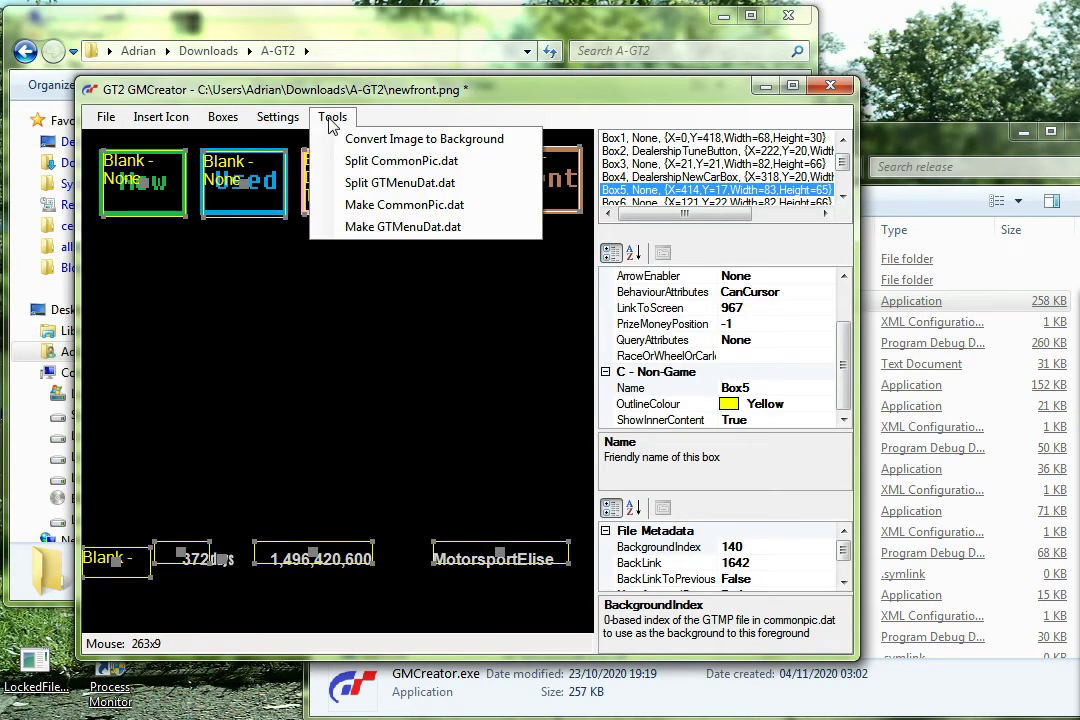
# Start building GTMenuDat.dat with Downloads\A-GT2\GMFiles as the source folder
pyautogui.click(420, 228)
pyautogui.click(552, 322)
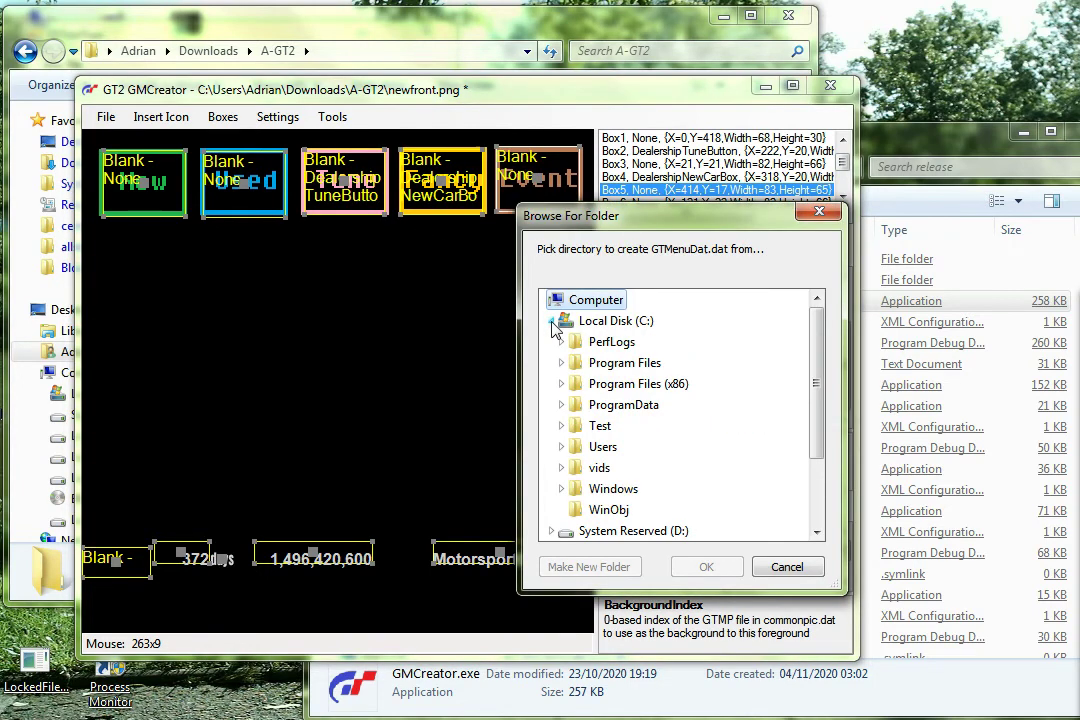
pyautogui.click(561, 447)
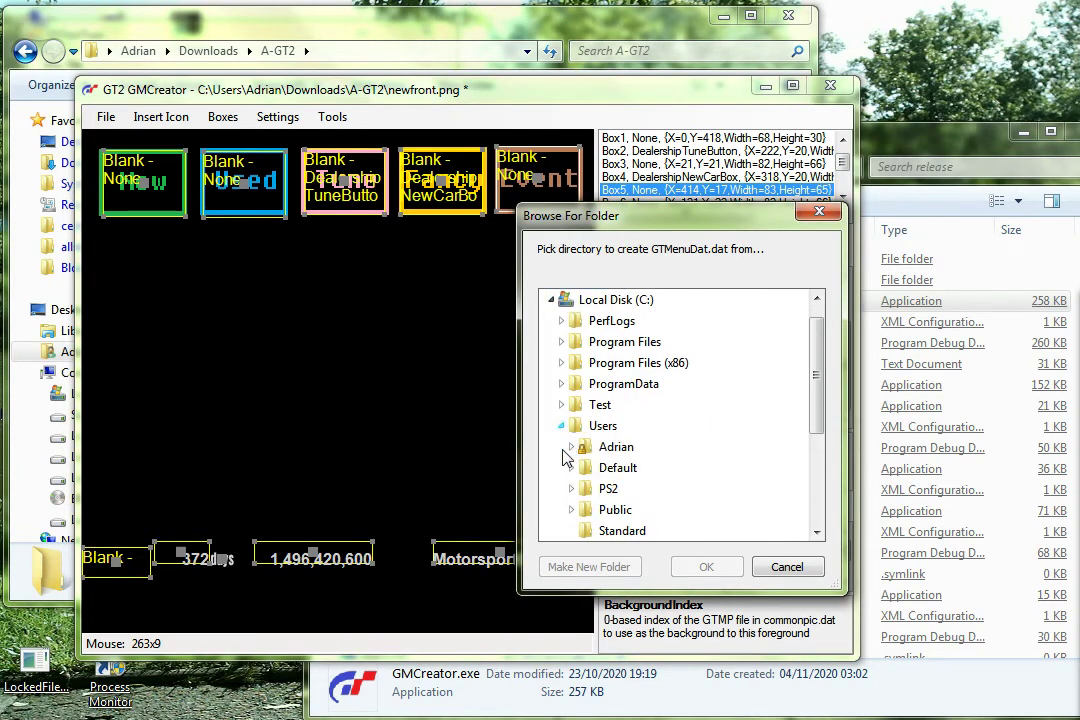
pyautogui.click(568, 449)
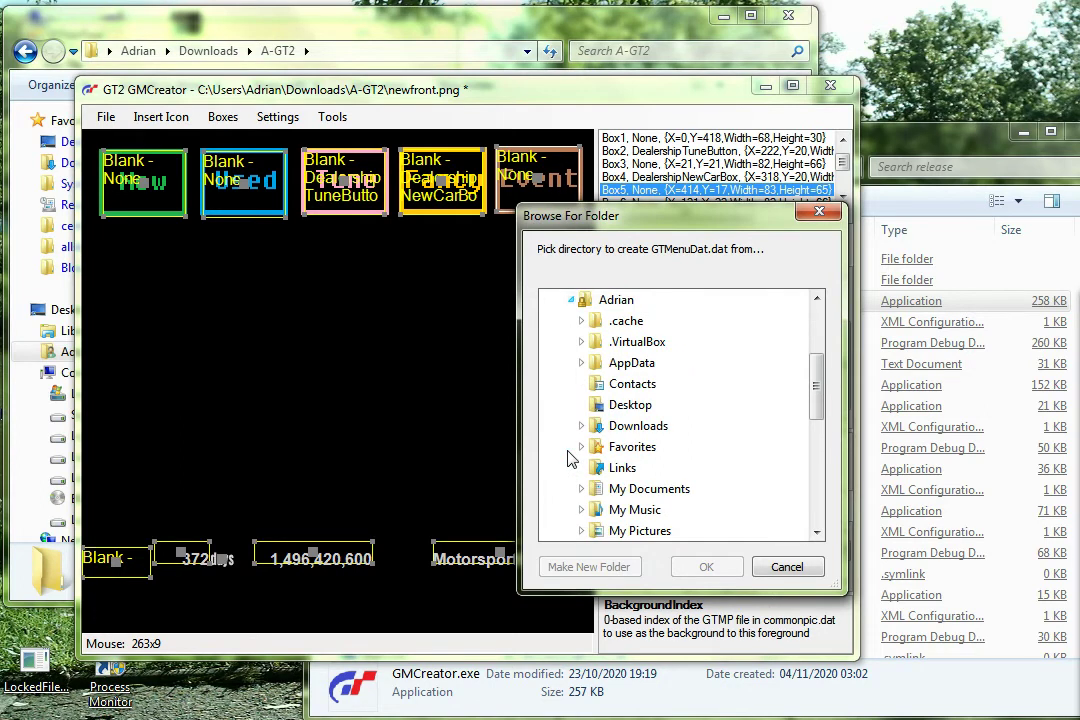
pyautogui.click(578, 429)
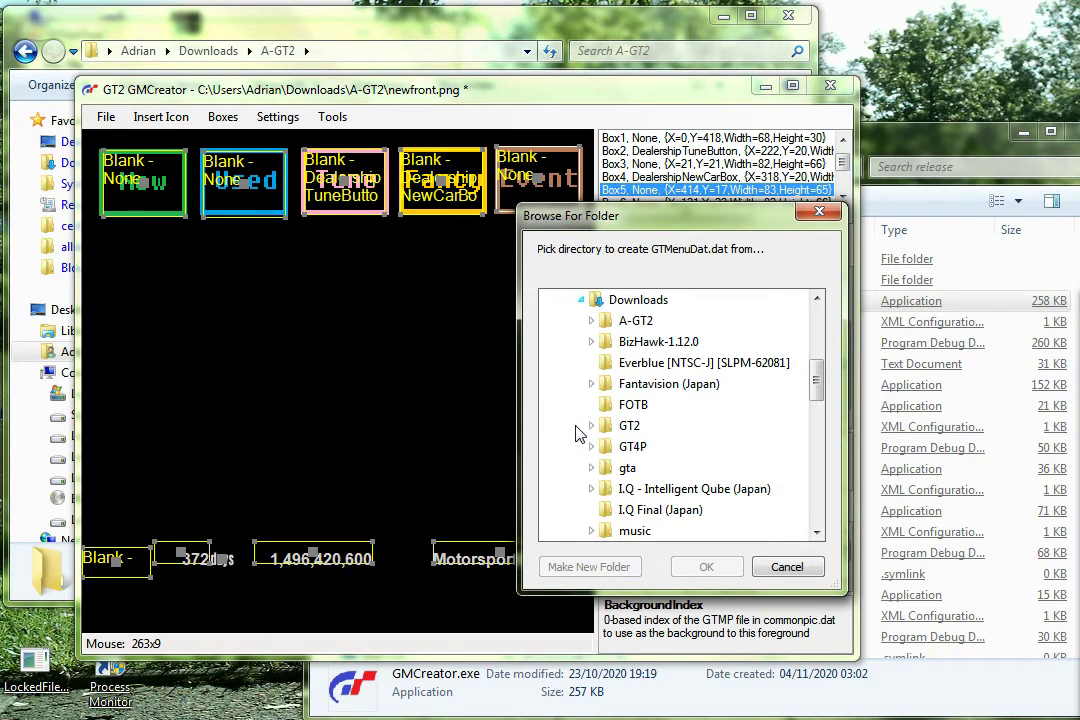
pyautogui.click(591, 321)
pyautogui.click(632, 342)
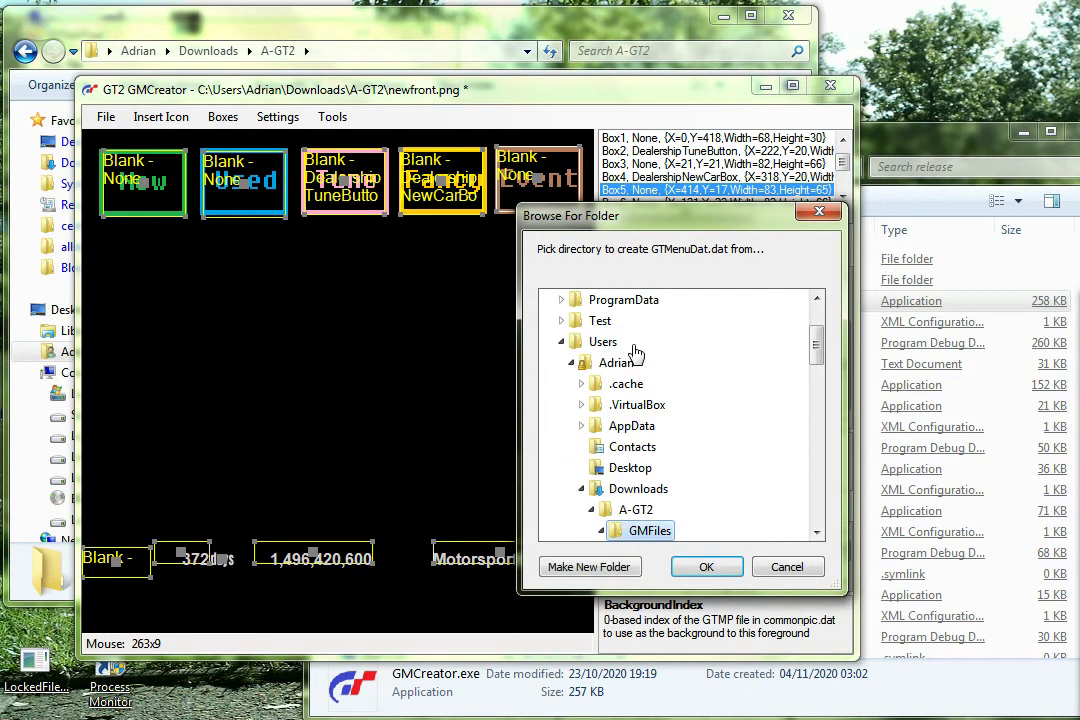
pyautogui.click(706, 567)
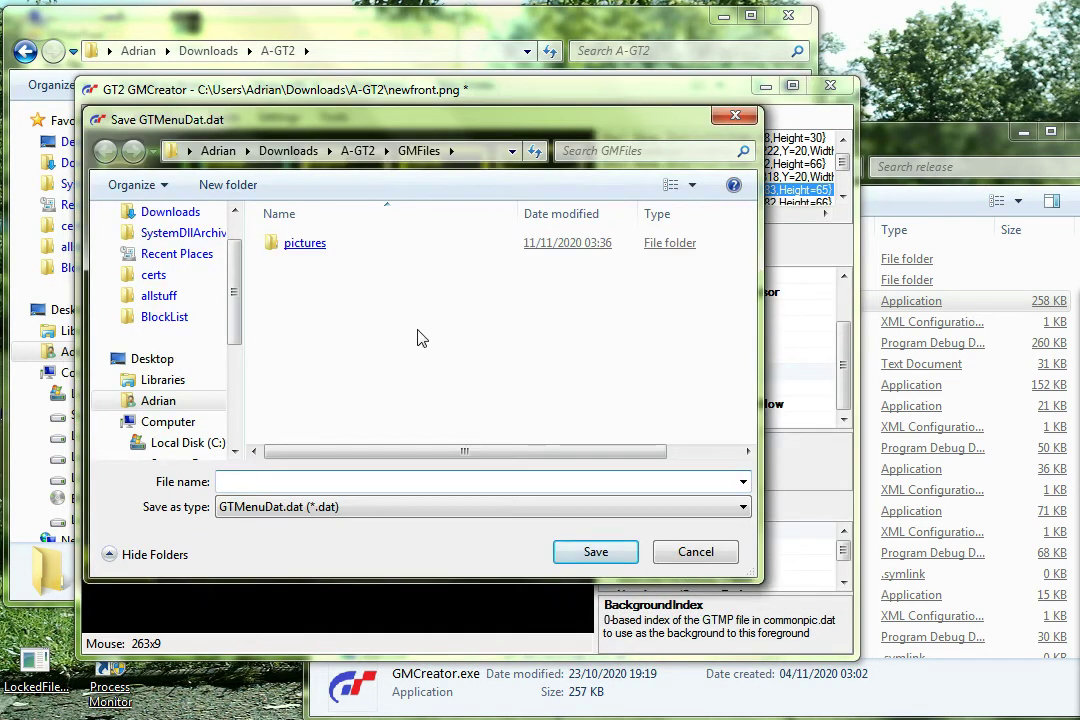
# Overwrite VolFiles\gtmenu\usa\gtmenudat.dat with the rebuilt data and dismiss the completion message
pyautogui.click(357, 150)
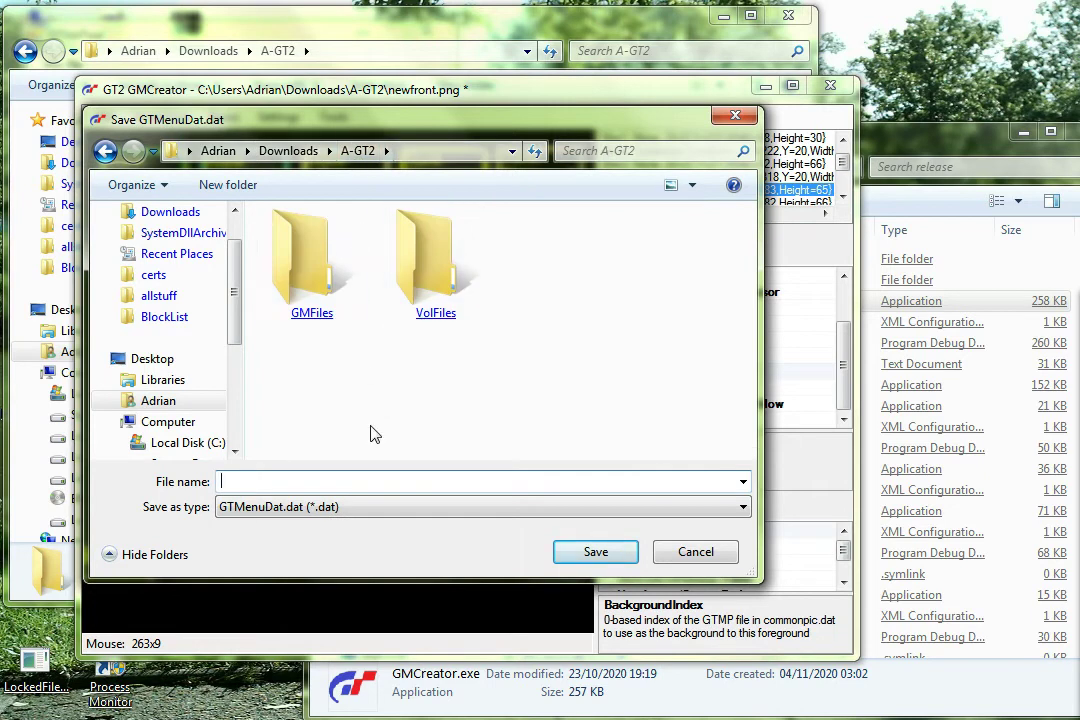
pyautogui.doubleClick(428, 290)
pyautogui.scroll(-2, 262, 340)
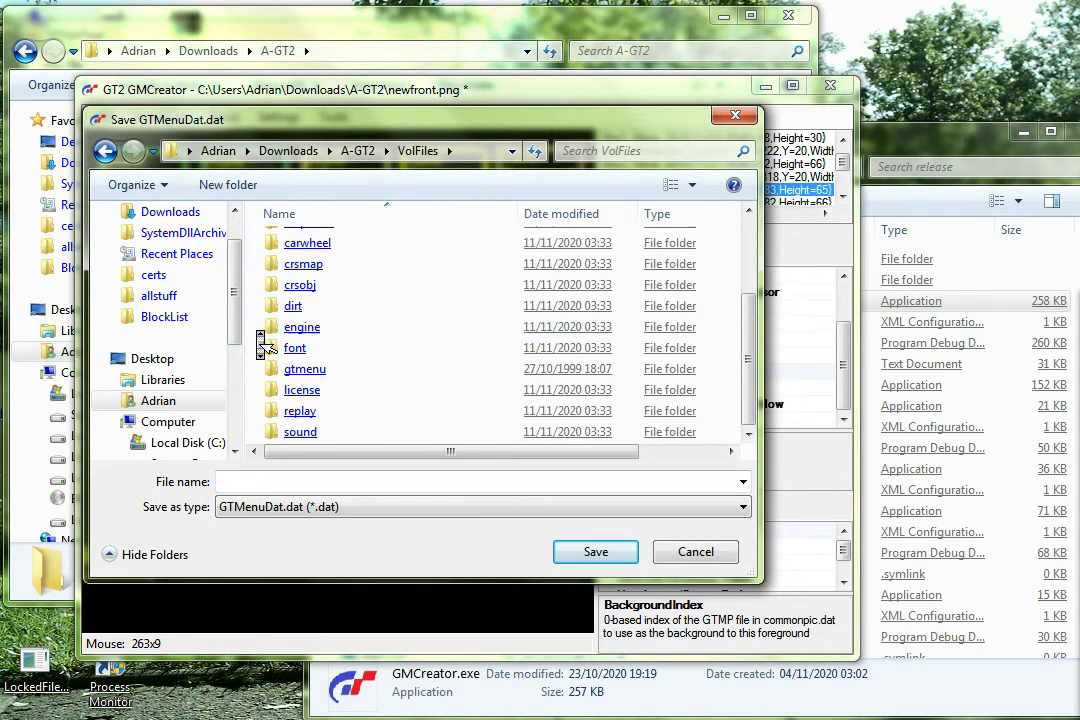
pyautogui.doubleClick(272, 368)
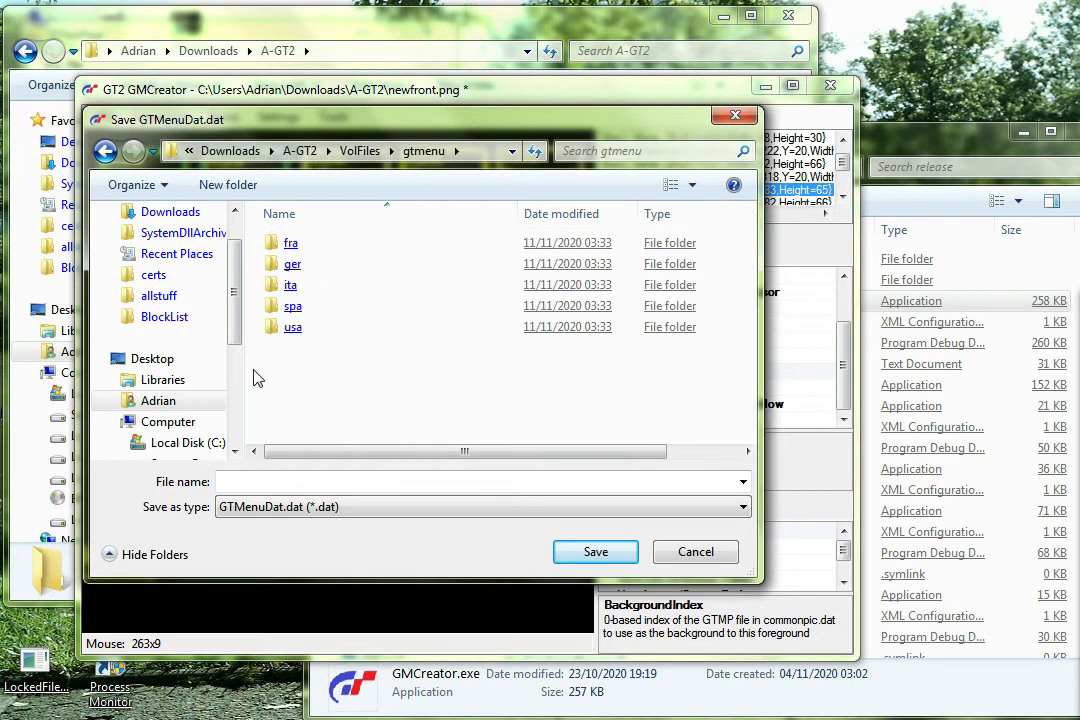
pyautogui.doubleClick(272, 330)
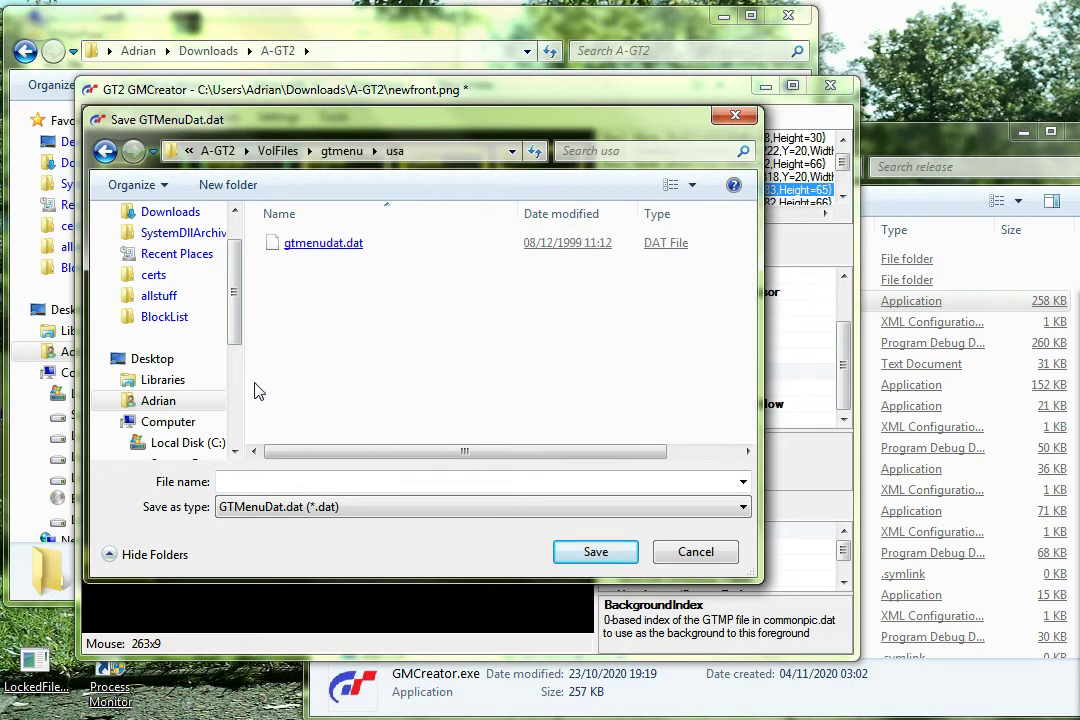
pyautogui.doubleClick(338, 250)
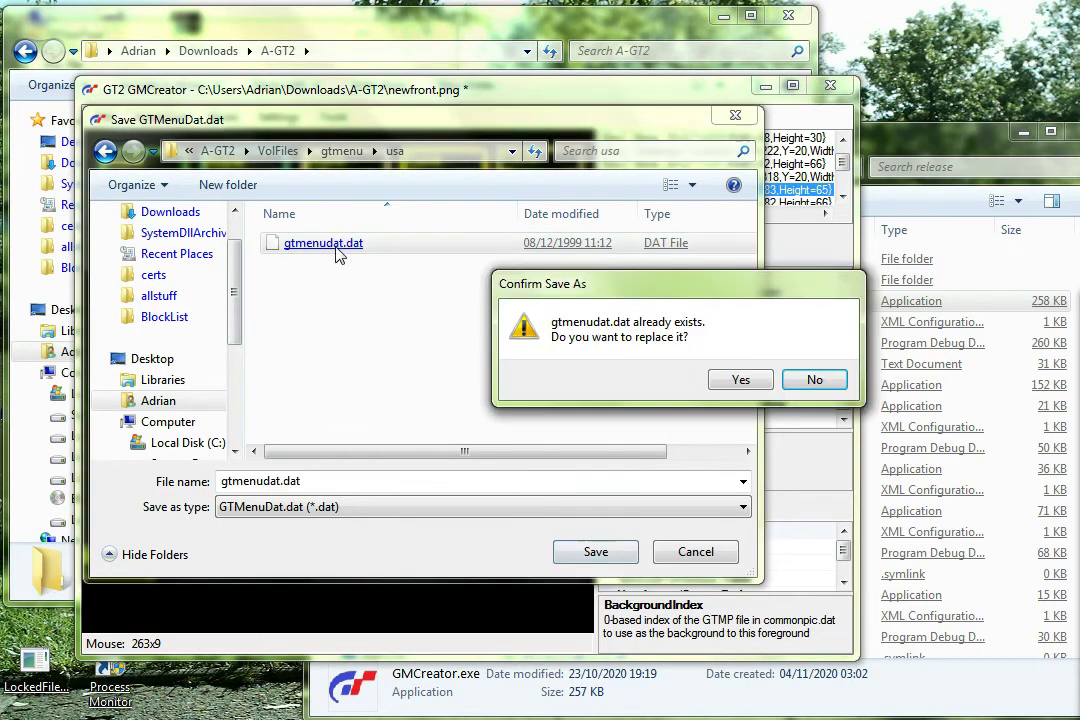
pyautogui.click(738, 380)
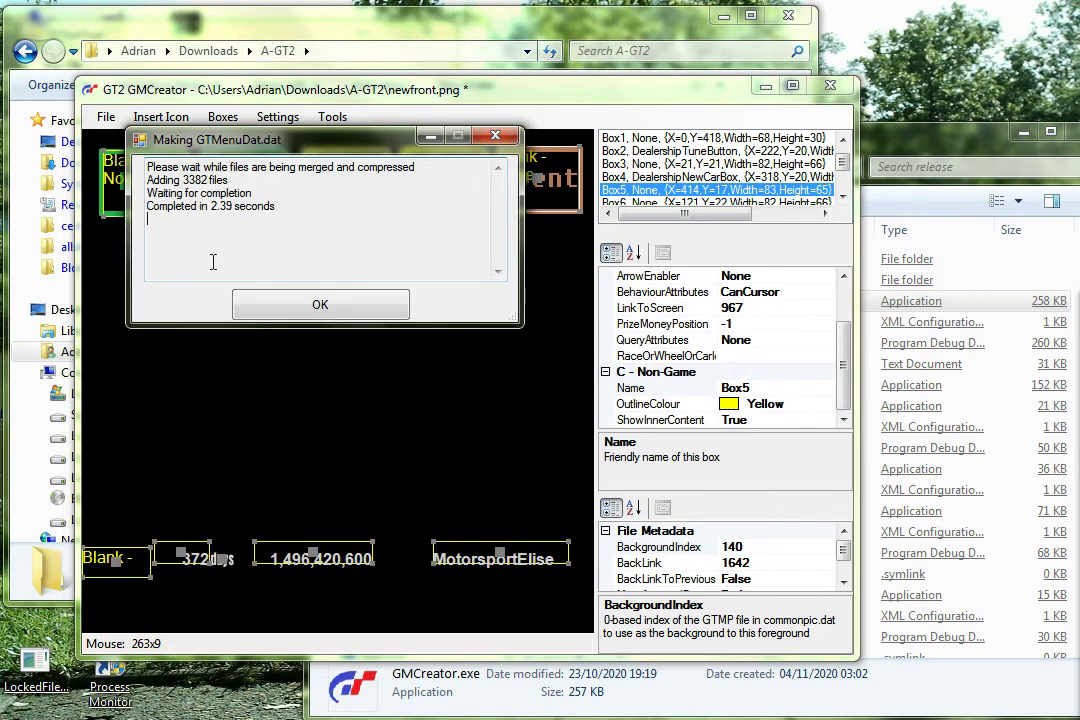
pyautogui.click(320, 306)
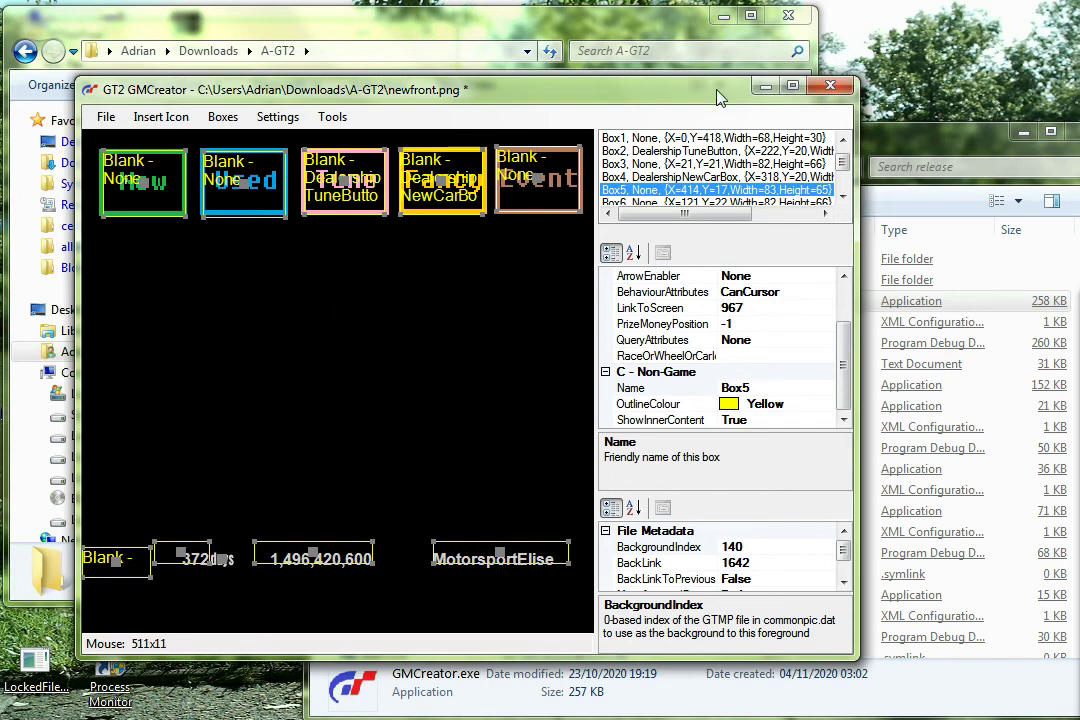
# Confirm gtmenudat.dat in VolFiles\gtmenu\usa shows 03:39, then return to A-GT2 and GTVolTool
pyautogui.click(764, 87)
pyautogui.click(238, 165)
pyautogui.doubleClick(238, 165)
pyautogui.doubleClick(193, 392)
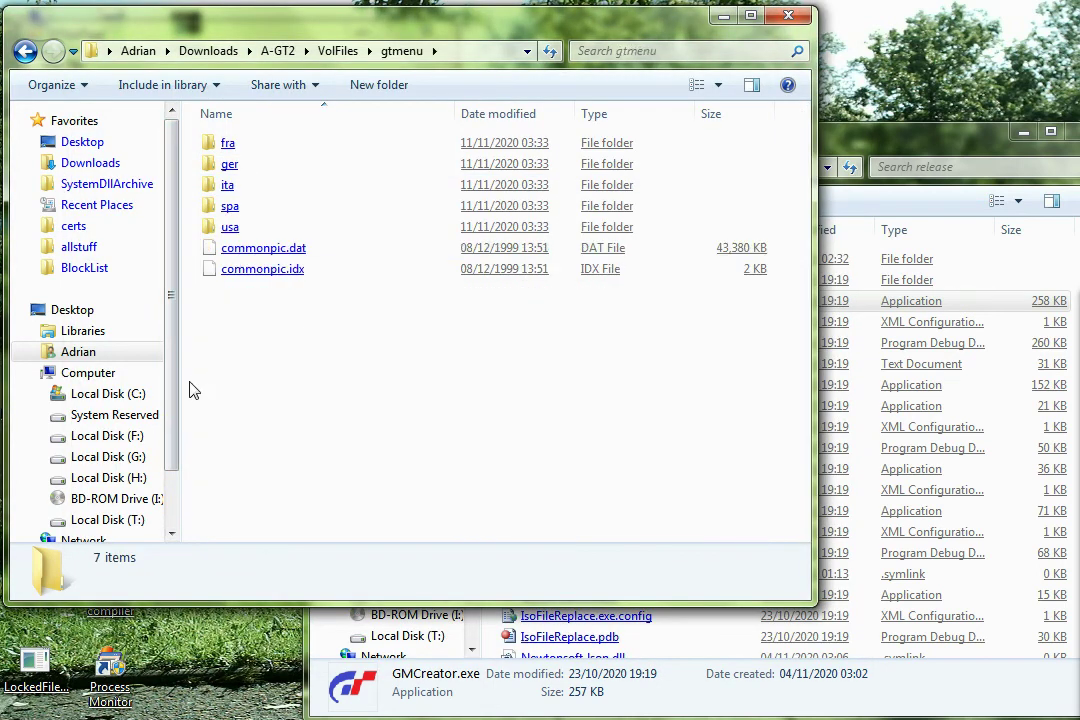
pyautogui.doubleClick(209, 229)
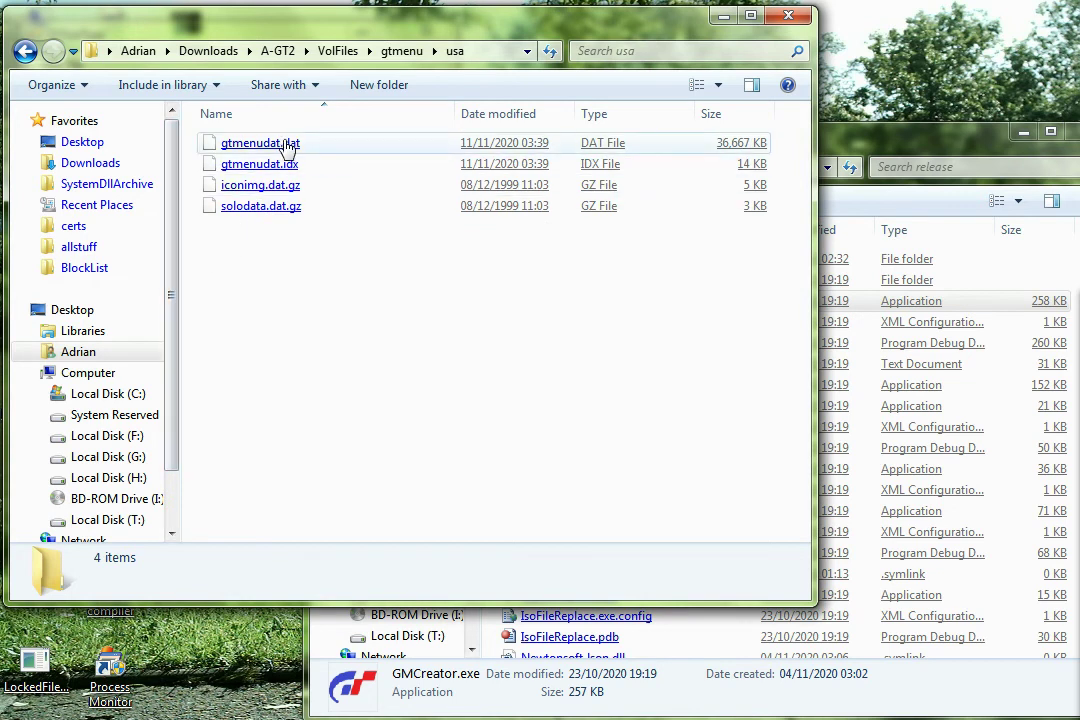
pyautogui.click(330, 56)
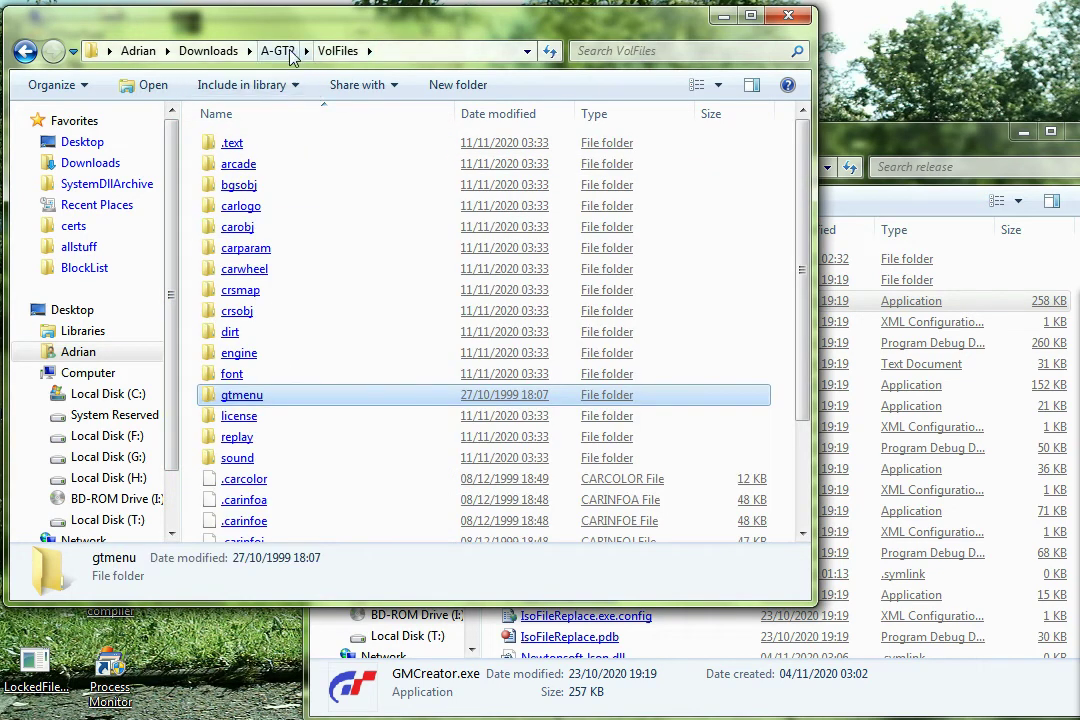
pyautogui.click(288, 54)
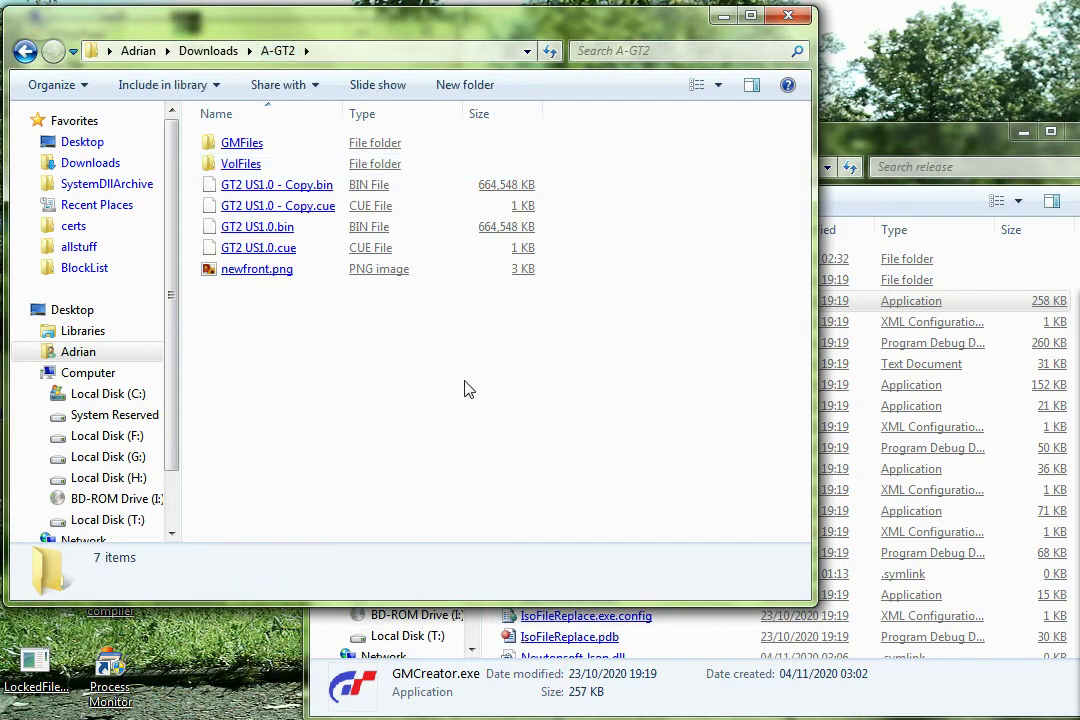
pyautogui.click(585, 655)
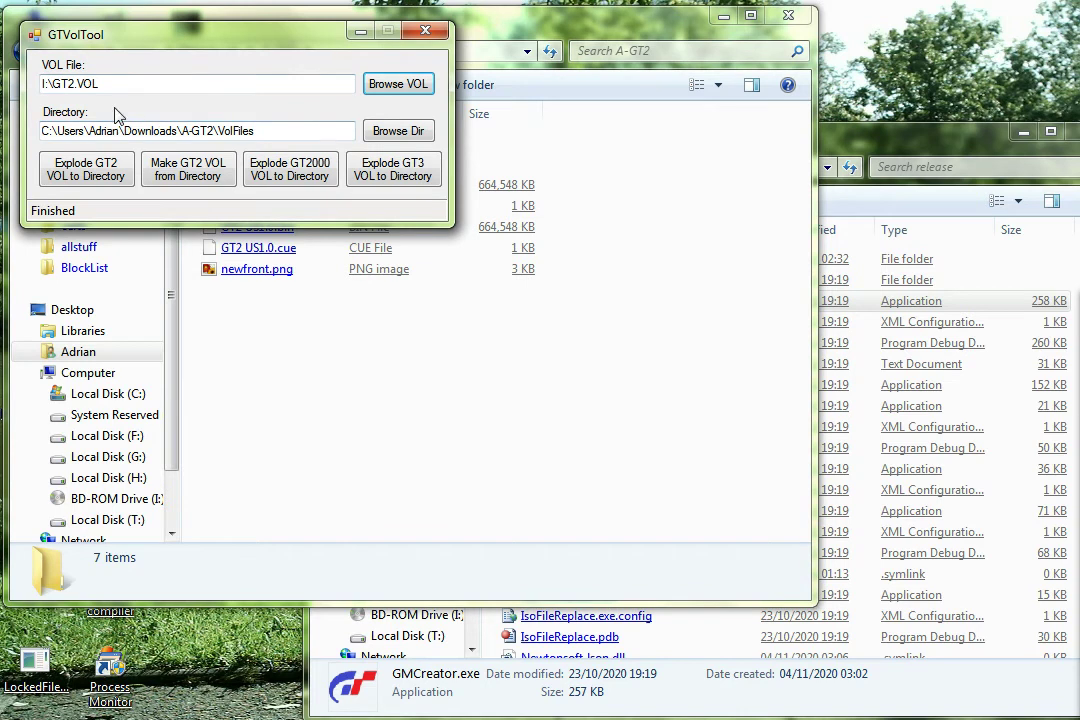
# Set the output VOL file to GT2.Vol in Downloads\A-GT2
pyautogui.click(380, 86)
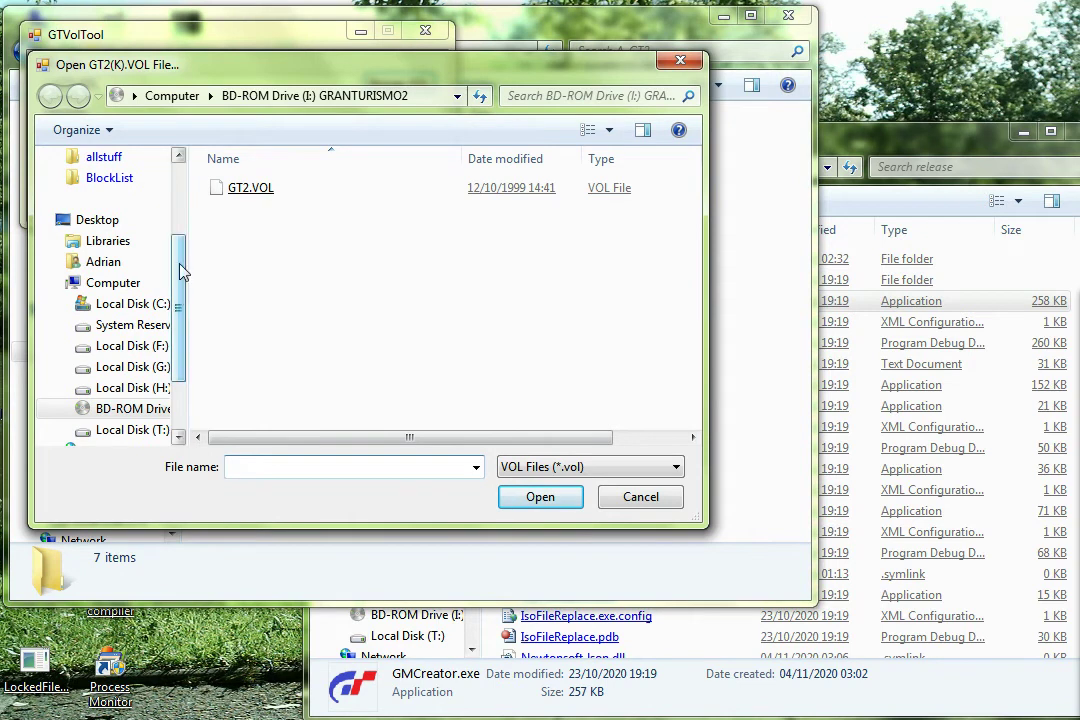
pyautogui.scroll(2, 182, 250)
pyautogui.click(145, 210)
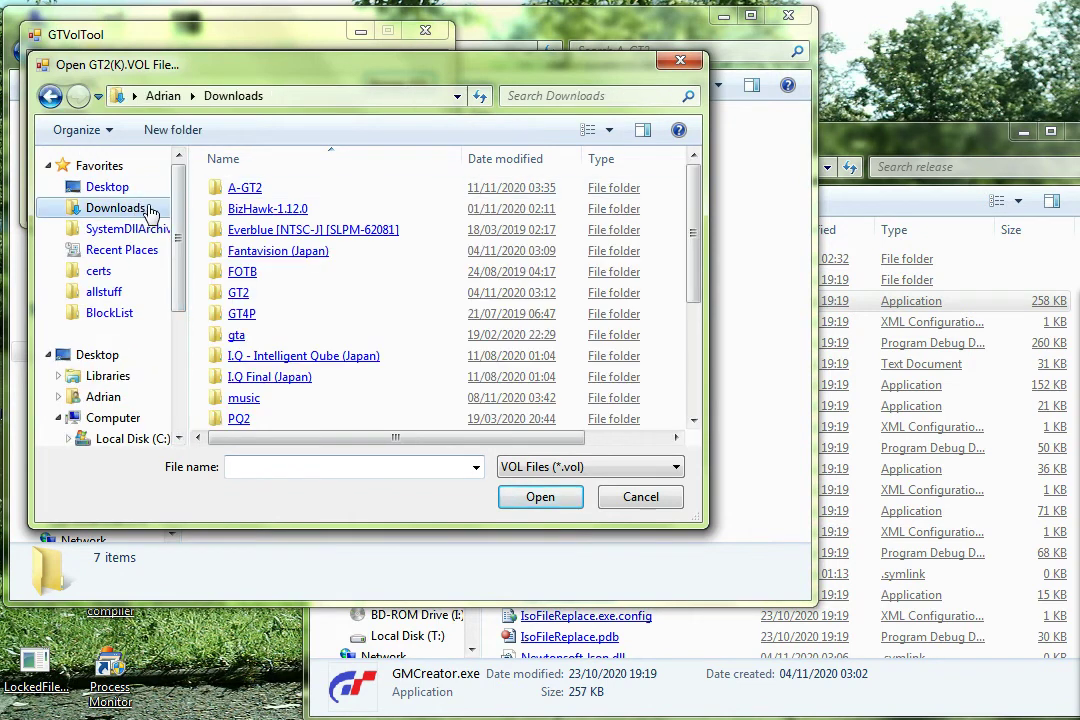
pyautogui.doubleClick(232, 187)
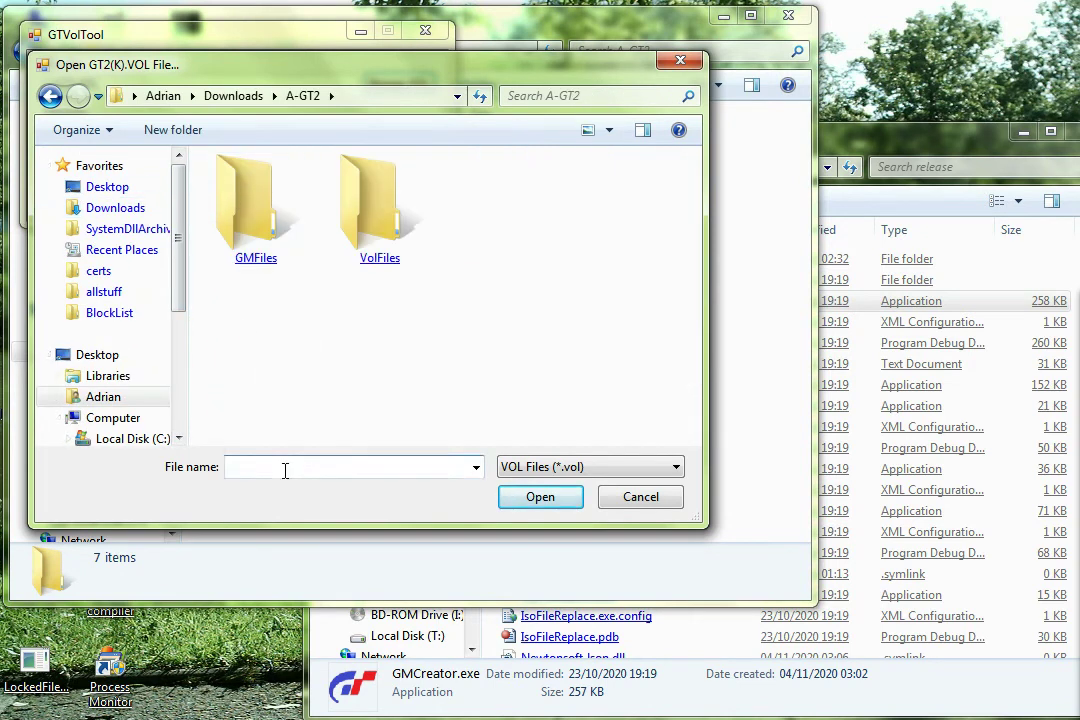
pyautogui.write('GT2.Vol')
pyautogui.click(566, 504)
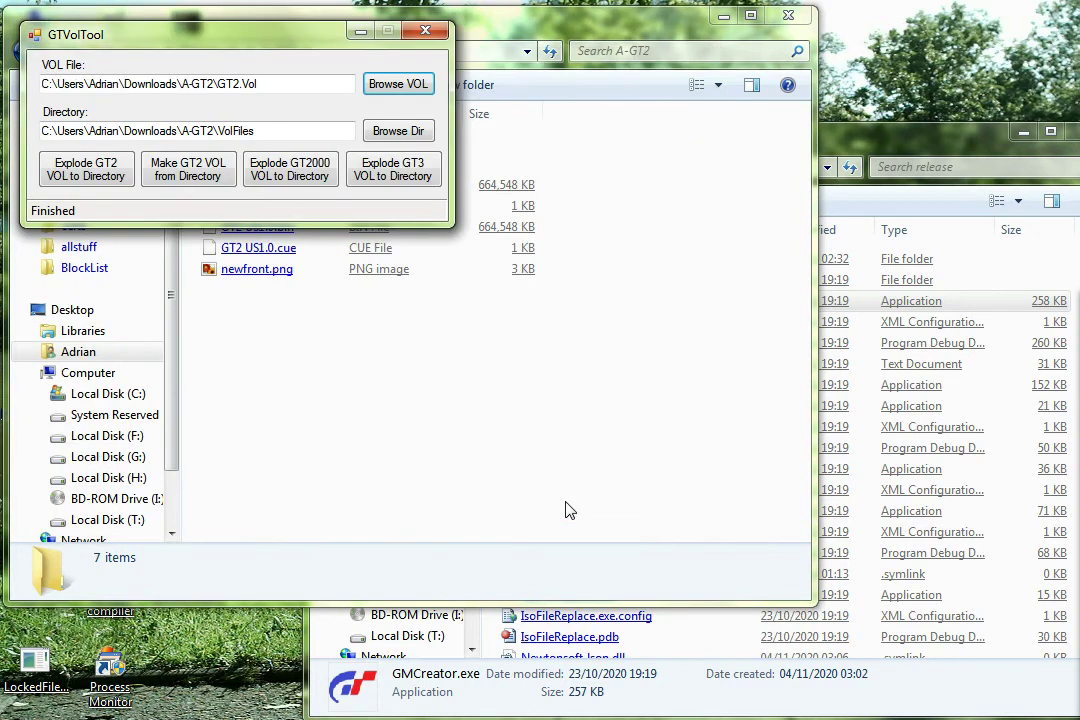
# Keep VolFiles as the source directory and build the GT2 VOL from it
pyautogui.click(413, 142)
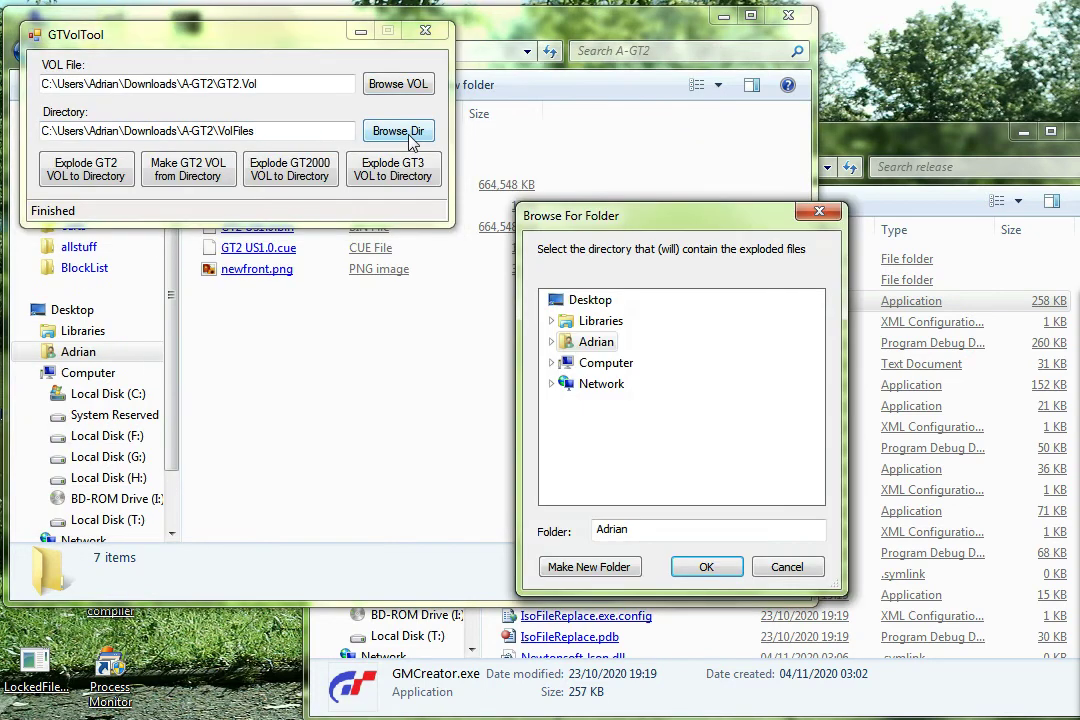
pyautogui.click(789, 567)
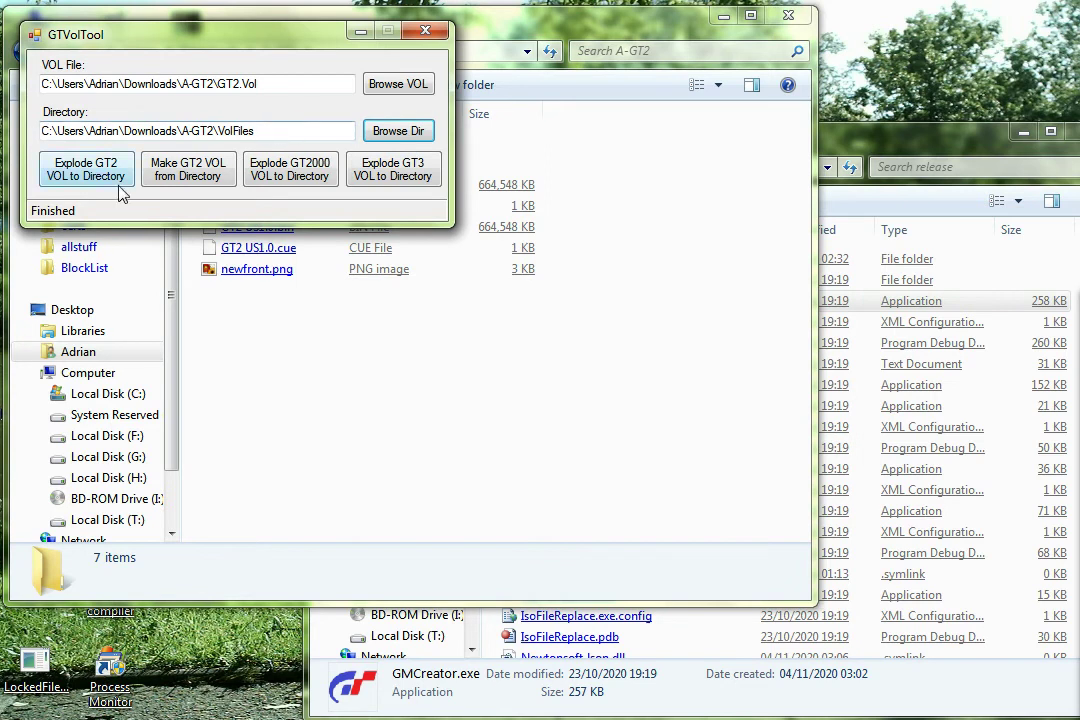
pyautogui.click(220, 178)
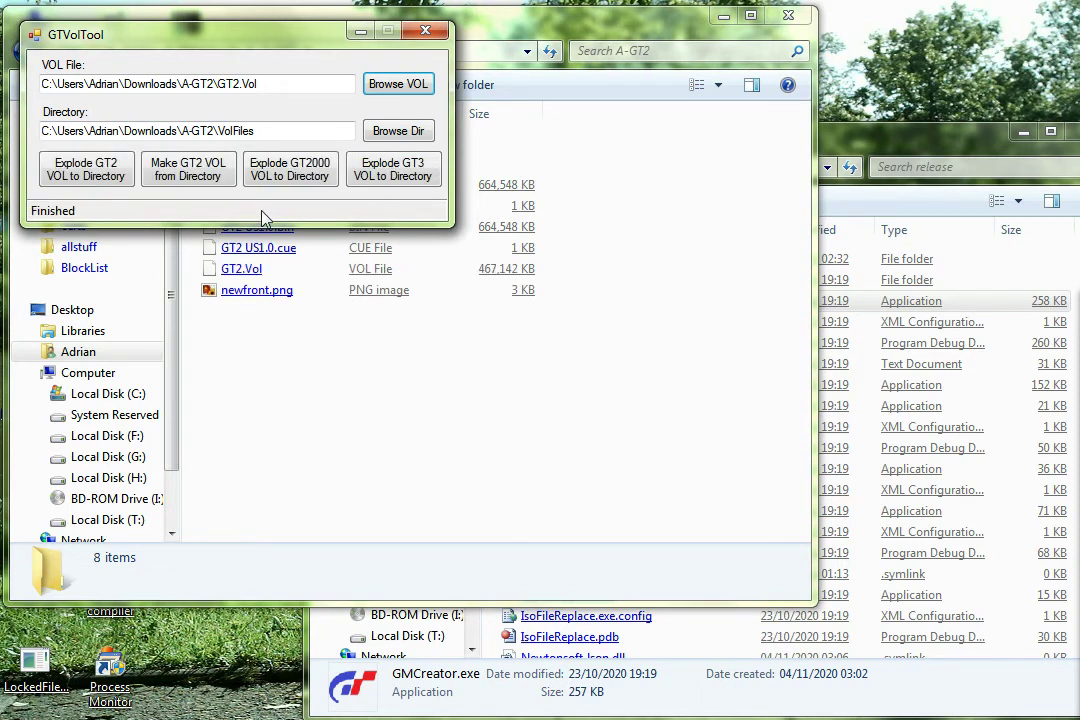
# Check the newly built GT2.Vol in the A-GT2 folder
pyautogui.click(240, 400)
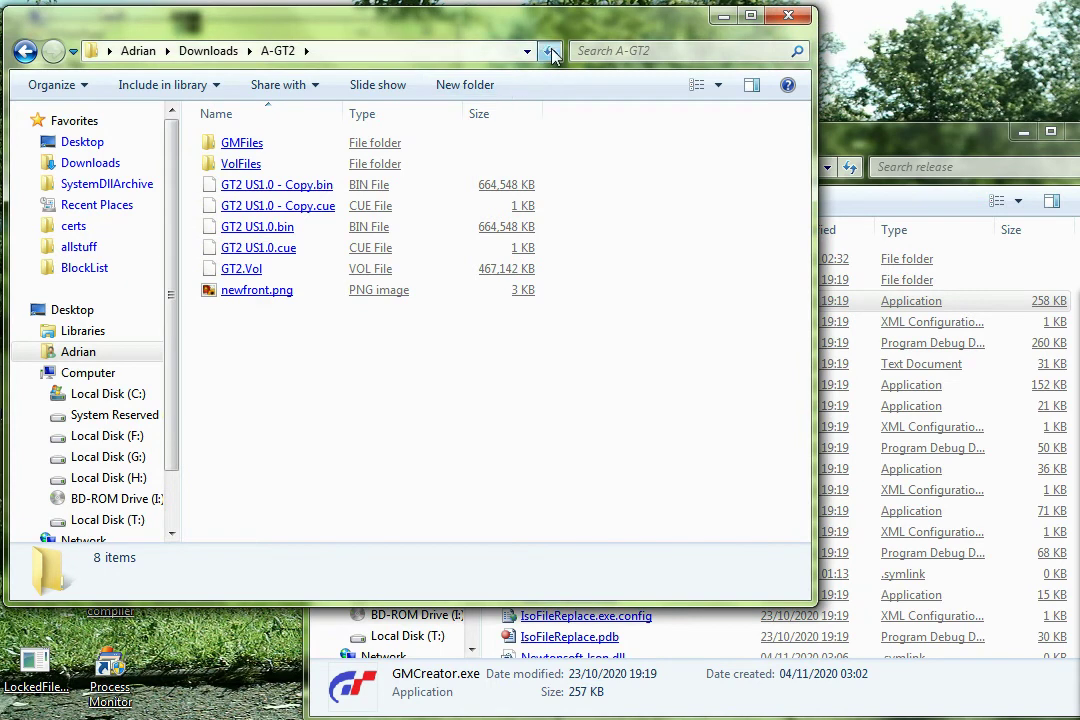
pyautogui.click(258, 272)
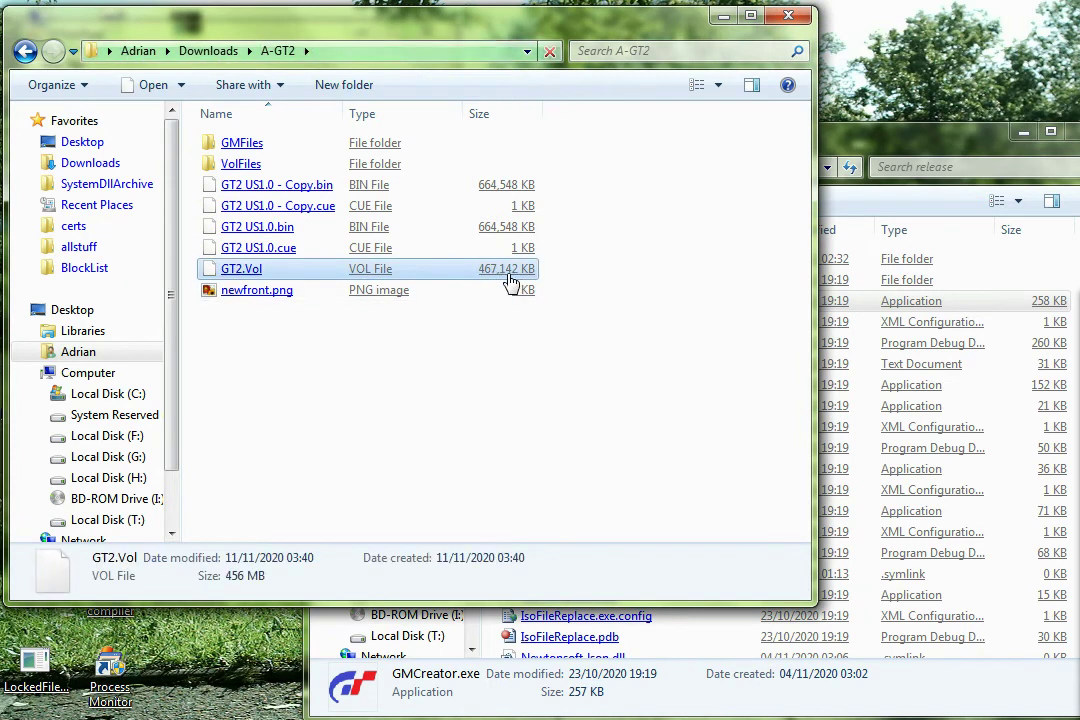
pyautogui.click(311, 375)
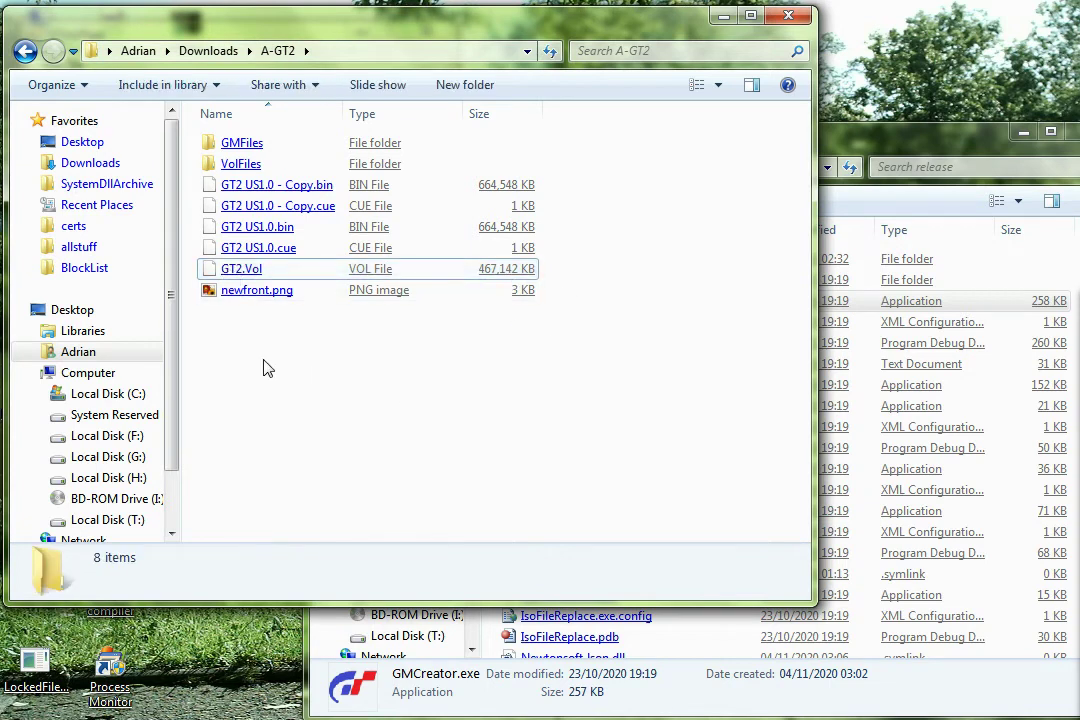
# Unmount the GT2 US1.0.bin image from BD-ROM drive I: through the VCD menu
pyautogui.rightClick(127, 494)
pyautogui.moveTo(482, 390)
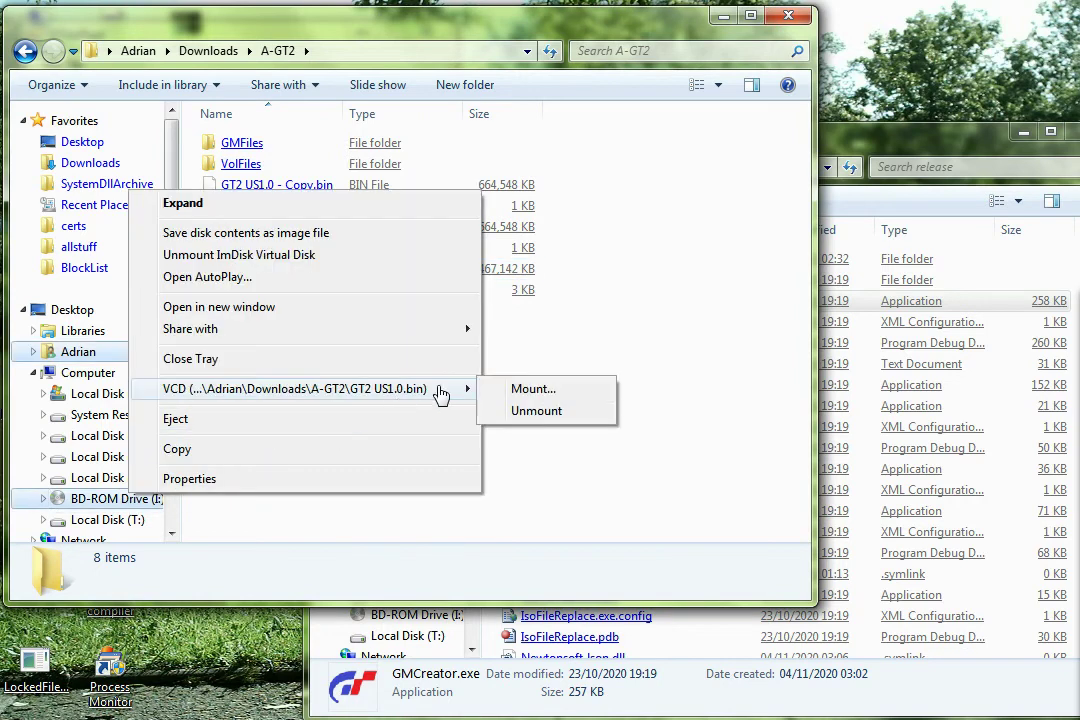
pyautogui.click(538, 420)
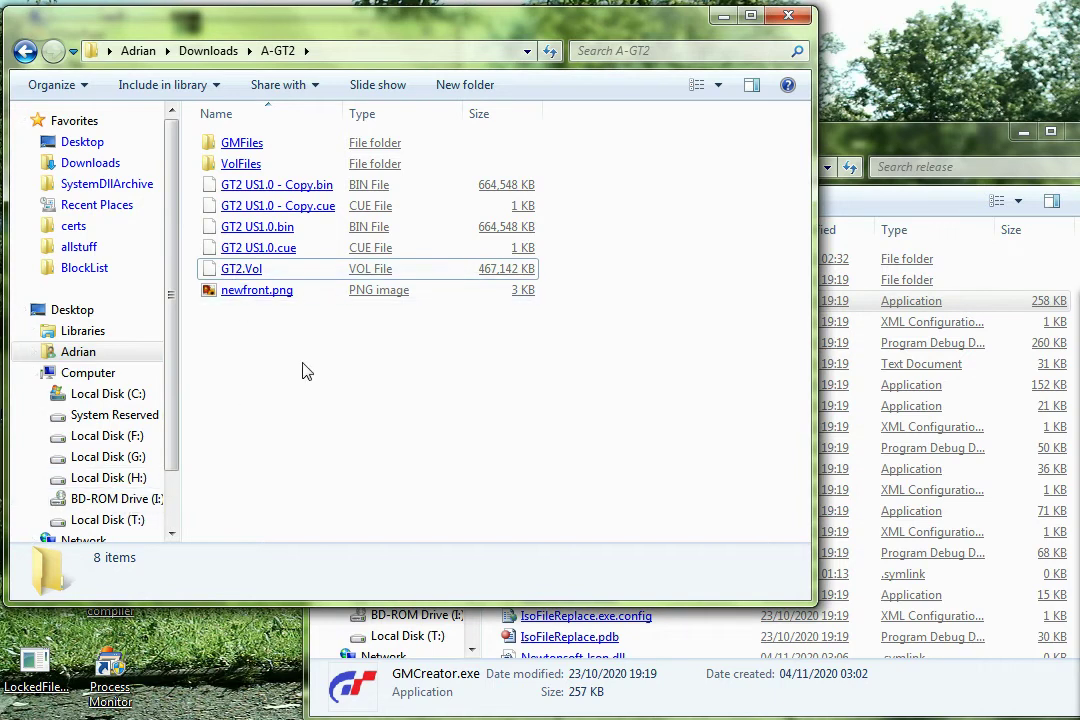
# Launch IsoFileReplace from the release folder and move its window lower
pyautogui.click(489, 692)
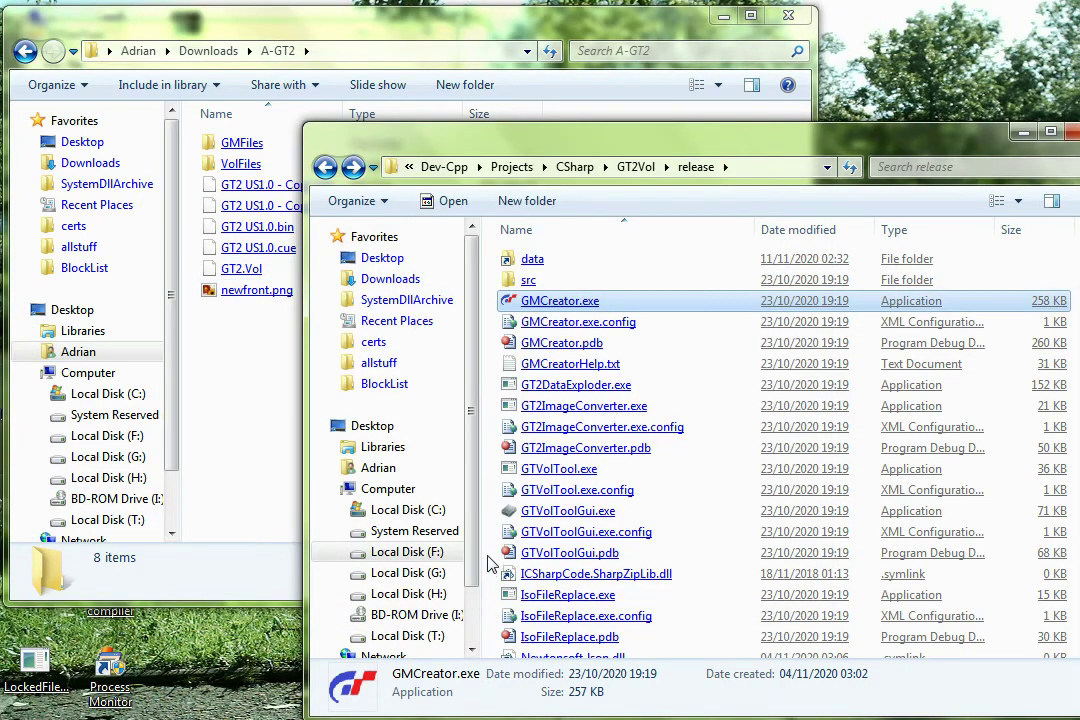
pyautogui.scroll(-1, 489, 565)
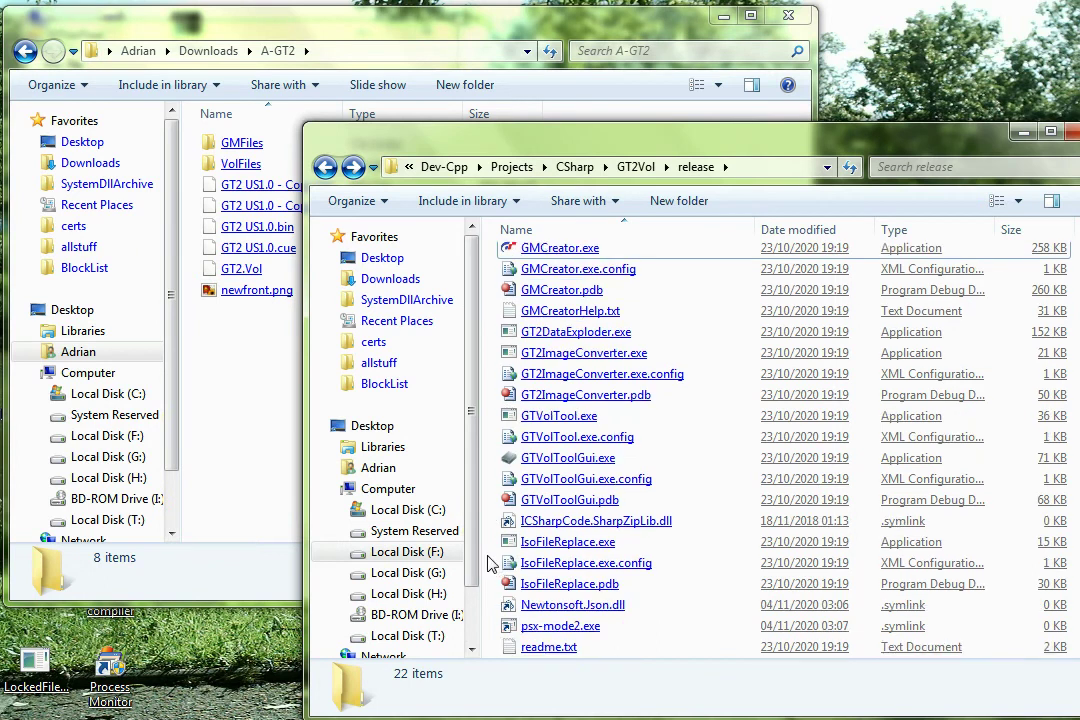
pyautogui.doubleClick(516, 542)
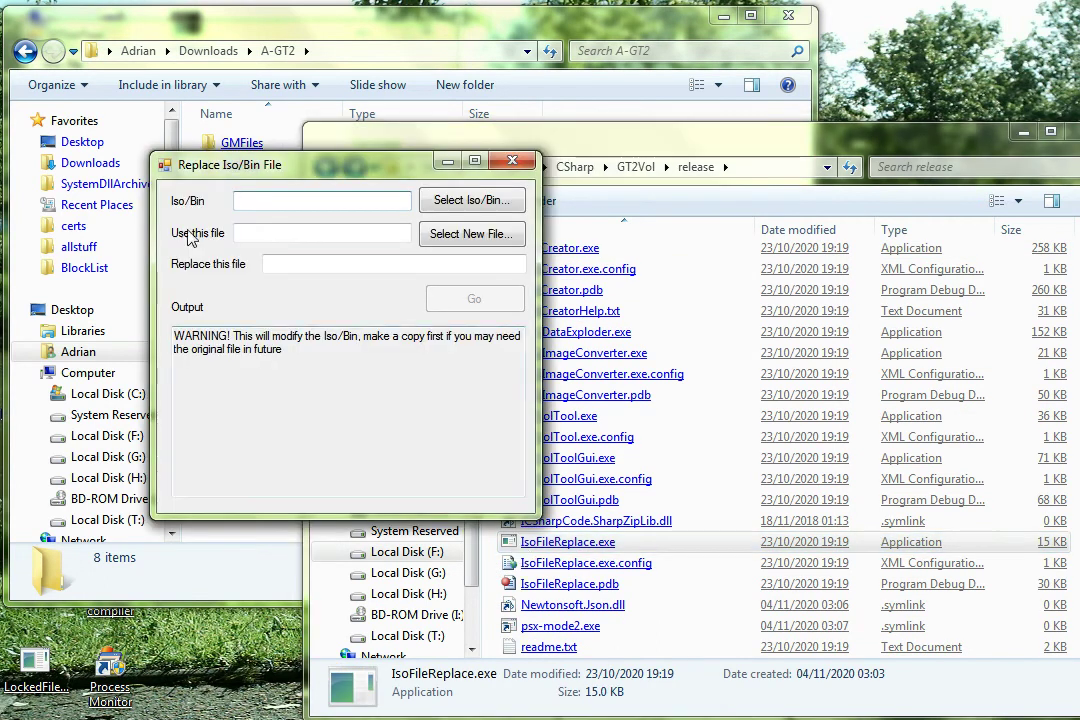
pyautogui.moveTo(239, 170); pyautogui.dragTo(211, 271)
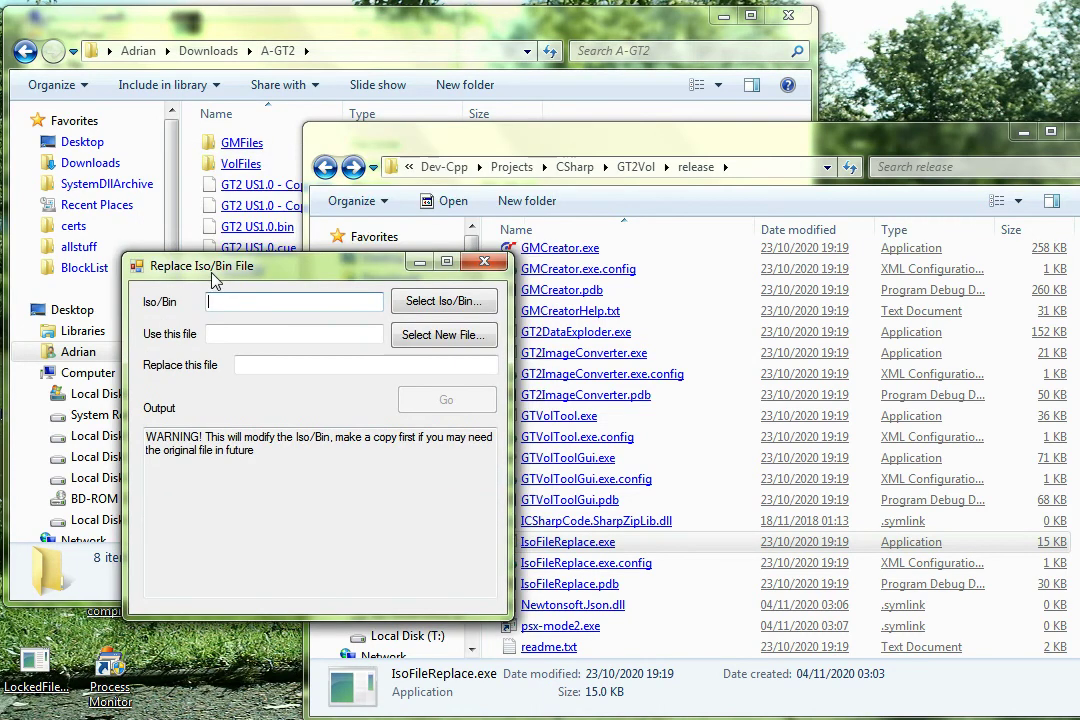
# Select Downloads\A-GT2\GT2 US1.0.bin as the disc image, showing all file types
pyautogui.click(420, 305)
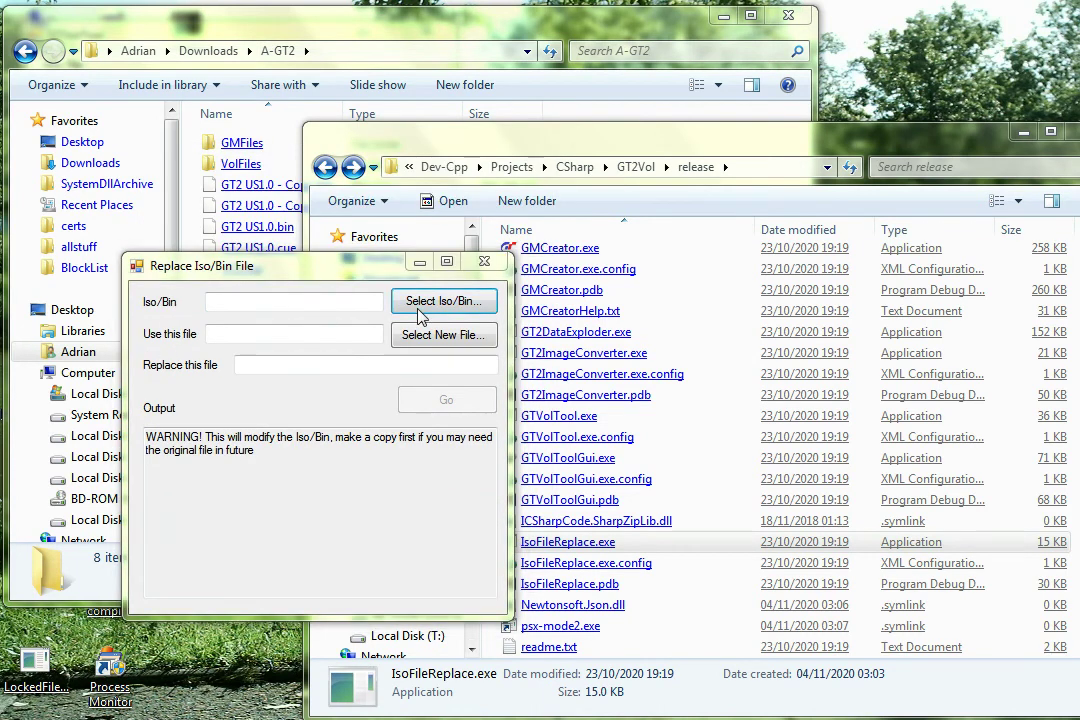
pyautogui.click(250, 373)
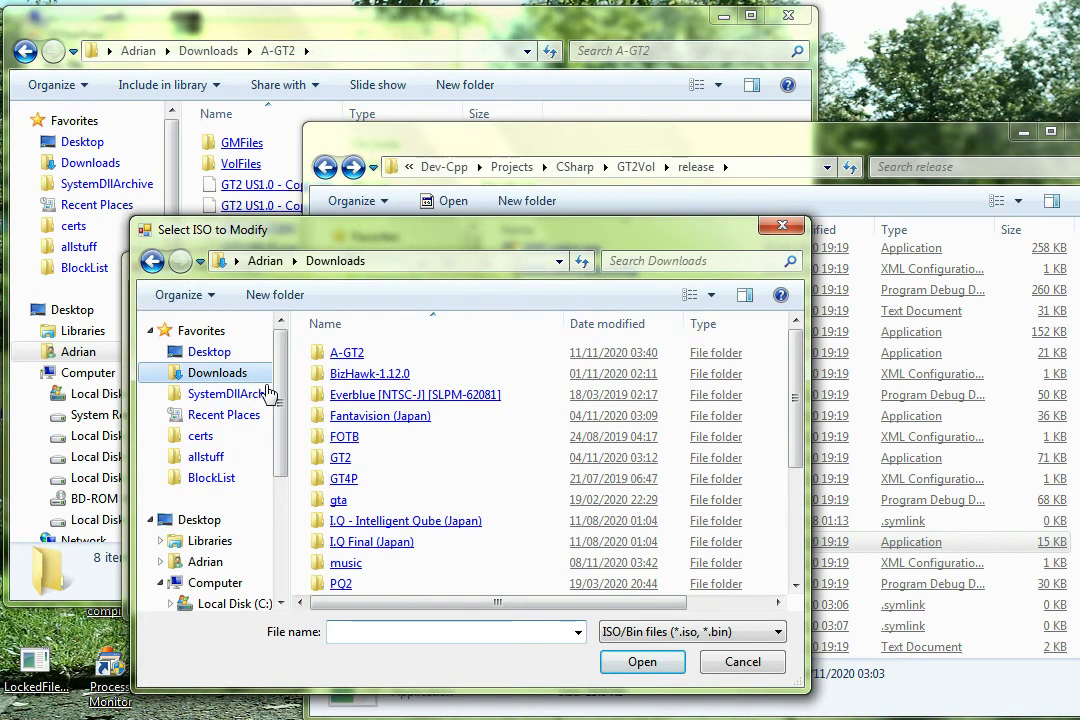
pyautogui.doubleClick(340, 352)
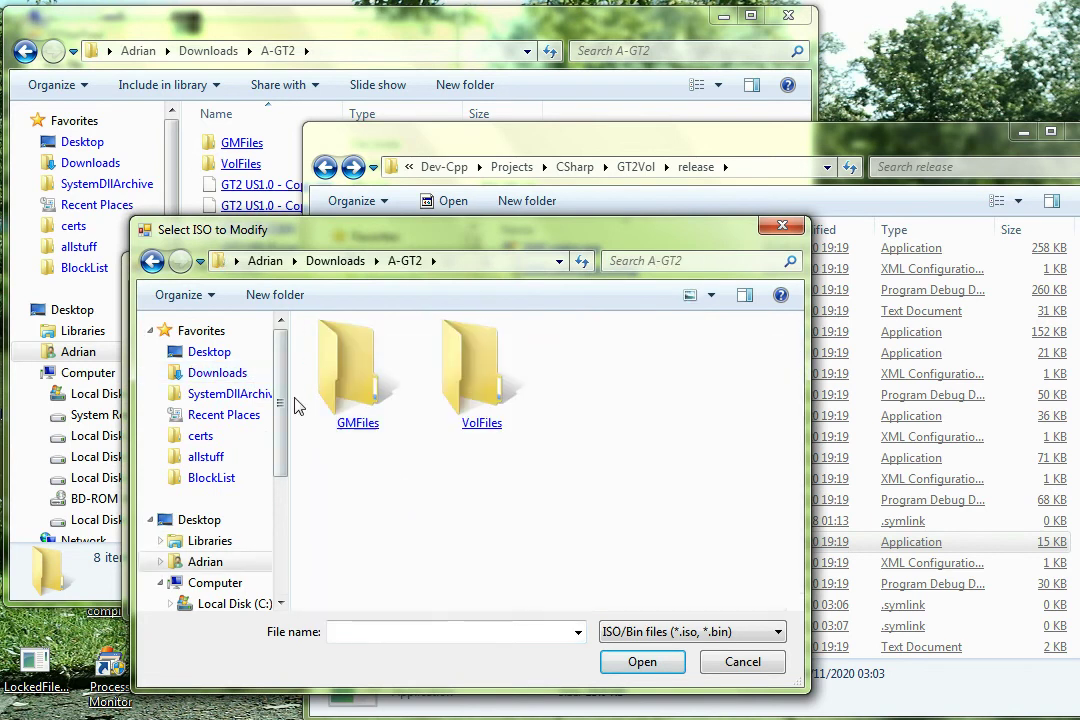
pyautogui.click(618, 633)
pyautogui.click(630, 667)
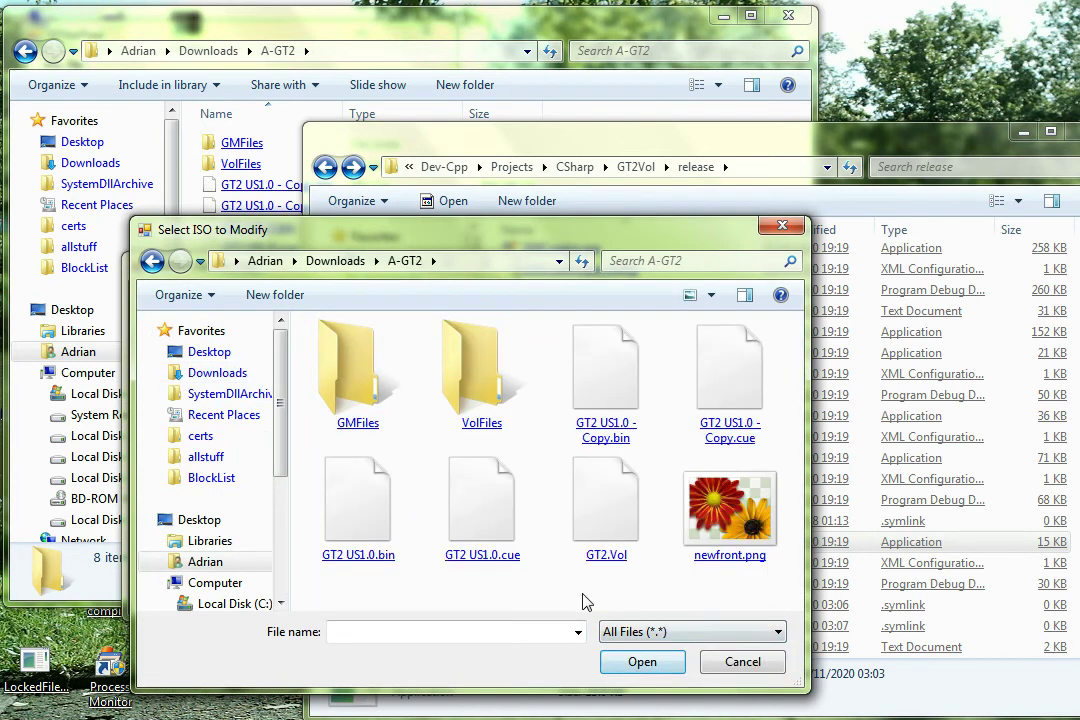
pyautogui.click(363, 500)
pyautogui.doubleClick(363, 500)
# Choose the new GT2.Vol as the insert file, target \GT2.VOL, and start replacing
pyautogui.click(249, 336)
pyautogui.click(420, 336)
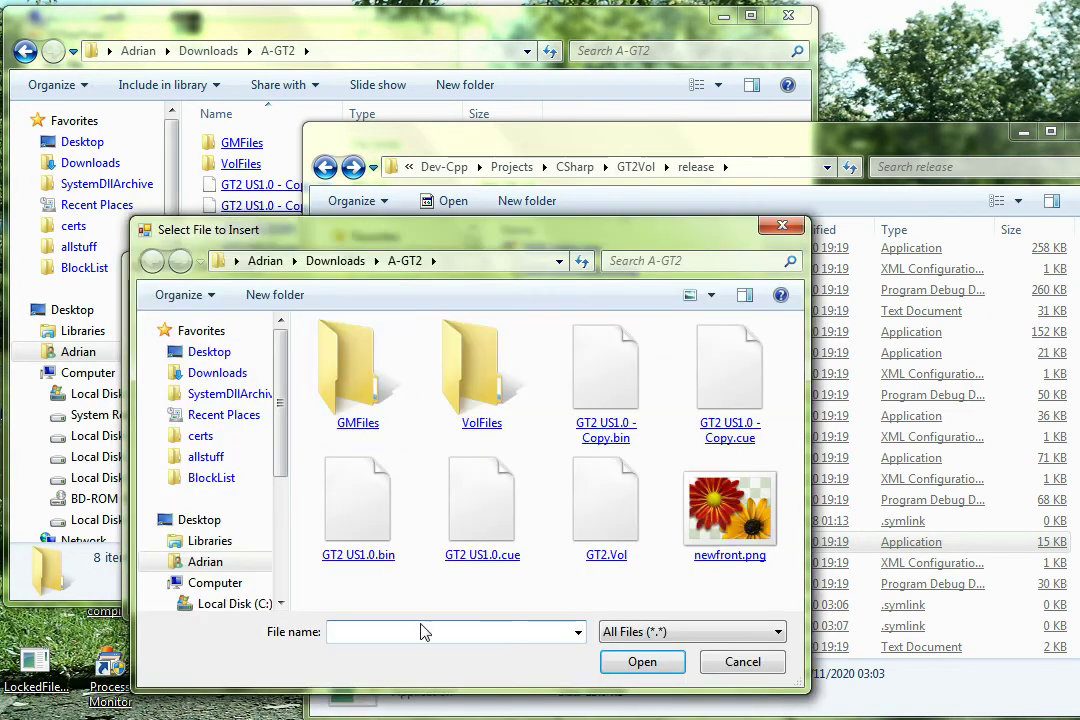
pyautogui.doubleClick(606, 552)
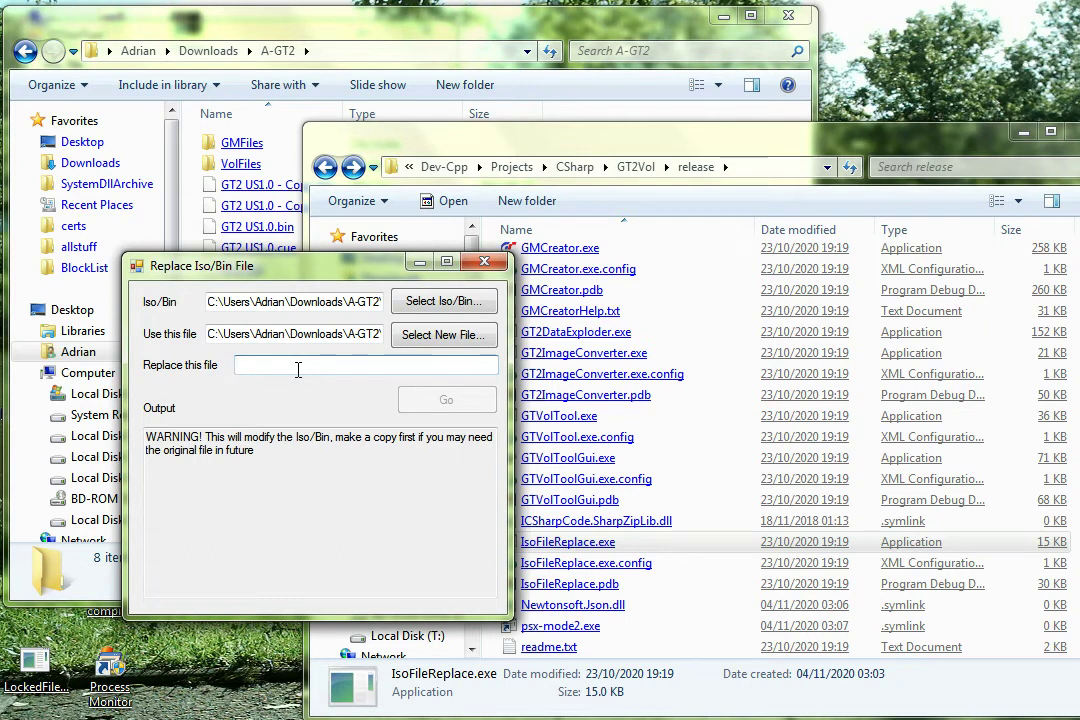
pyautogui.write('\\')
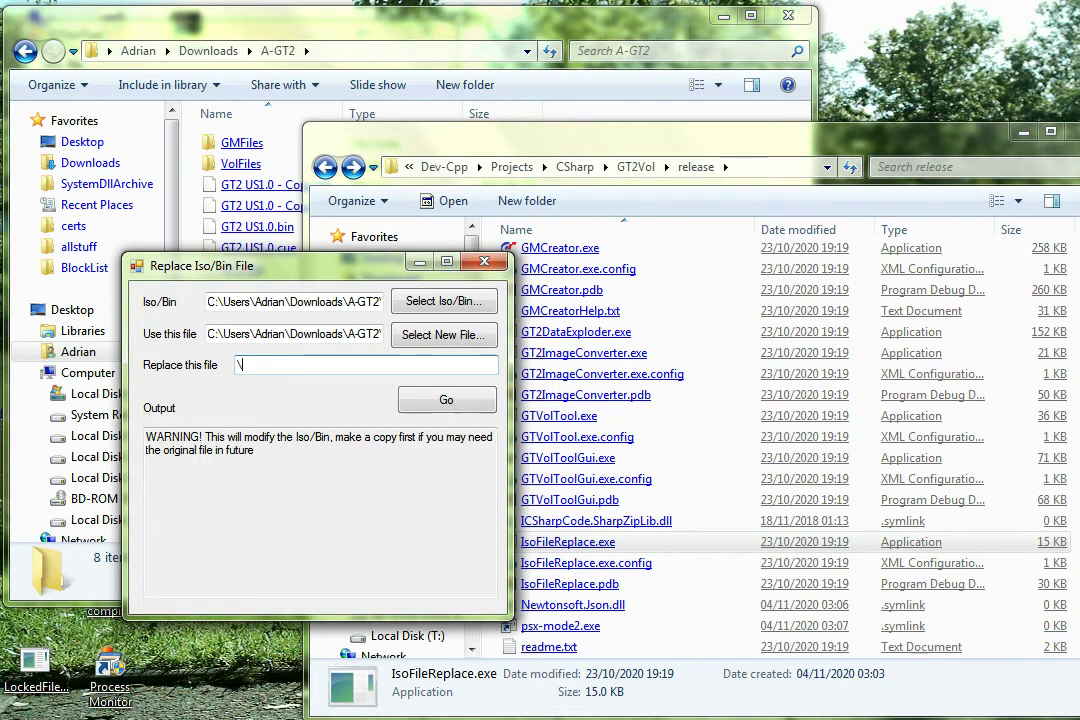
pyautogui.write('GT2.VOL')
pyautogui.click(420, 407)
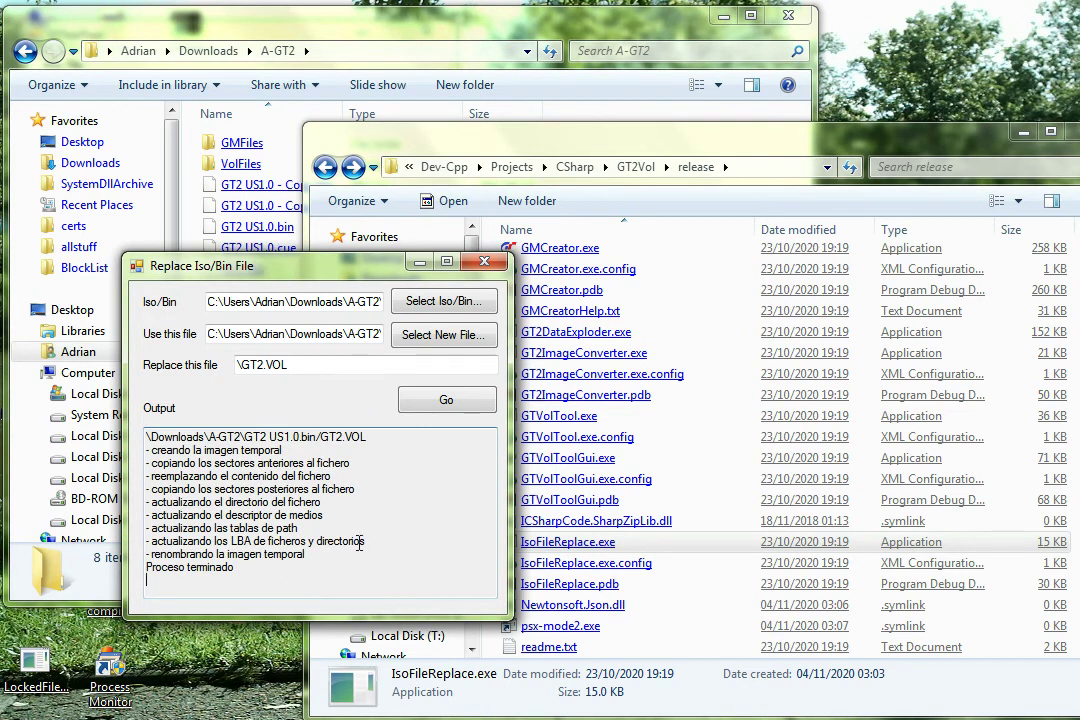
# Check the rebuilt GT2 US1.0.bin image in the A-GT2 folder
pyautogui.click(188, 230)
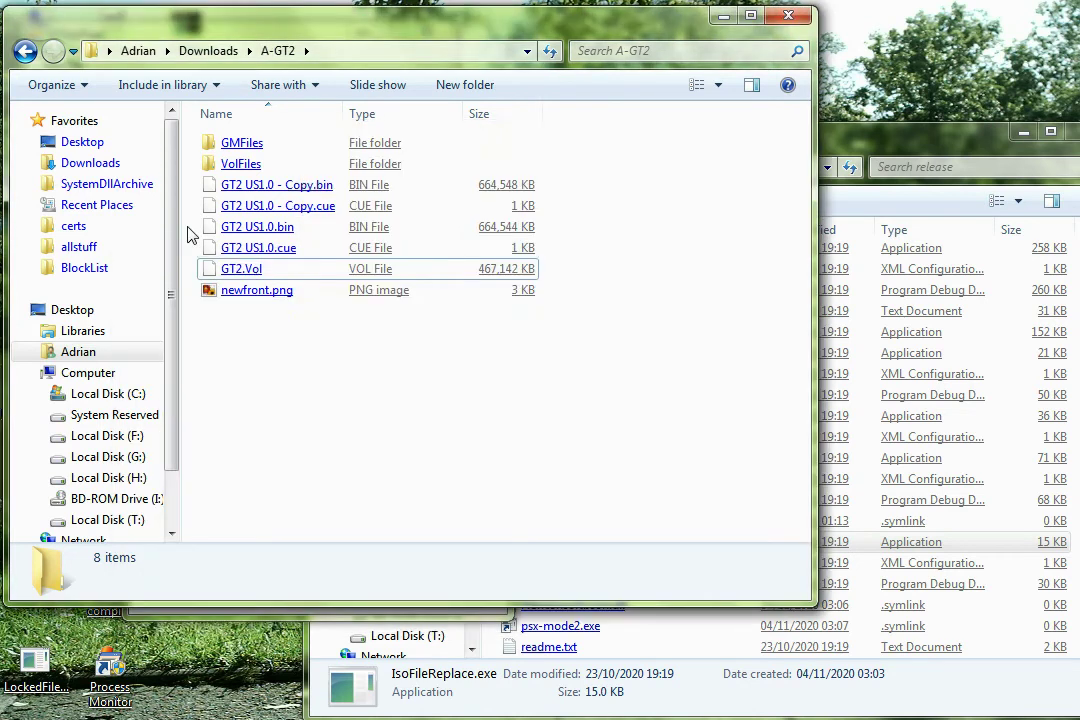
pyautogui.click(251, 232)
pyautogui.click(297, 405)
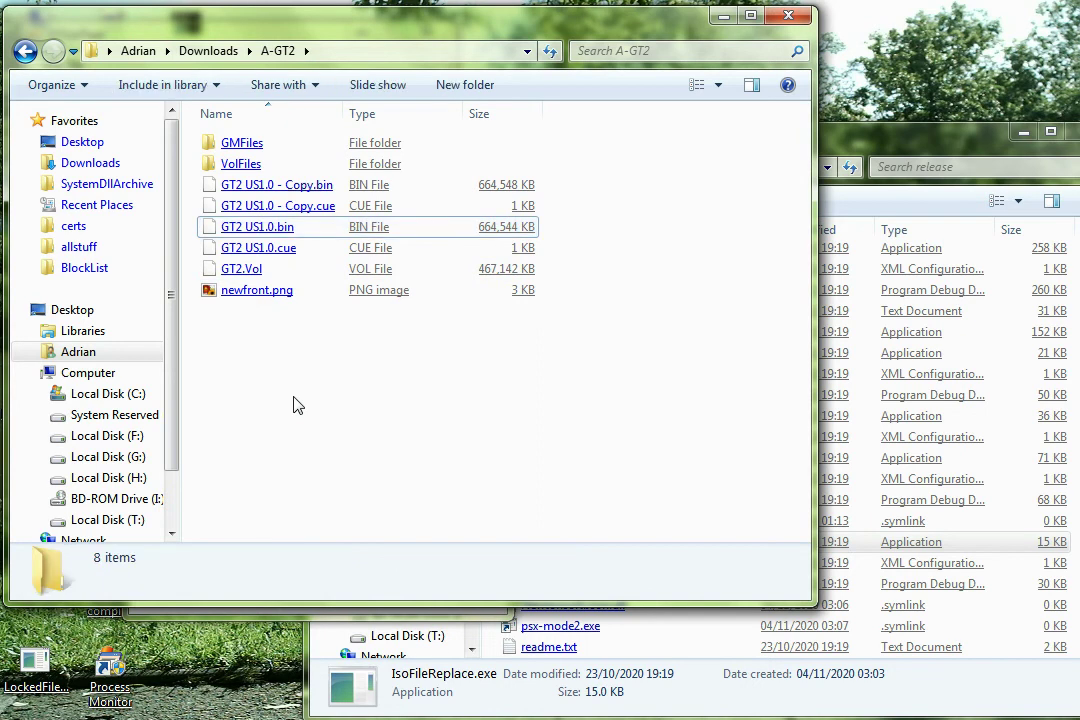
# Launch EmuHawk.exe from Downloads\BizHawk-1.12.0
pyautogui.click(132, 166)
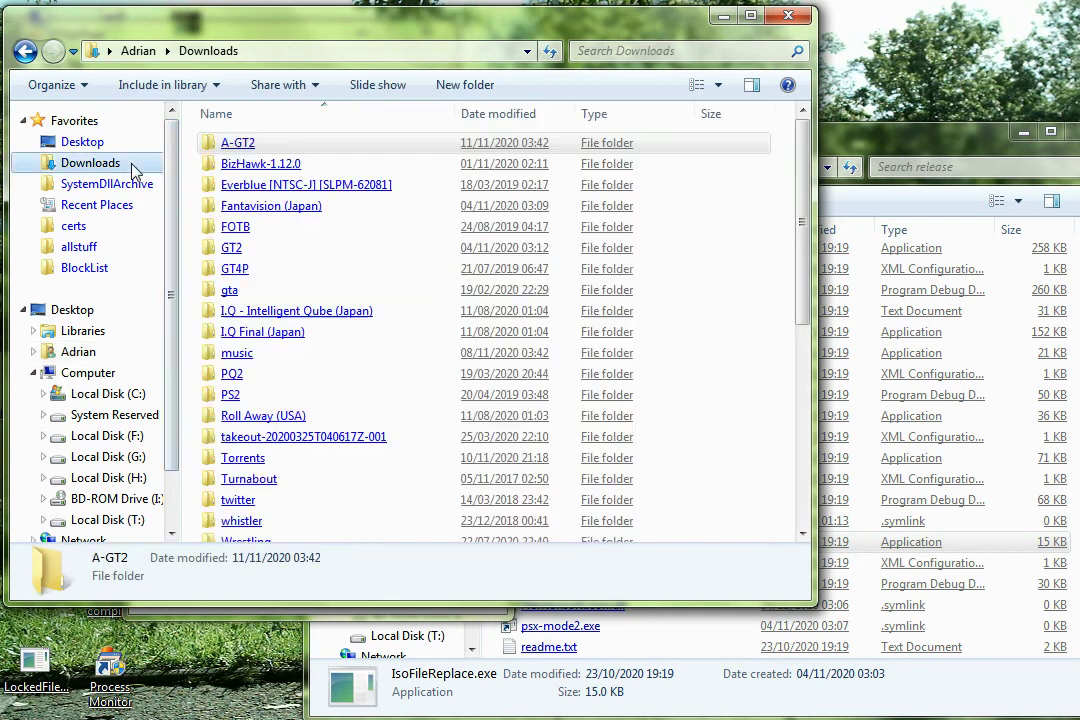
pyautogui.doubleClick(205, 164)
pyautogui.click(258, 481)
pyautogui.doubleClick(258, 481)
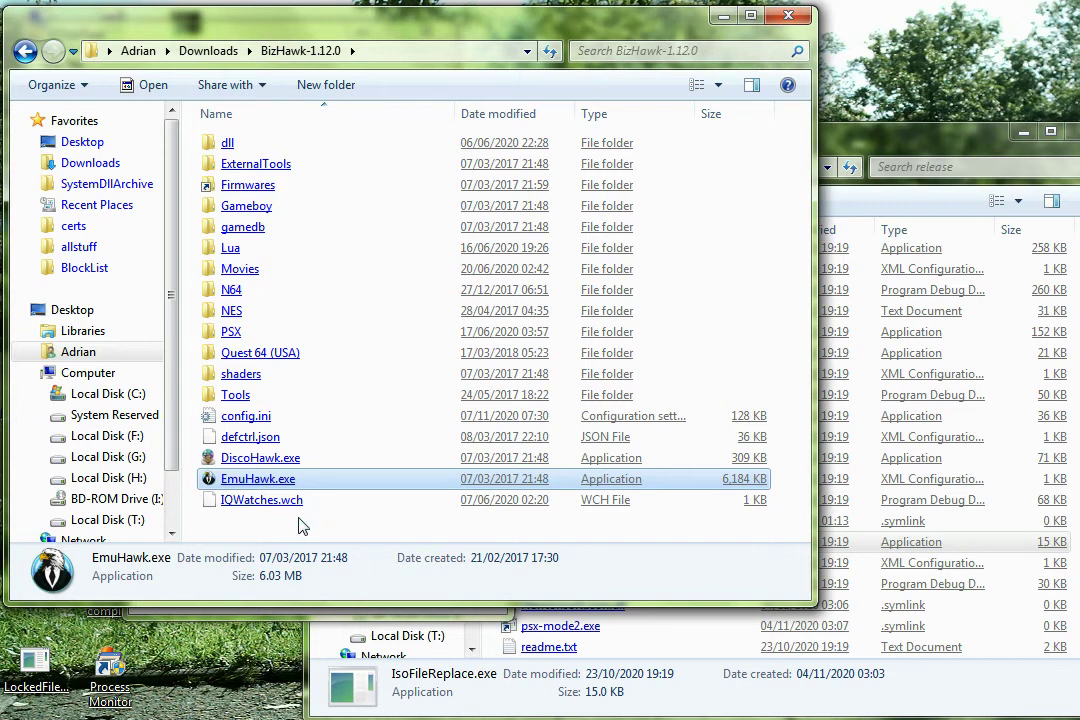
pyautogui.click(302, 527)
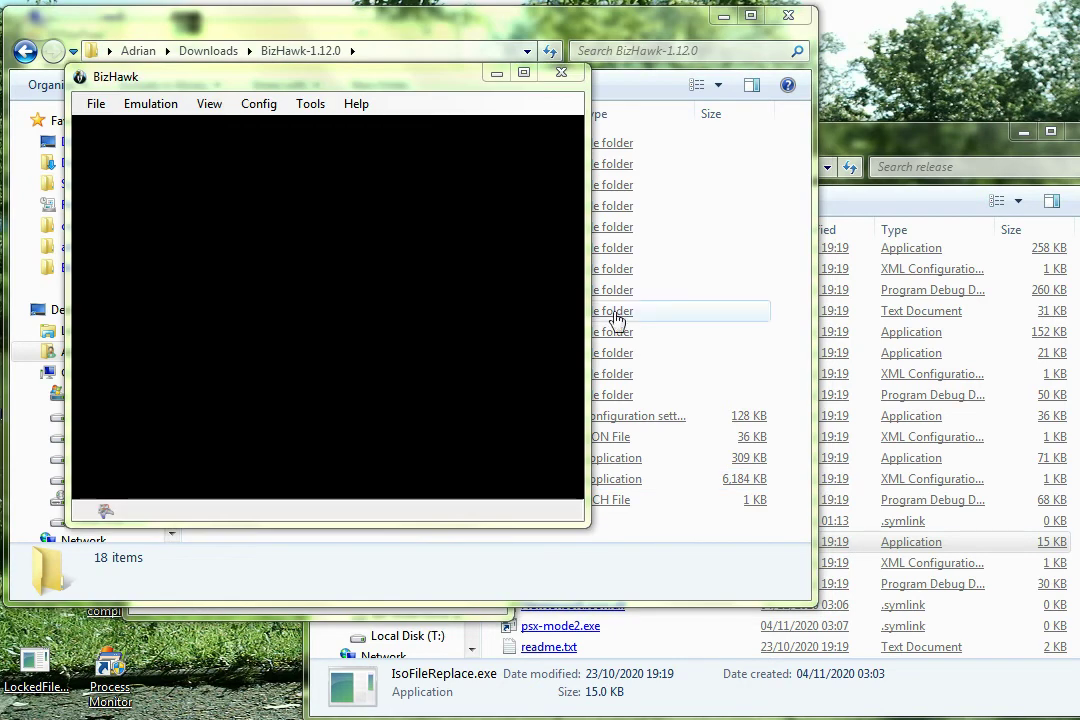
# Open ROM Downloads\A-GT2\GT2 US1.0.cue in BizHawk to boot the game
pyautogui.click(95, 104)
pyautogui.click(115, 125)
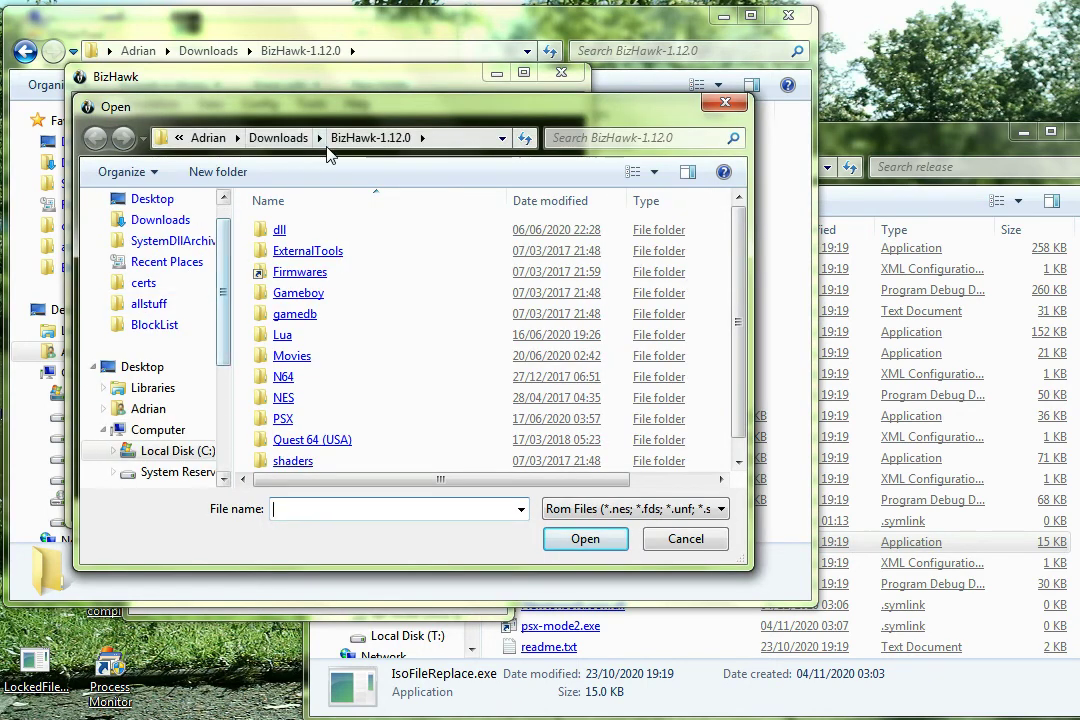
pyautogui.click(306, 148)
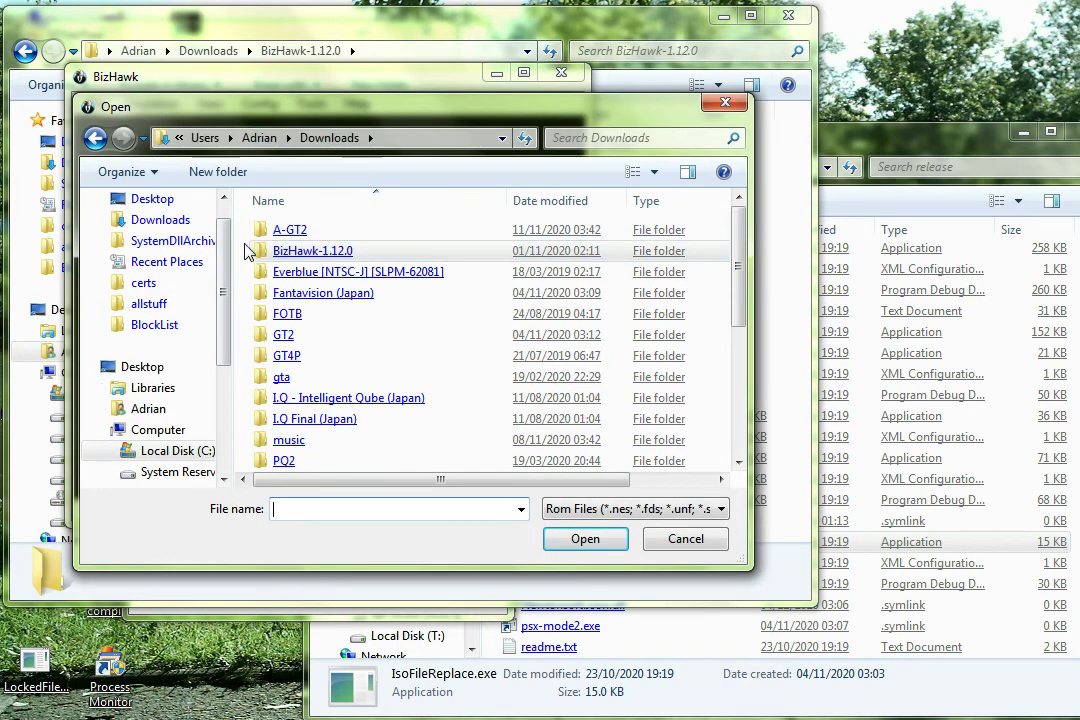
pyautogui.doubleClick(262, 229)
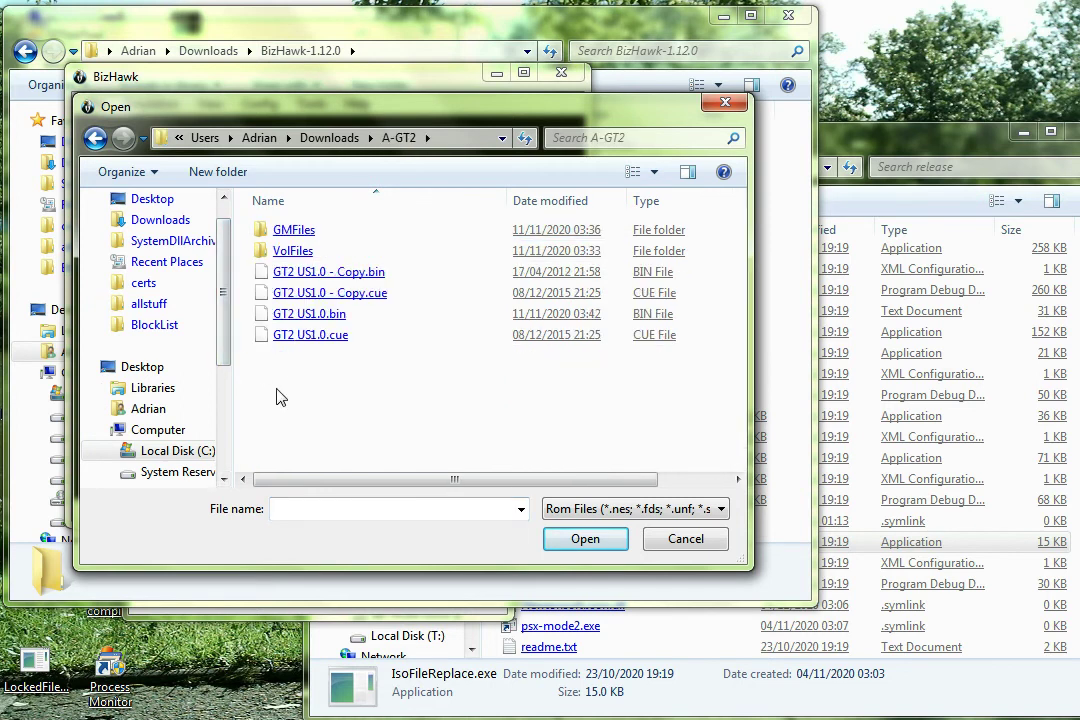
pyautogui.click(296, 340)
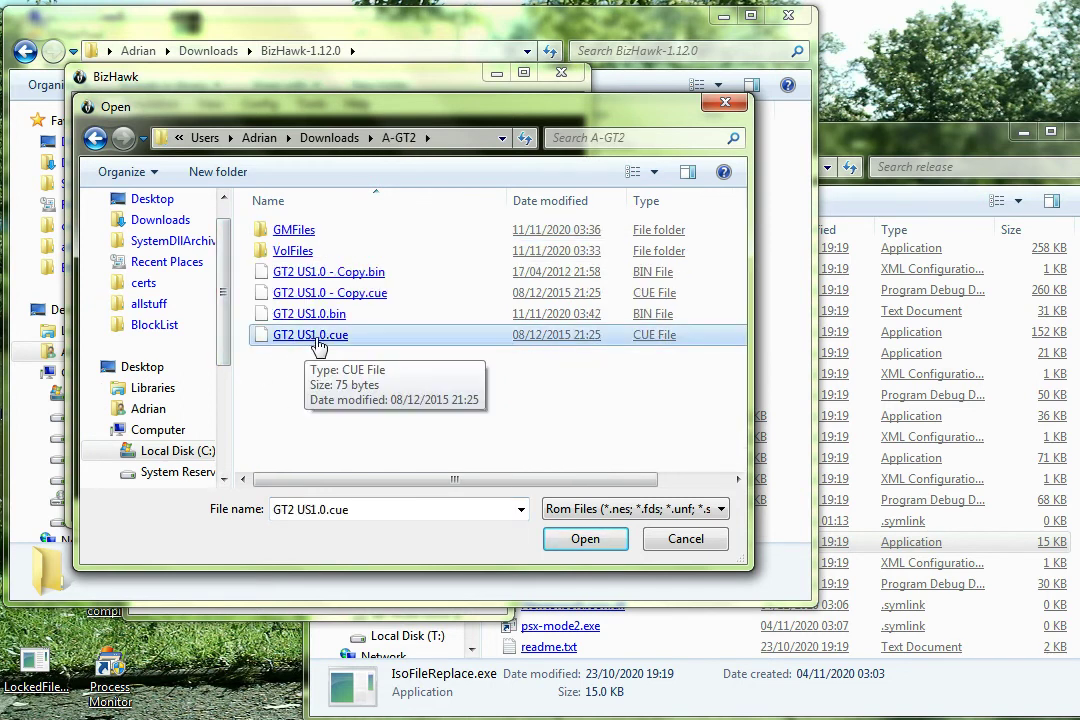
pyautogui.doubleClick(318, 345)
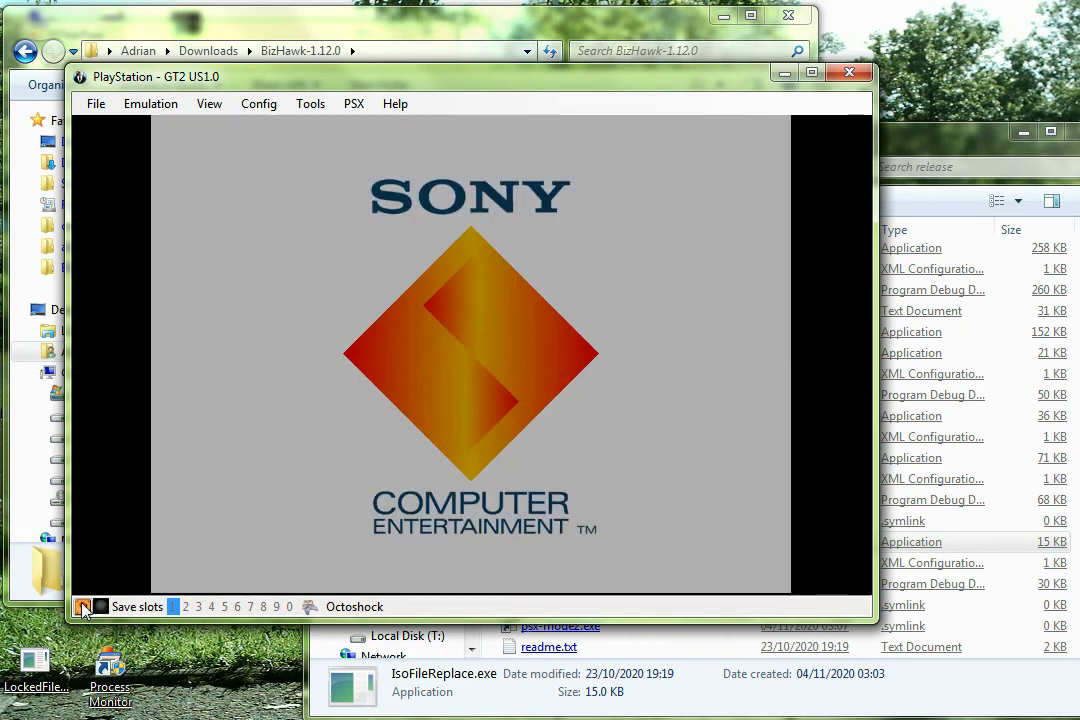
# Let Gran Turismo 2 boot past the Sony logo and intro to the city map
pyautogui.moveTo(84, 611)
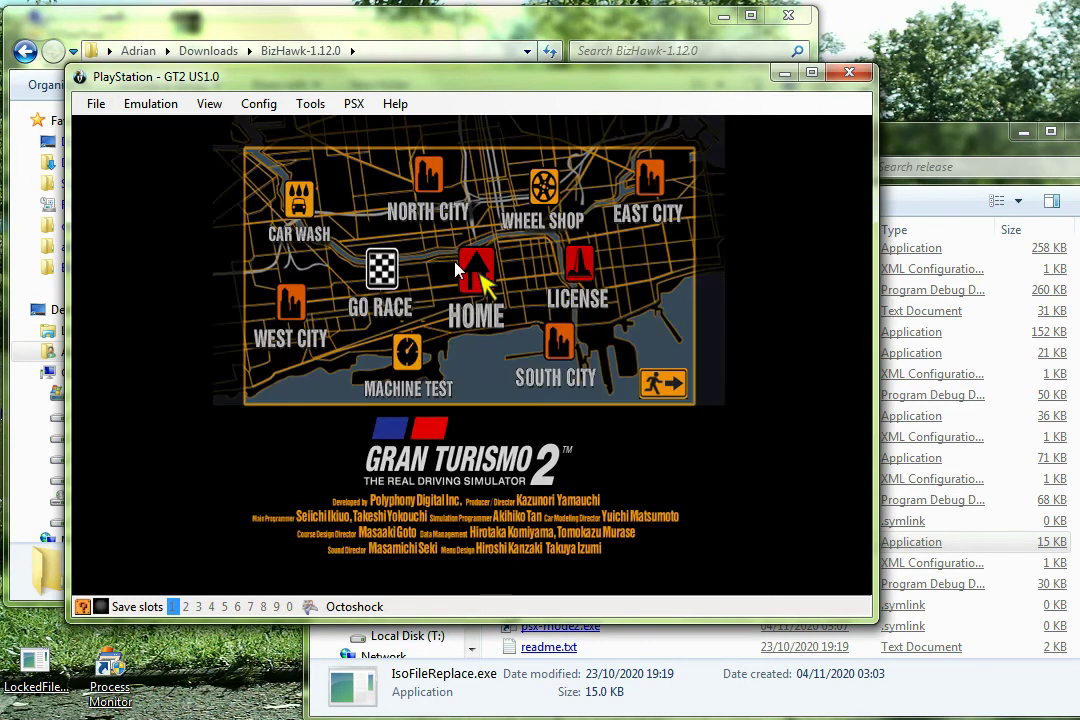
# Move from the world map into East City and enter the Daihatsu dealership
pyautogui.press('Up')
pyautogui.press('Right')
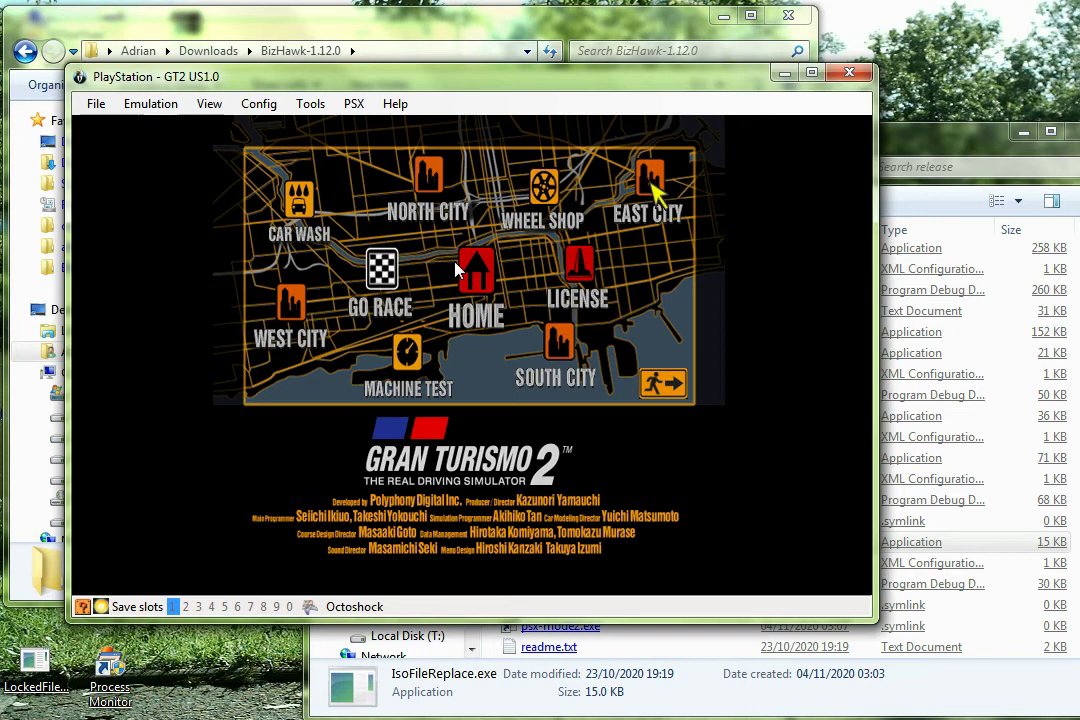
pyautogui.press('z')
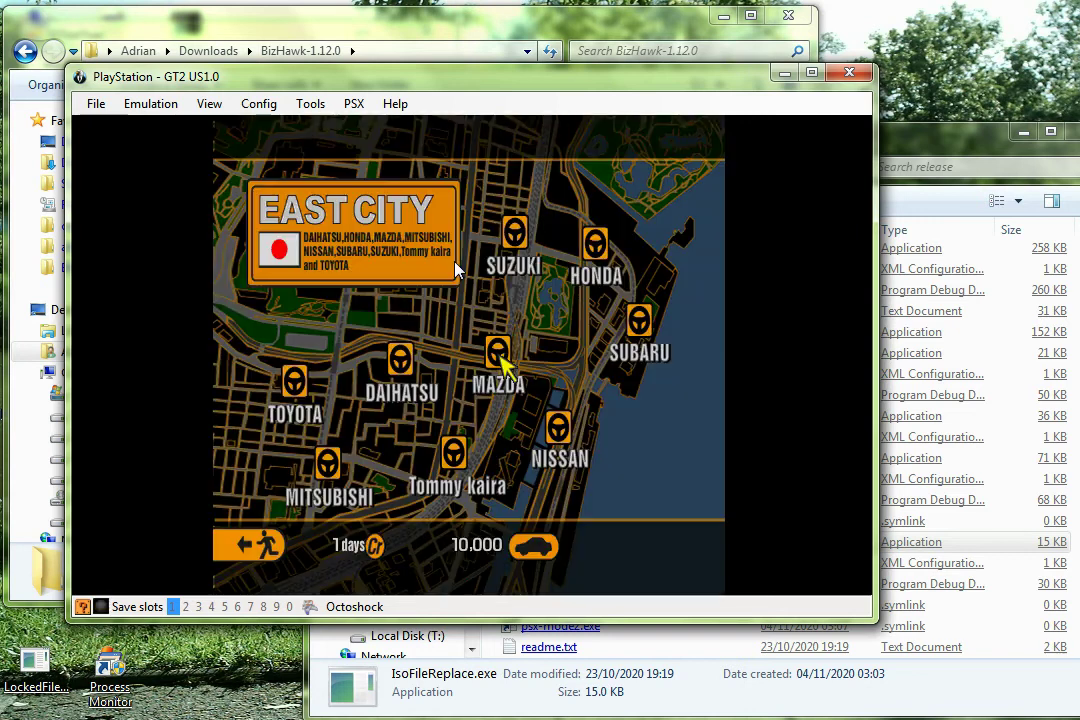
pyautogui.press('Left')
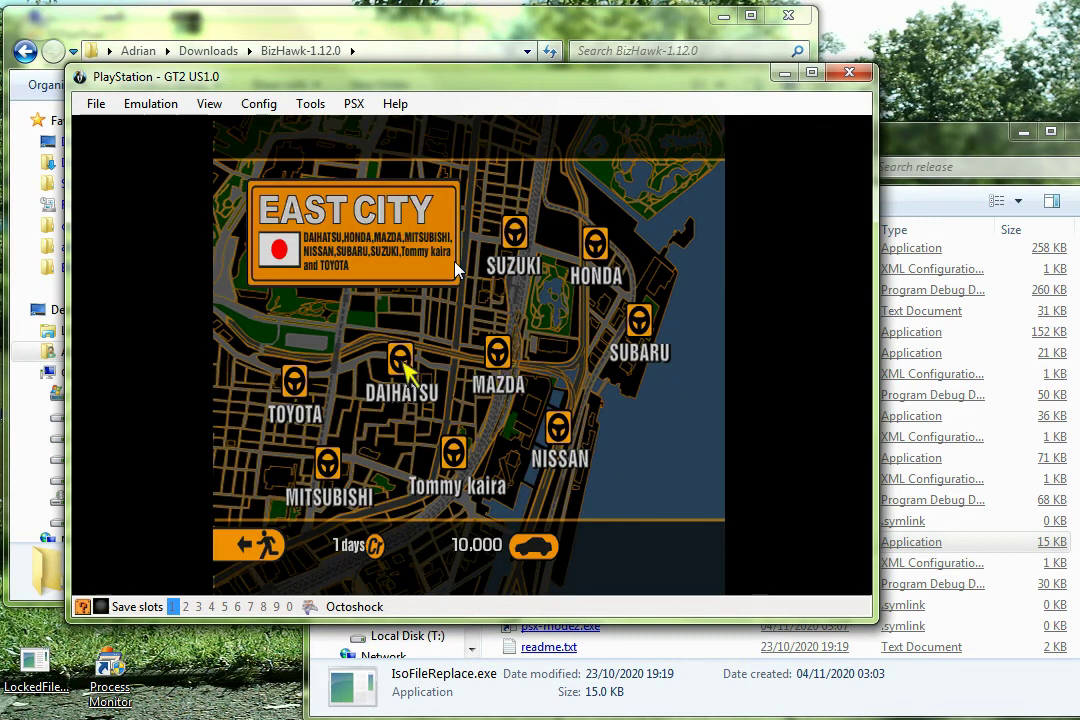
pyautogui.press('z')
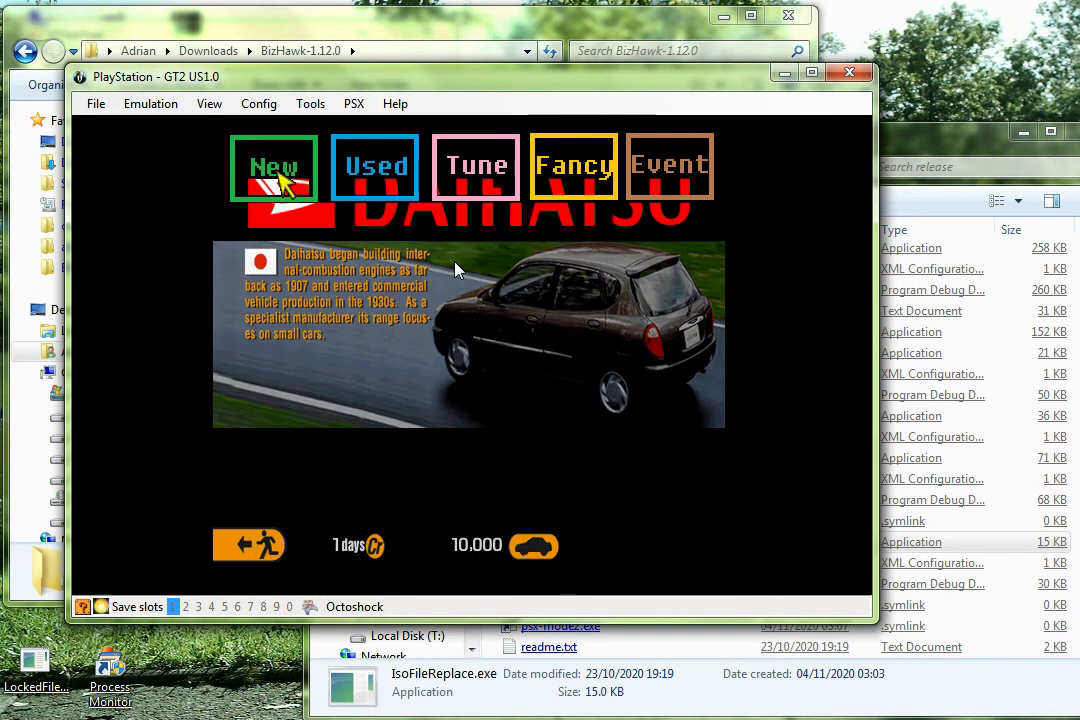
pyautogui.press('Right')
pyautogui.press('Right')
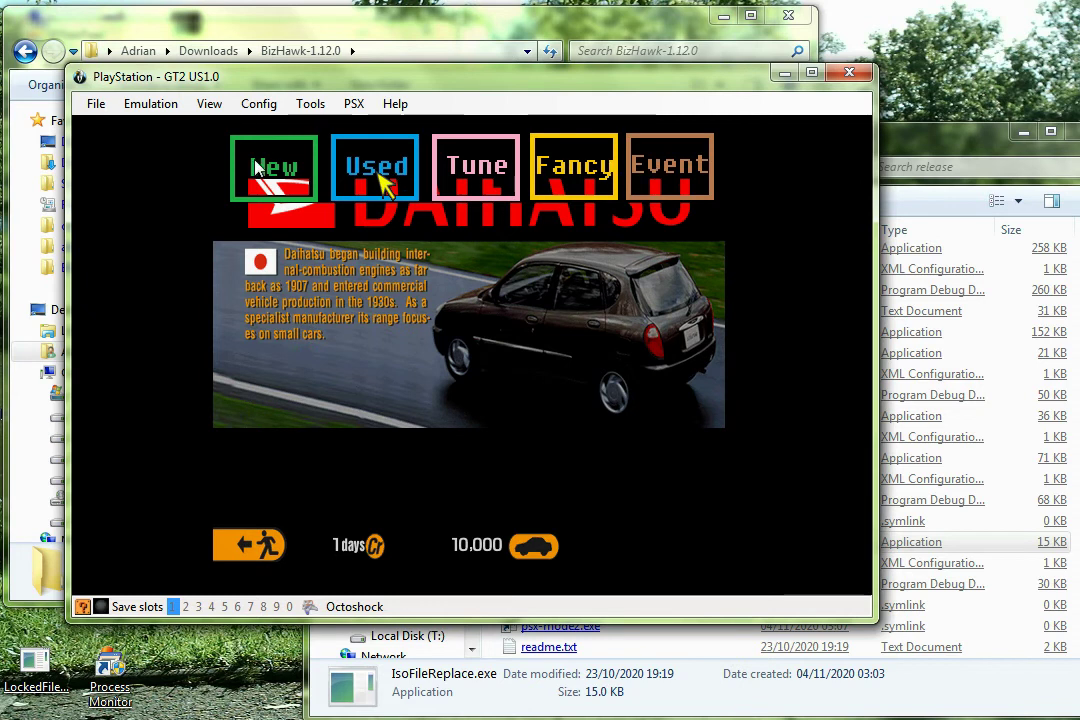
pyautogui.press('Left')
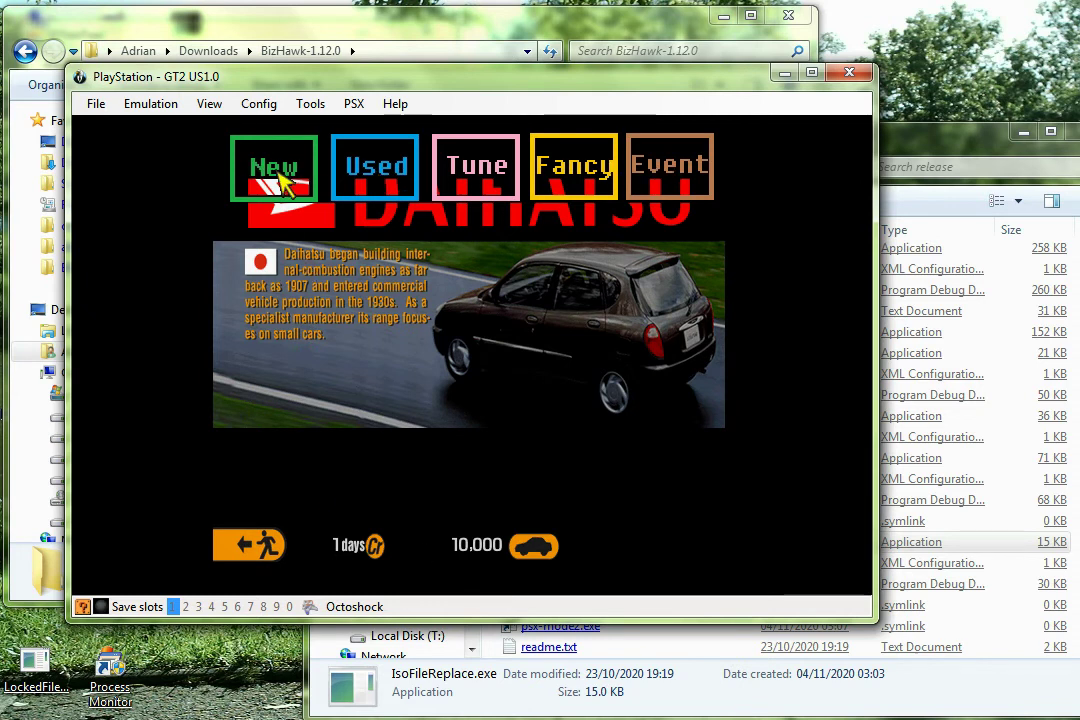
# Compare the New option with its layout box in GMCreator, then return to the game
pyautogui.hotkey('alt', 'Tab')
pyautogui.click(140, 183)
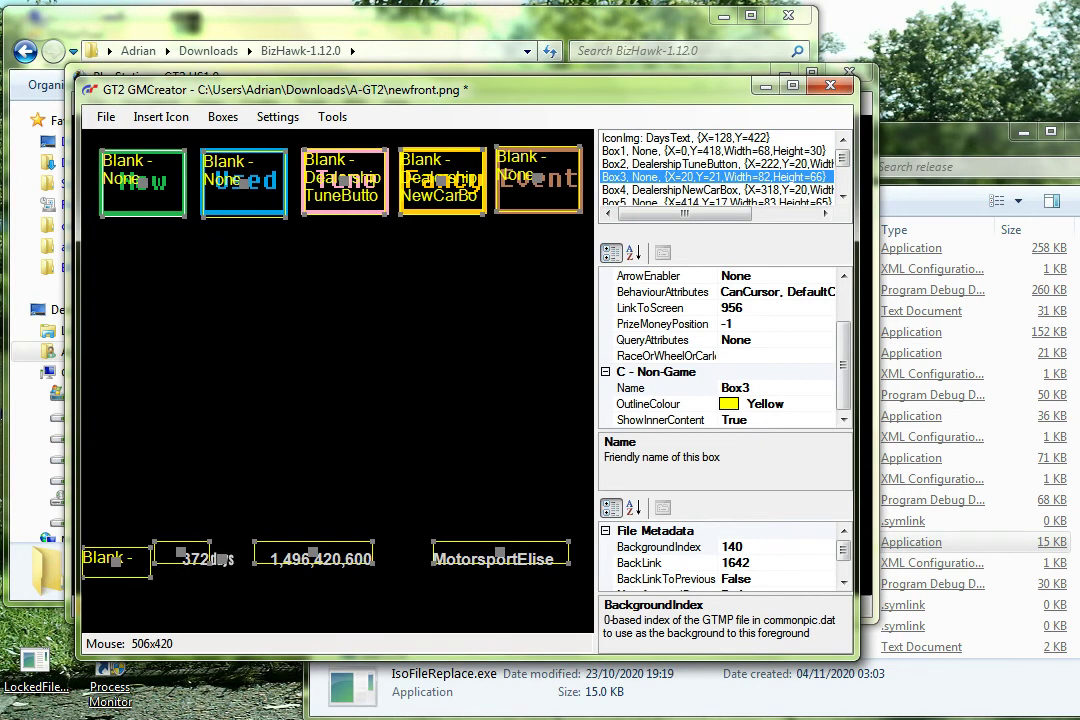
pyautogui.hotkey('alt', 'Tab')
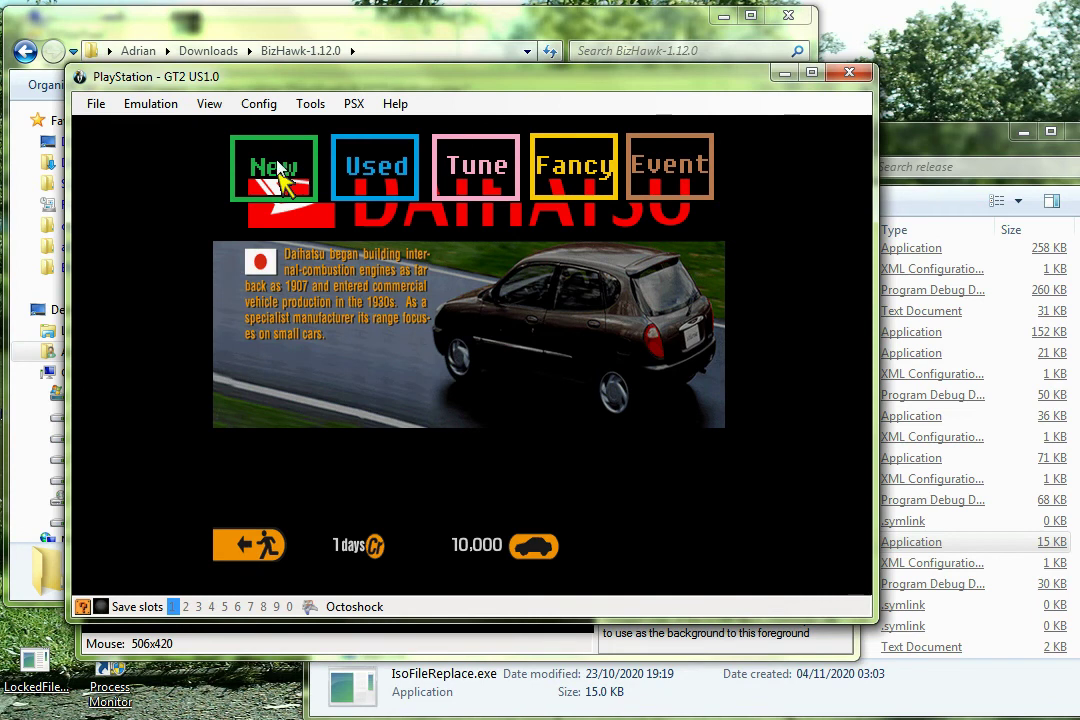
# Open the Daihatsu Event screen and return to the dealership menu
pyautogui.press('Down')
pyautogui.press('Up')
pyautogui.press('Right')
pyautogui.press('Right')
pyautogui.press('Right')
pyautogui.press('Right')
pyautogui.press('Left')
pyautogui.press('Right')
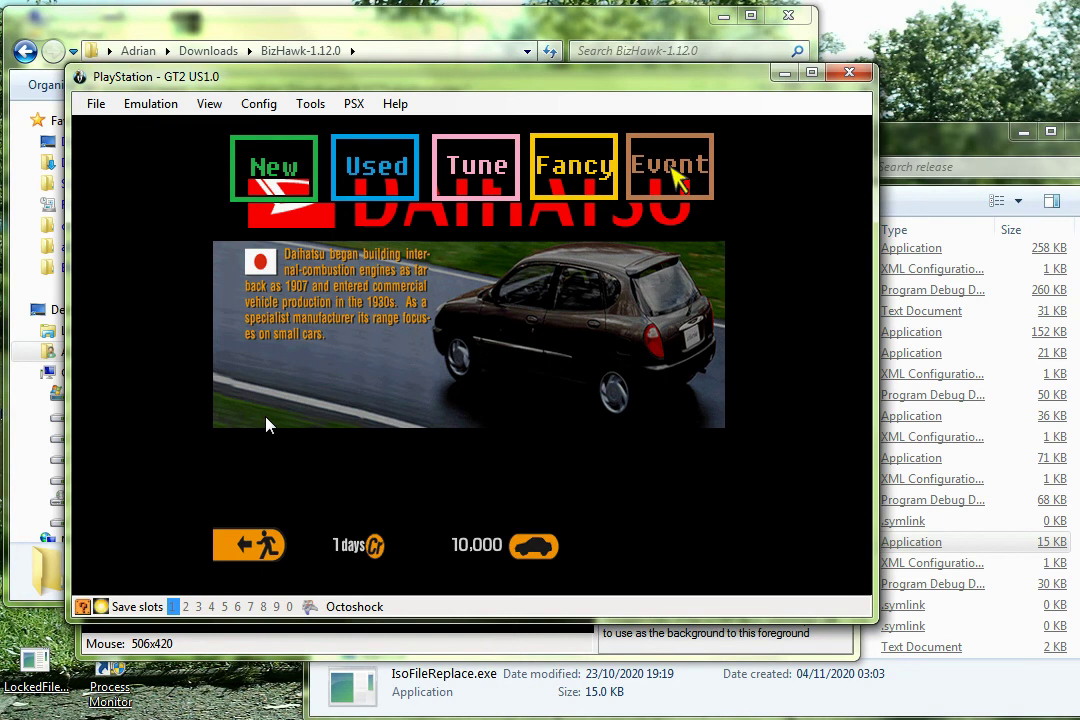
pyautogui.press('x')
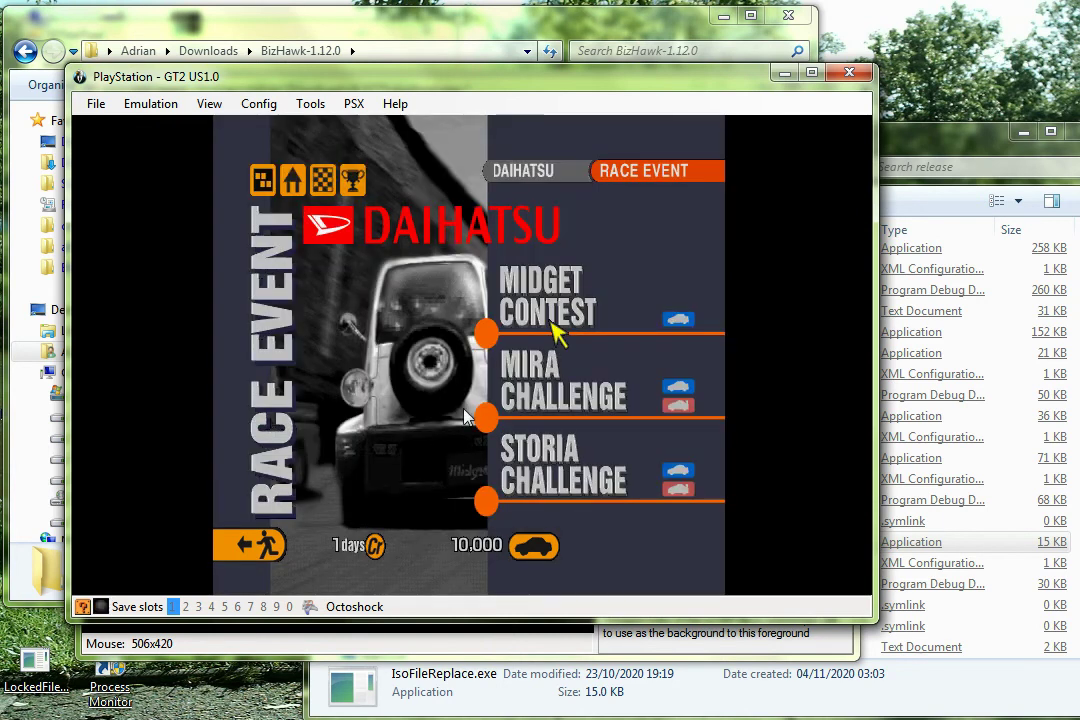
pyautogui.press('s')
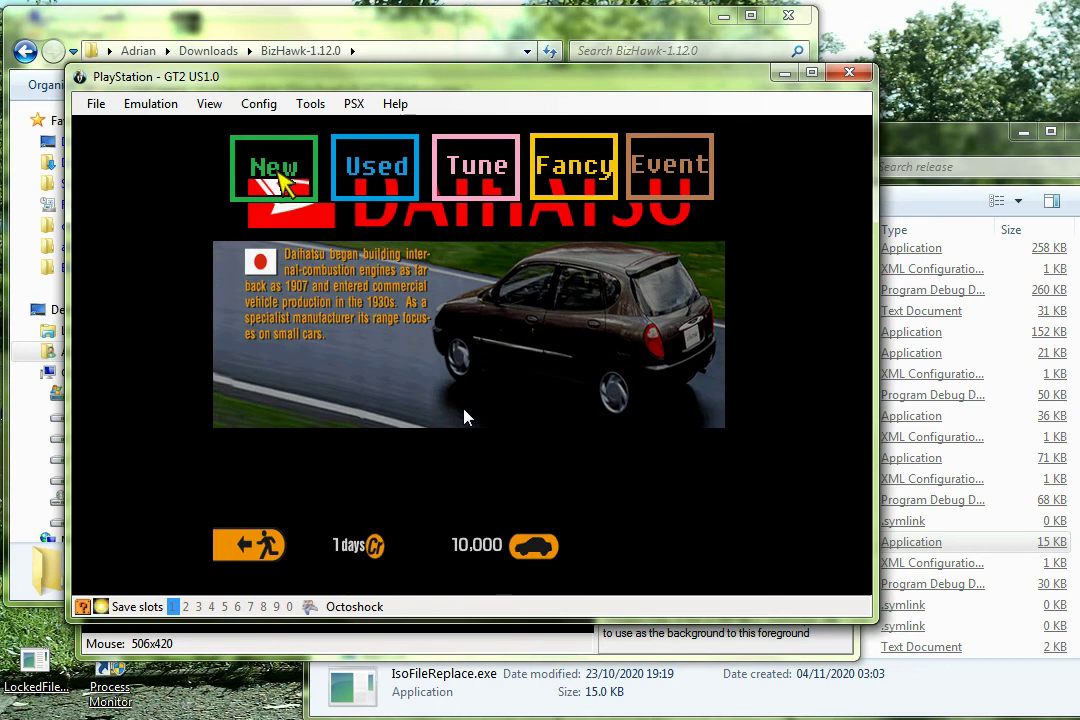
# Open and leave the Daihatsu New and Used car lineups
pyautogui.press('x')
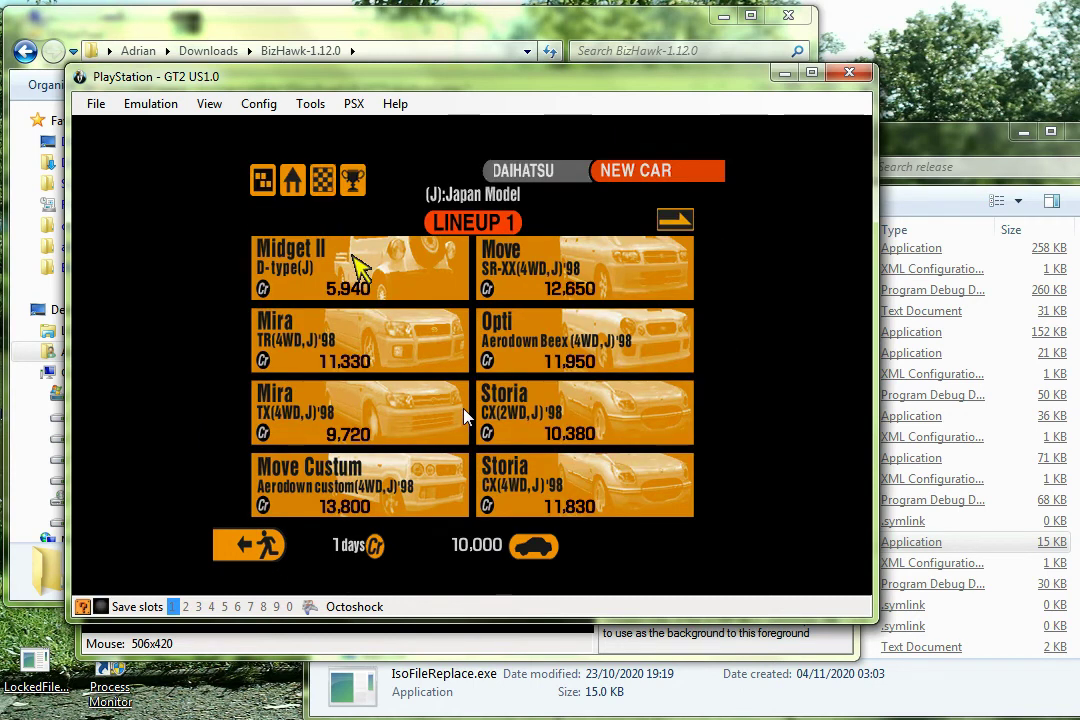
pyautogui.press('s')
pyautogui.press('Right')
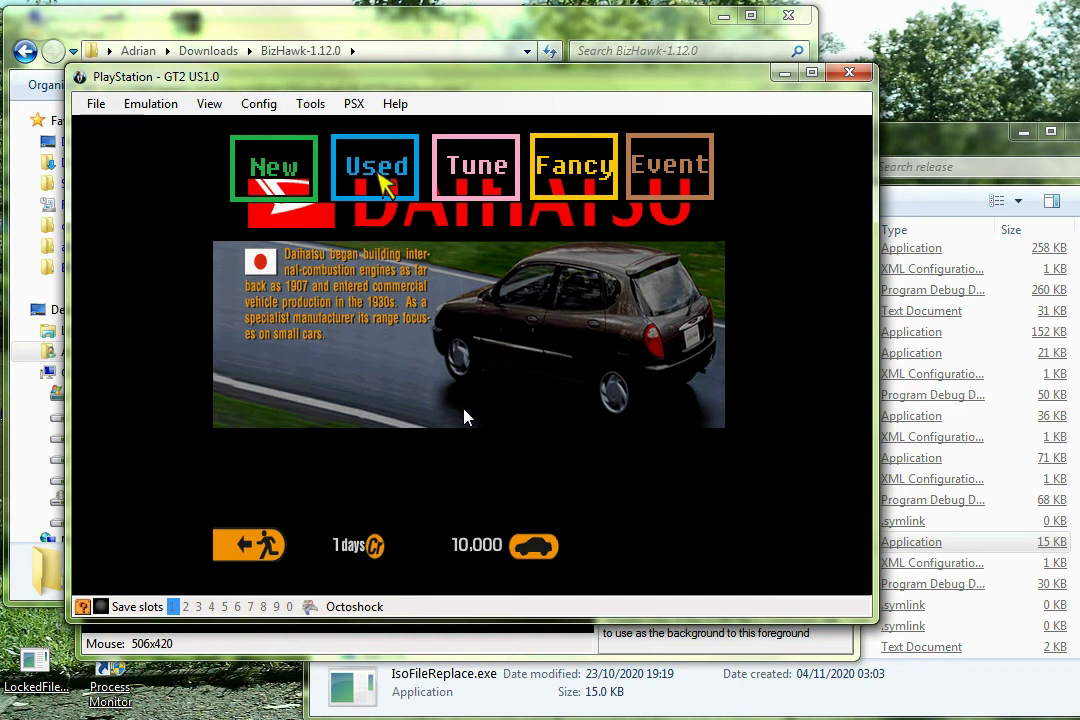
pyautogui.press('x')
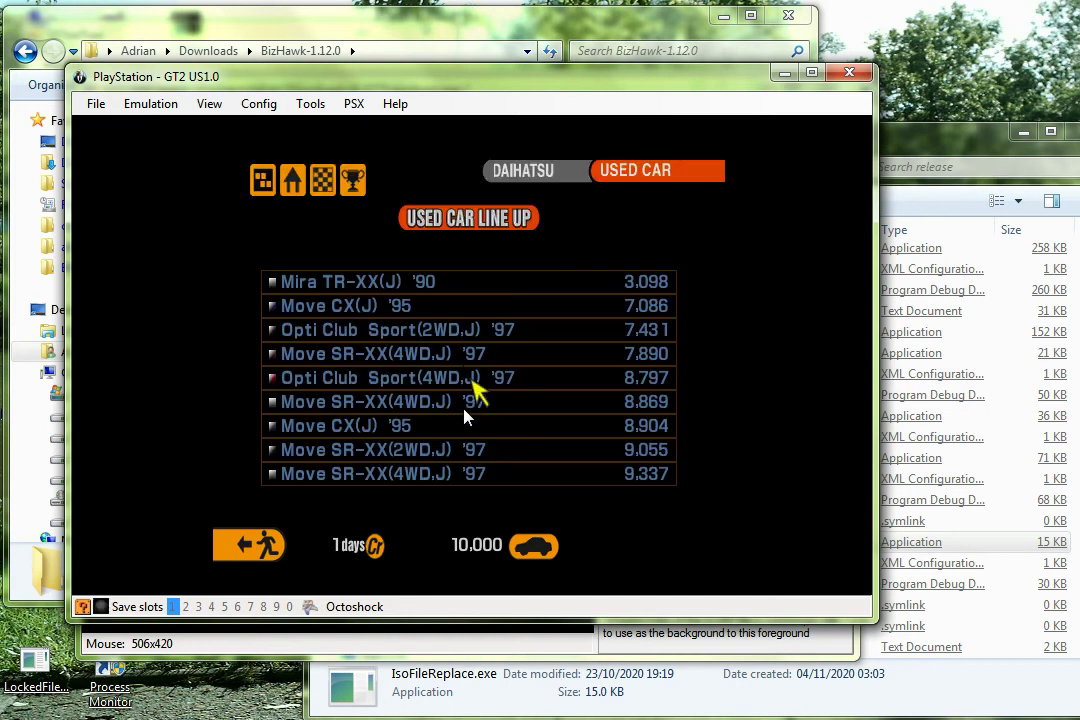
pyautogui.press('s')
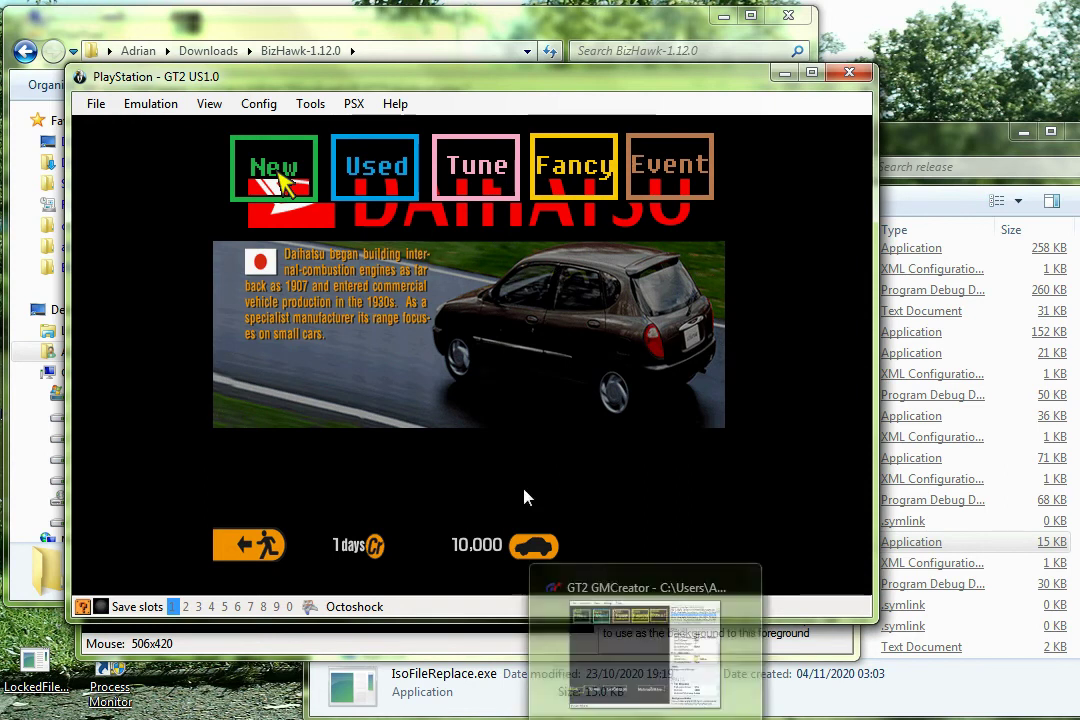
pyautogui.click(150, 103)
pyautogui.click(146, 122)
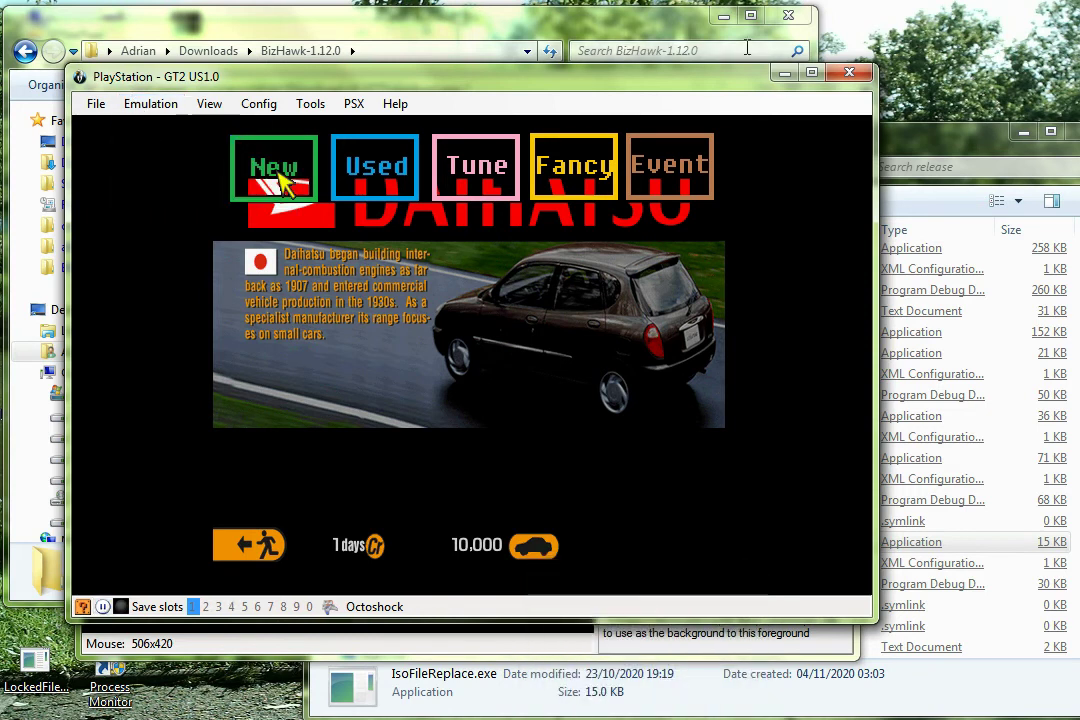
pyautogui.click(784, 73)
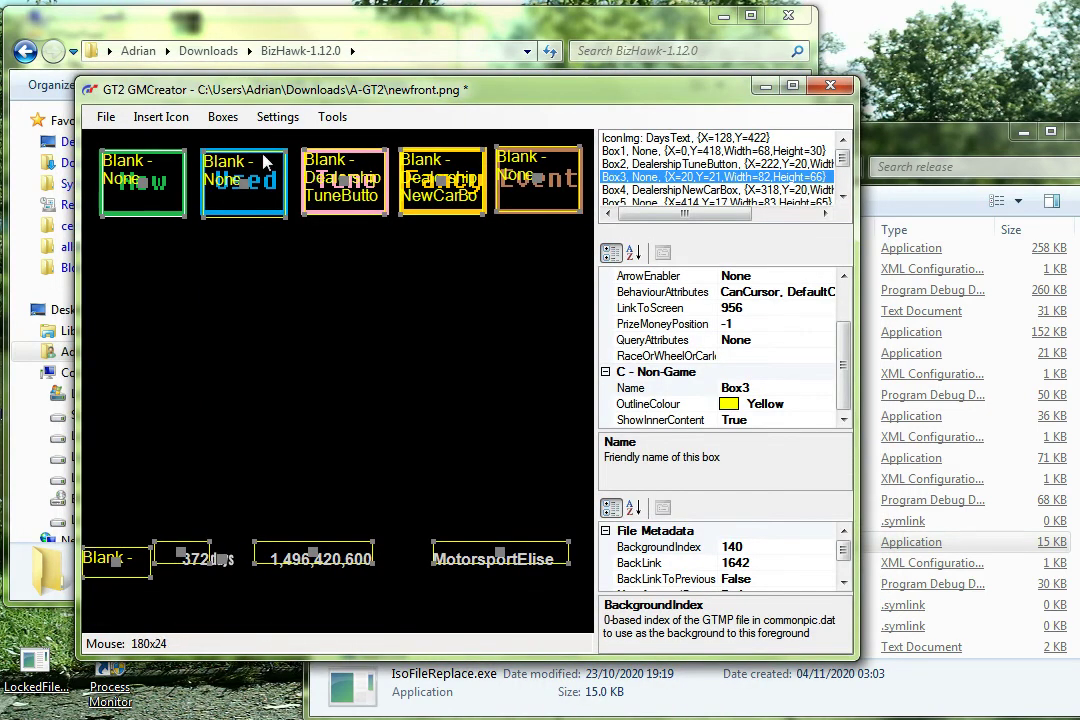
pyautogui.click(354, 119)
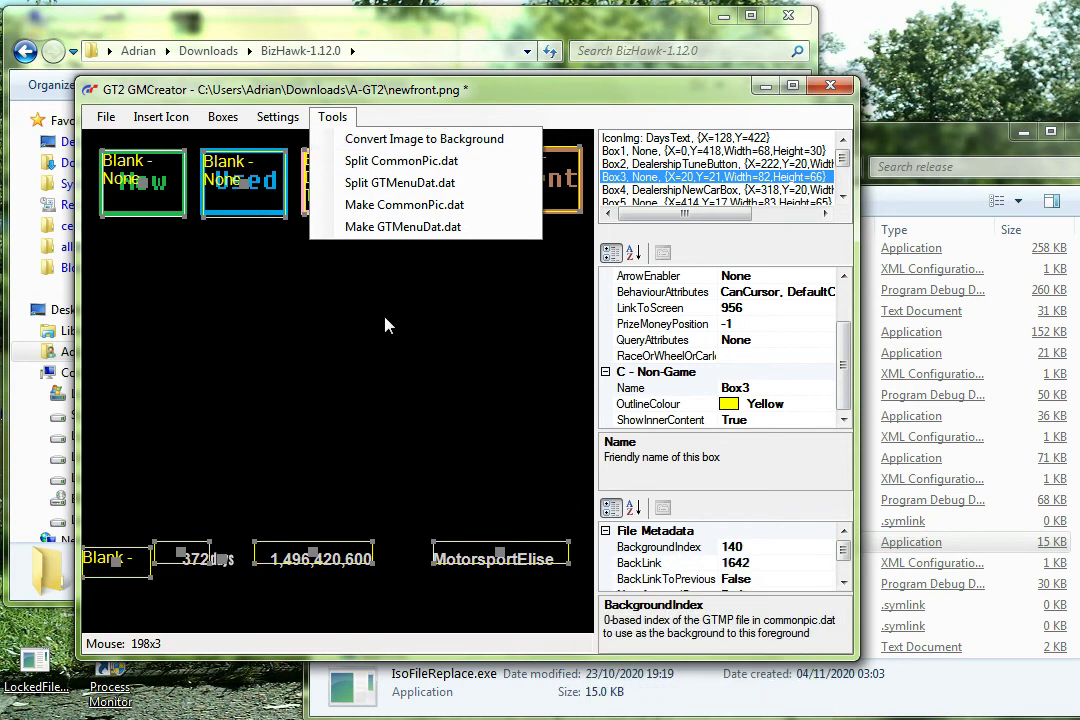
pyautogui.click(345, 118)
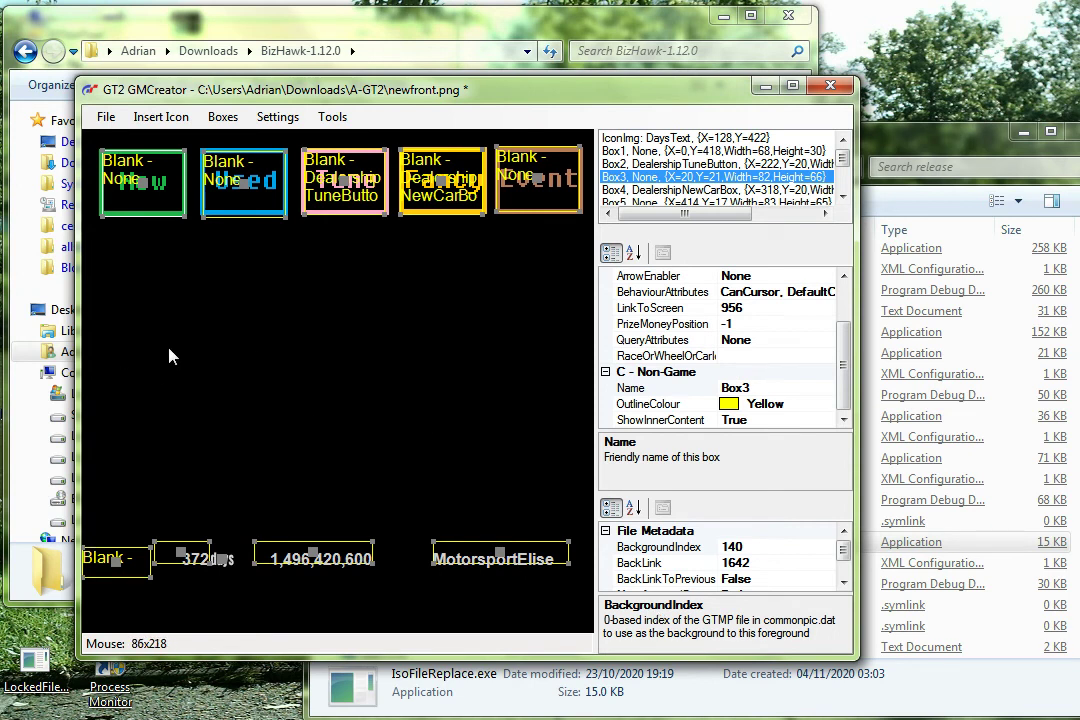
# Draw a new box in the lower middle of the screen and set its Contents to CarDisplay
pyautogui.moveTo(169, 349); pyautogui.dragTo(416, 493)
pyautogui.moveTo(294, 422); pyautogui.dragTo(321, 463)
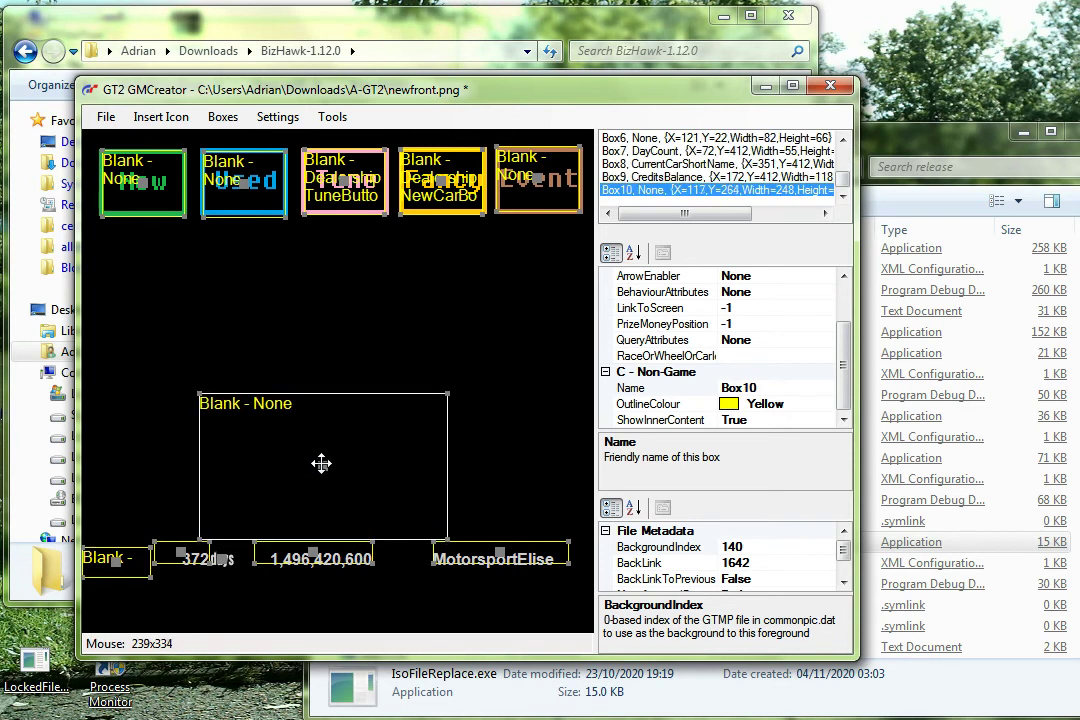
pyautogui.scroll(2, 812, 345)
pyautogui.click(829, 291)
pyautogui.click(825, 291)
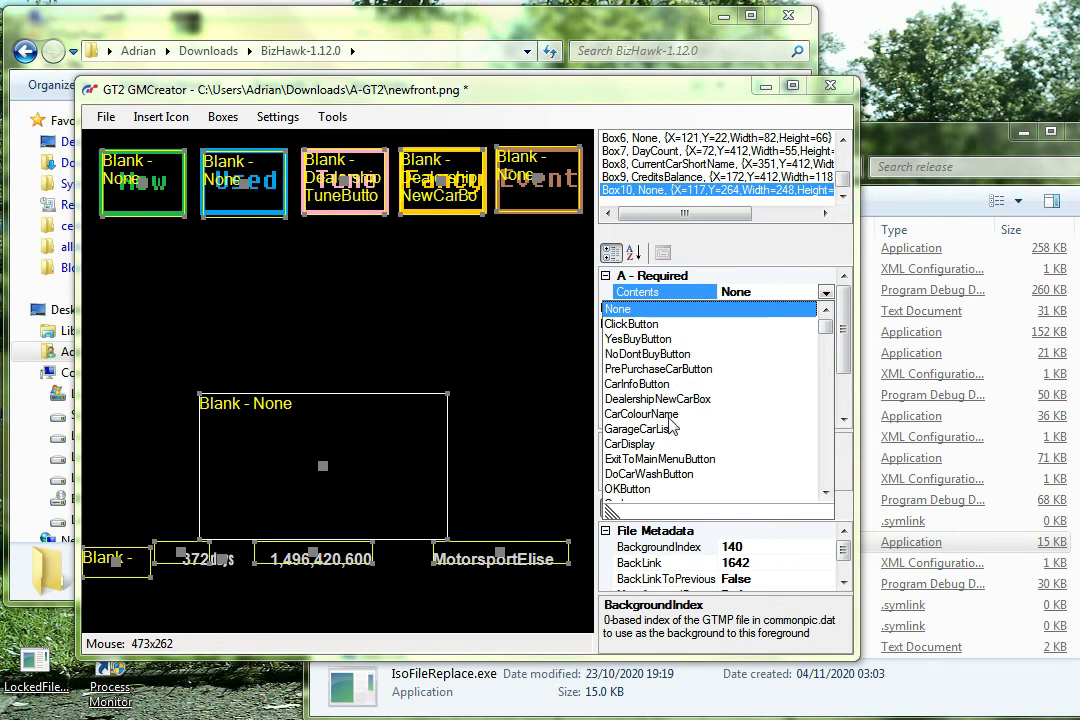
pyautogui.scroll(-1, 675, 455)
pyautogui.scroll(-1, 678, 462)
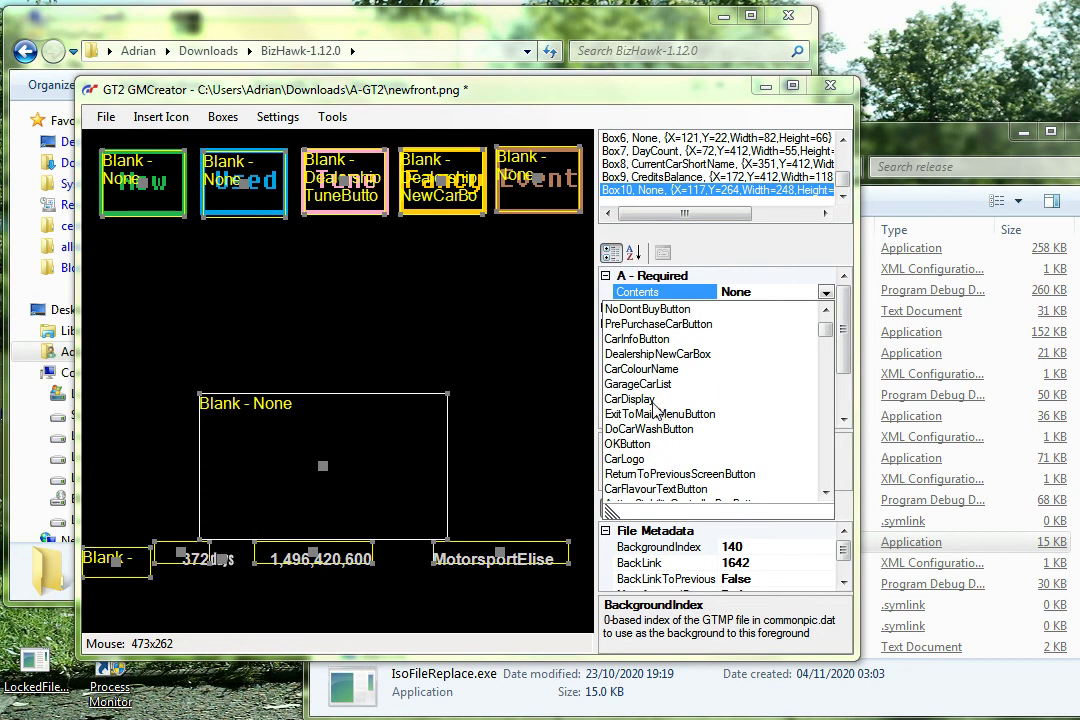
pyautogui.click(635, 400)
# Resize the car box to fit the car image, toggling Show Inner Content off and on
pyautogui.moveTo(319, 468); pyautogui.dragTo(322, 467)
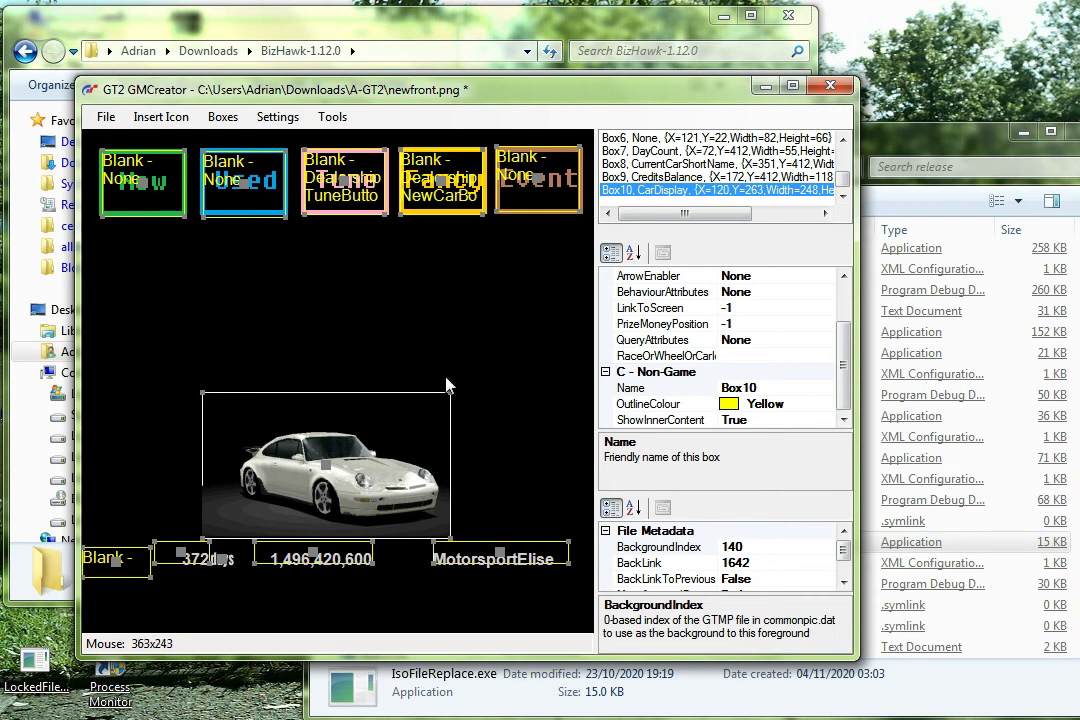
pyautogui.moveTo(449, 390); pyautogui.dragTo(415, 360)
pyautogui.moveTo(473, 412)
pyautogui.mouseDown()
pyautogui.moveTo(518, 342)
pyautogui.moveTo(369, 410)
pyautogui.moveTo(453, 413)
pyautogui.moveTo(457, 397)
pyautogui.mouseUp()
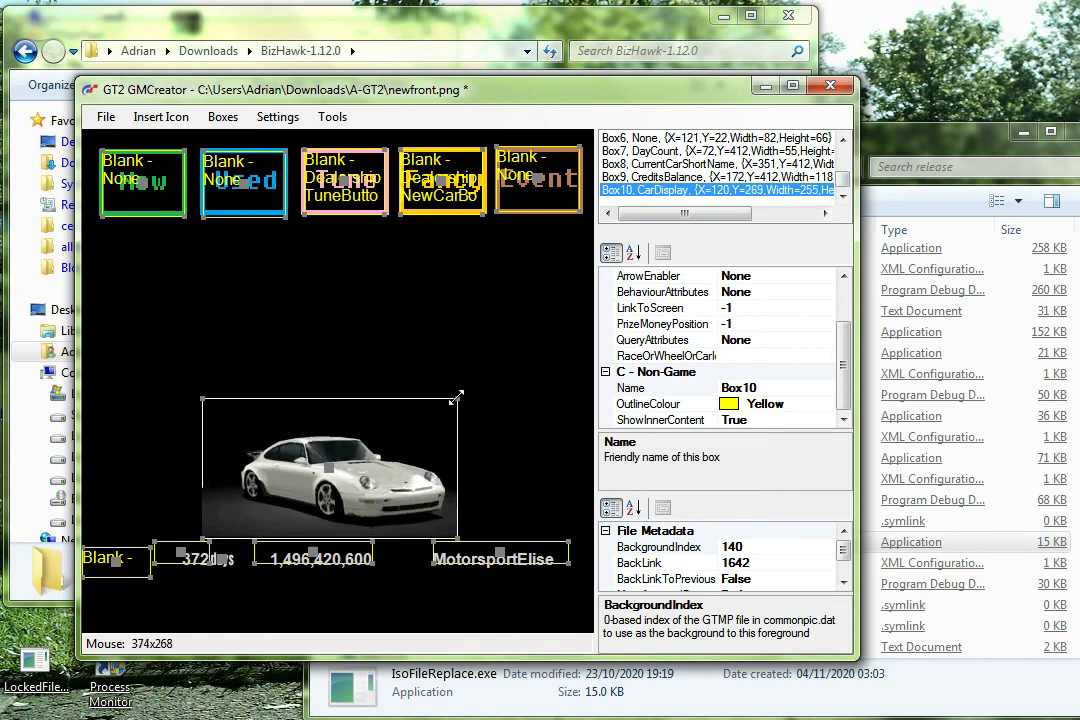
pyautogui.click(226, 117)
pyautogui.click(285, 161)
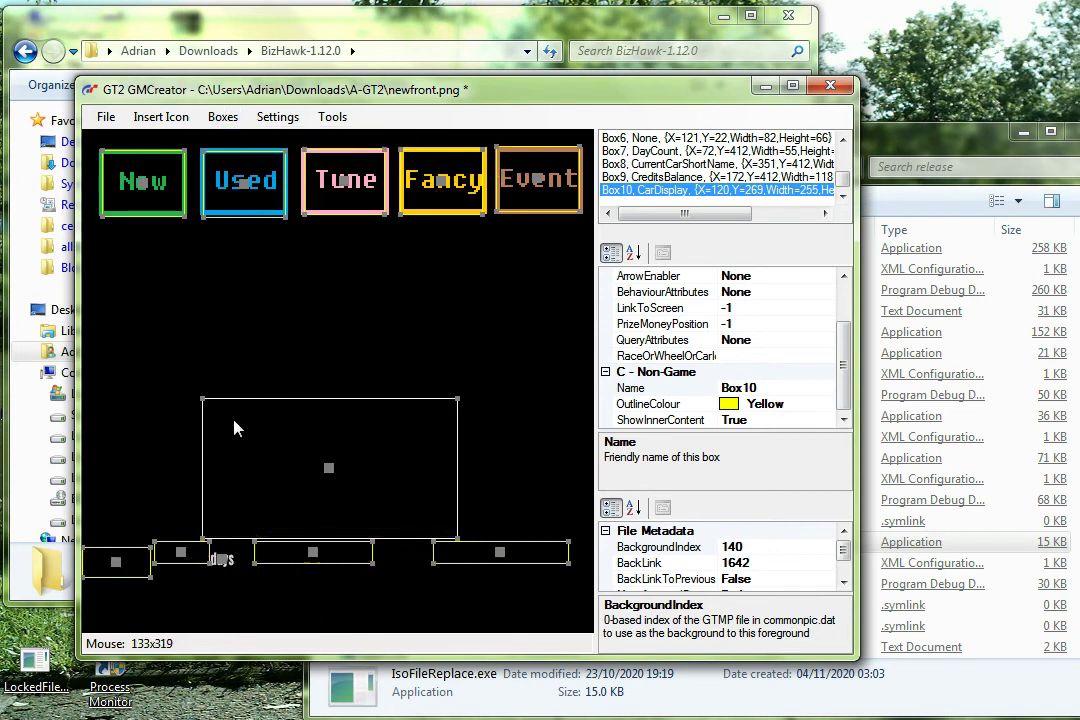
pyautogui.click(222, 117)
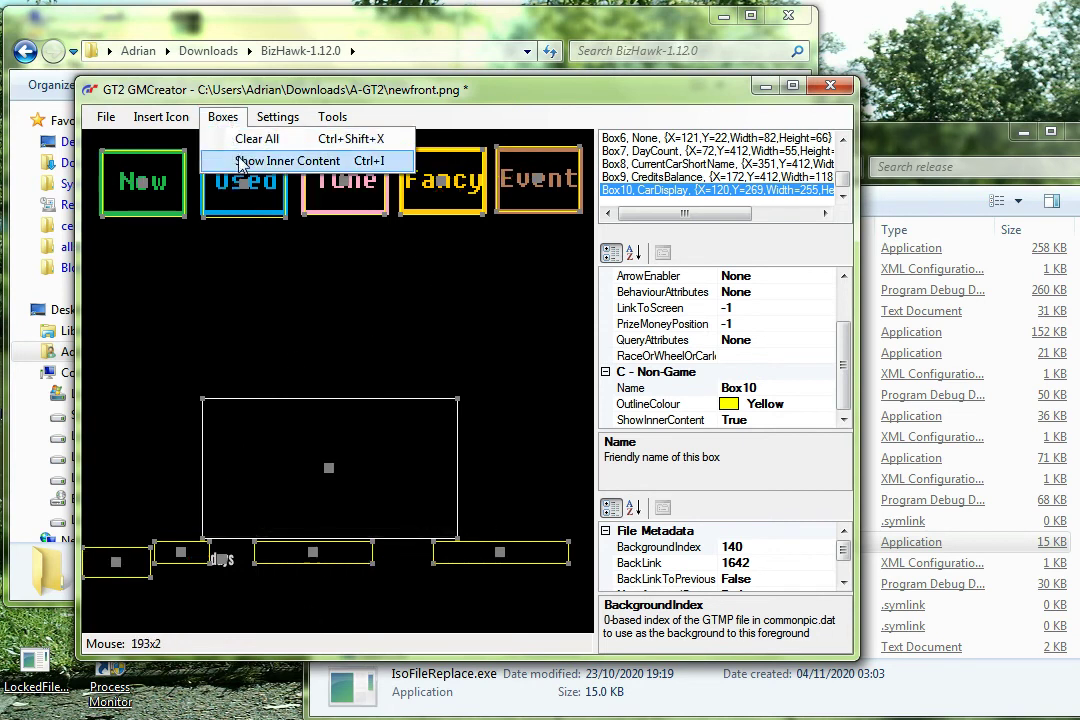
pyautogui.click(285, 161)
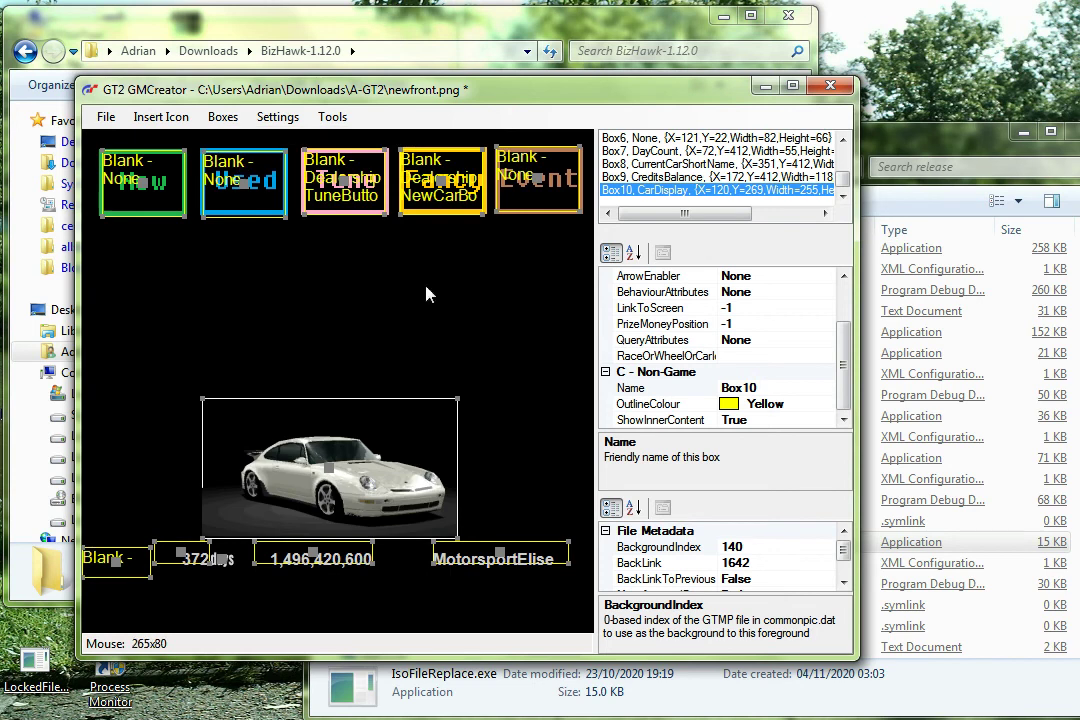
pyautogui.click(105, 117)
# Export the layout as 975.gm into A-GT2\GMFiles, overwriting the existing file
pyautogui.click(152, 287)
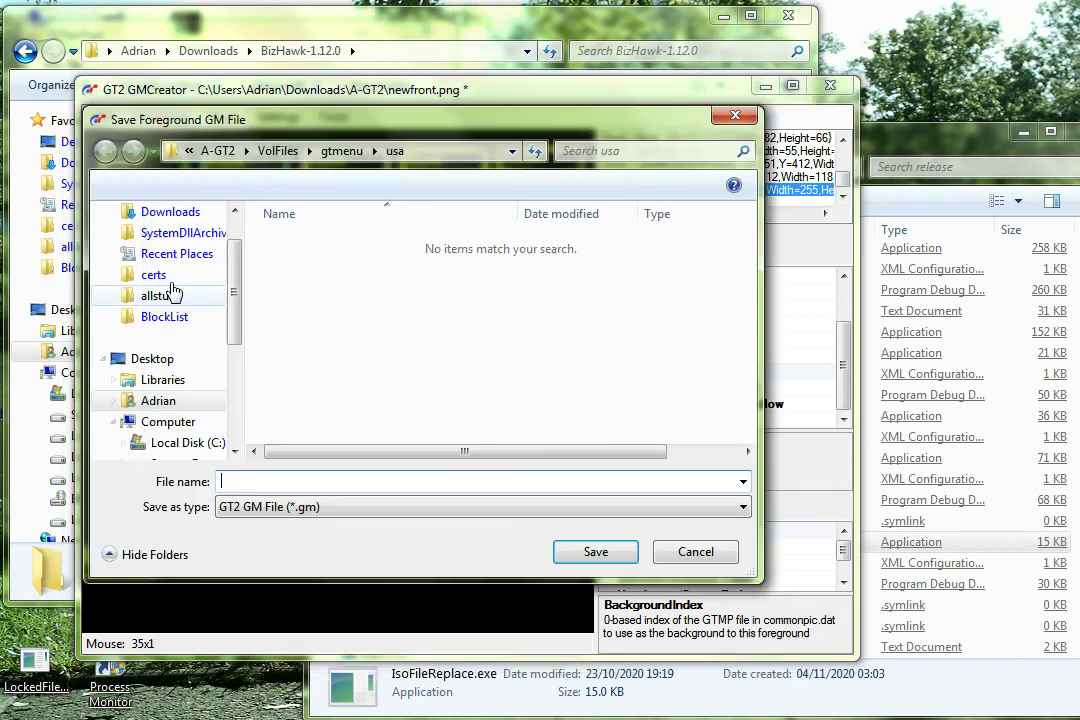
pyautogui.click(238, 362)
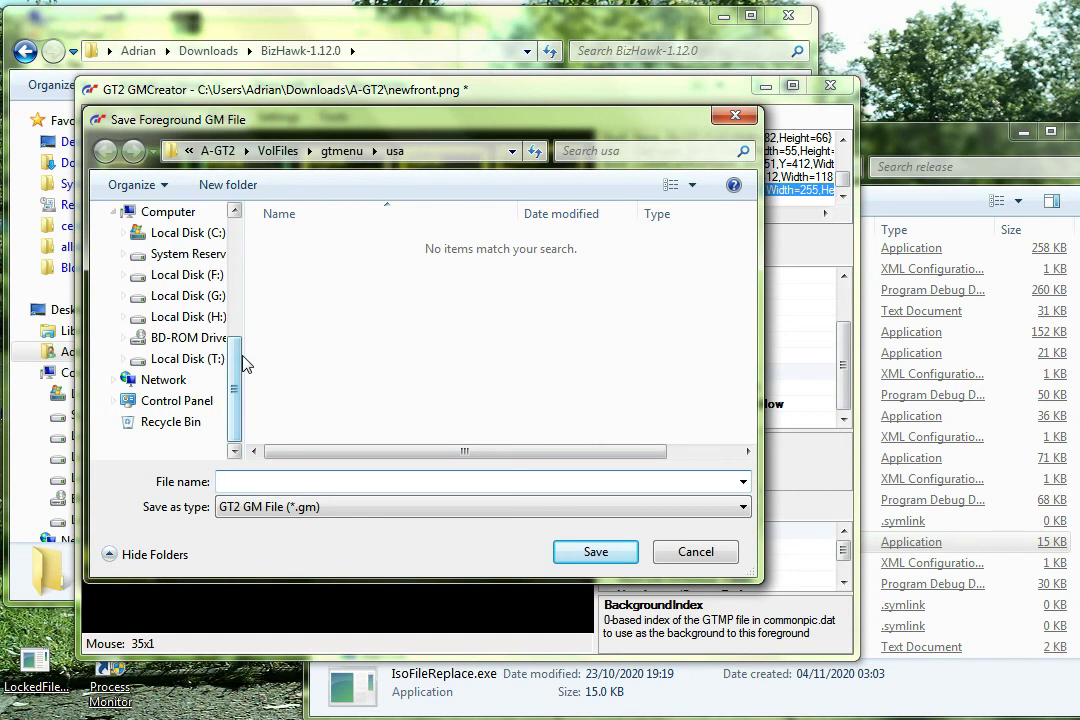
pyautogui.click(249, 150)
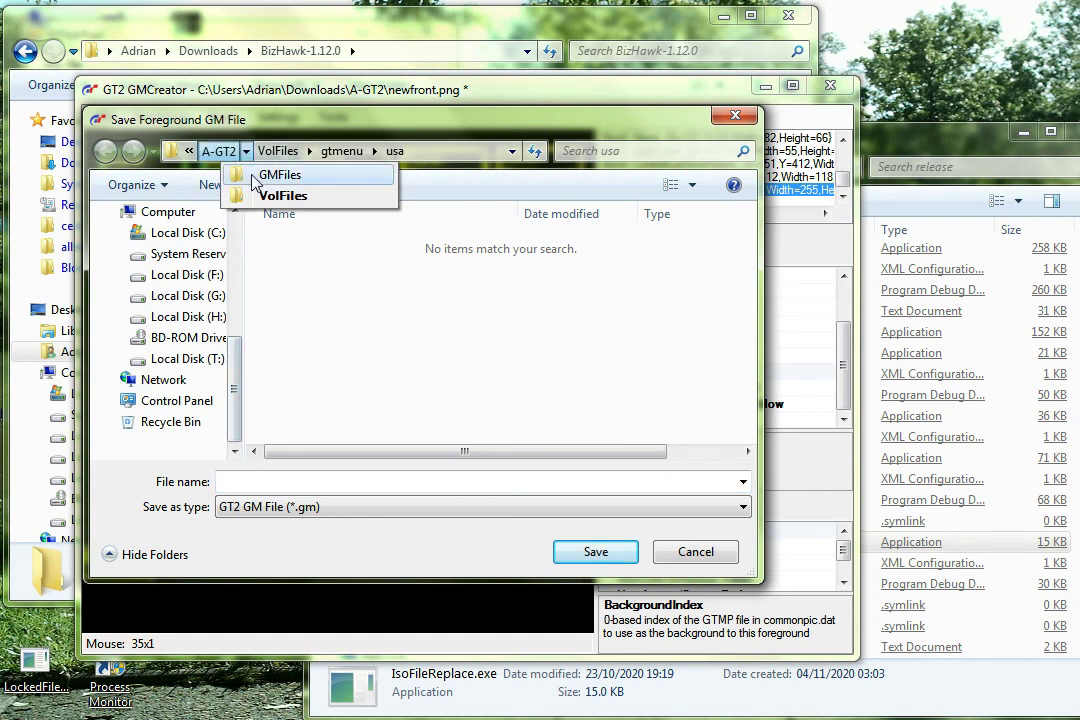
pyautogui.click(265, 173)
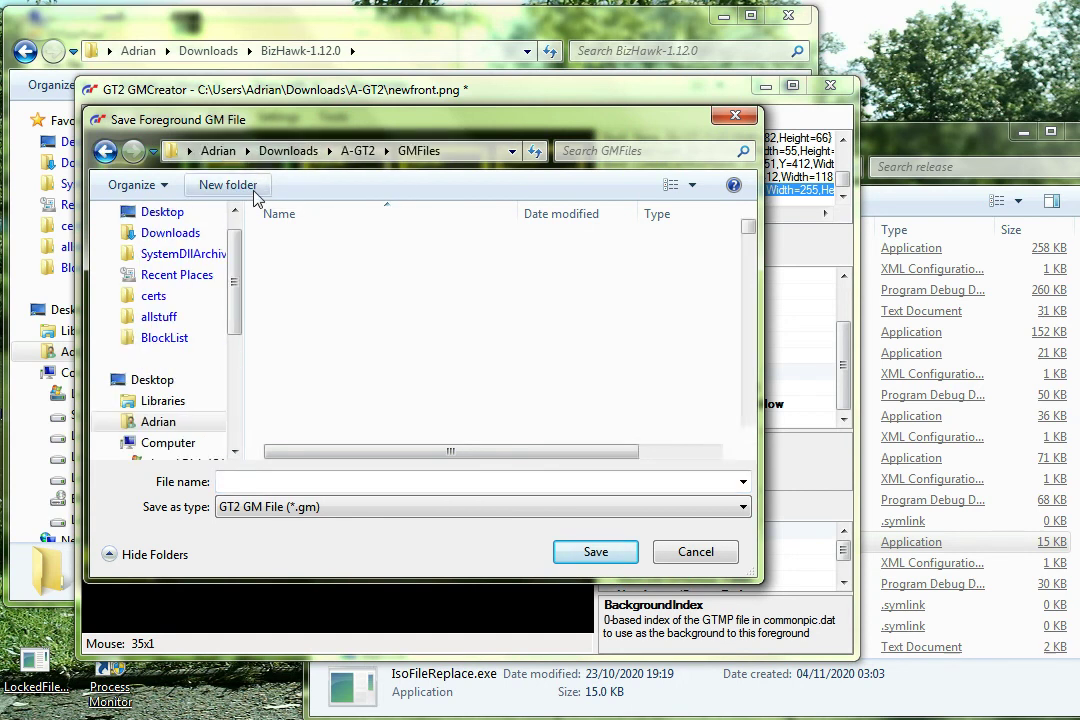
pyautogui.click(300, 481)
pyautogui.write('975.gm')
pyautogui.press('Return')
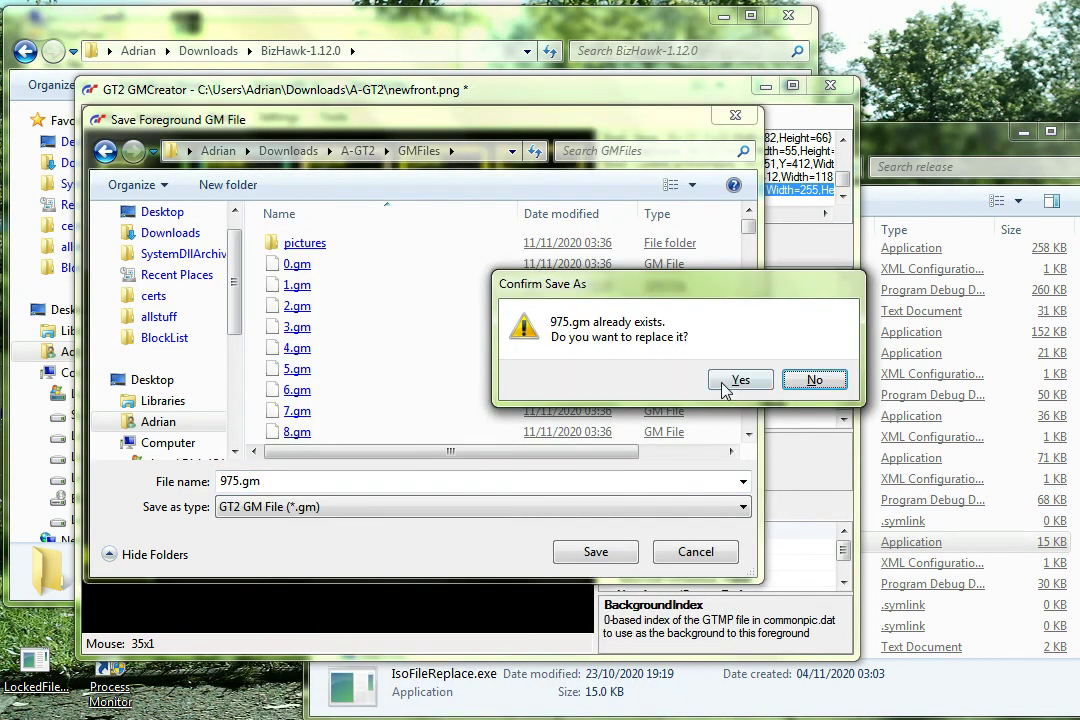
pyautogui.click(726, 386)
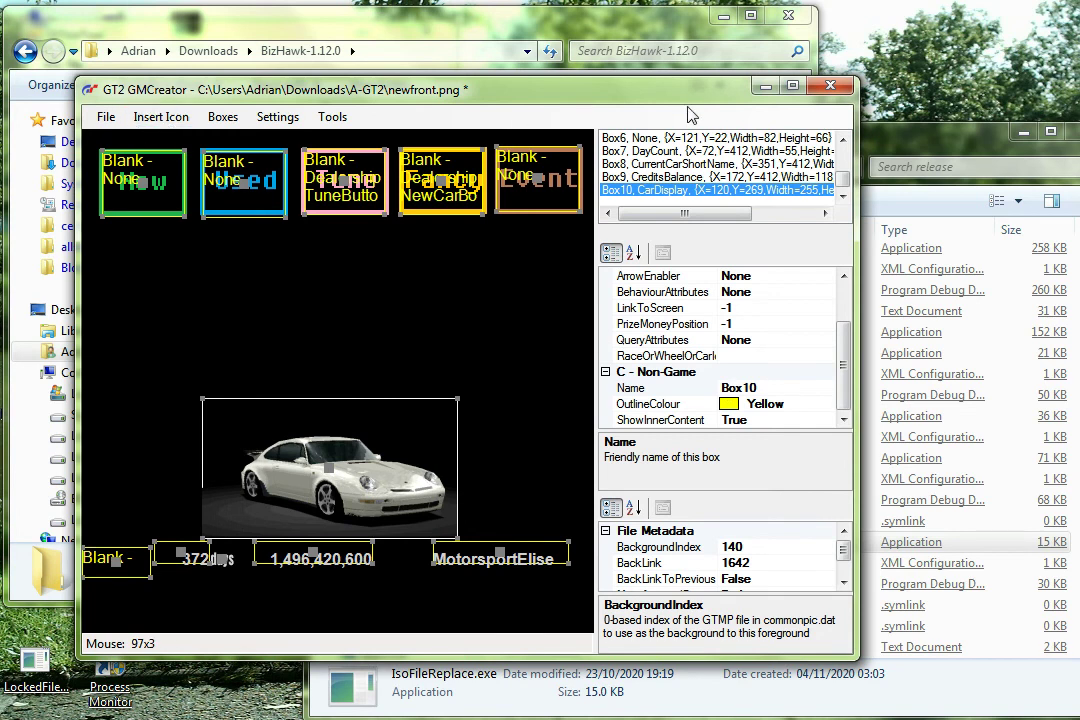
# Start the GTMenuDat.dat build with A-GT2\GMFiles as the source folder
pyautogui.click(338, 117)
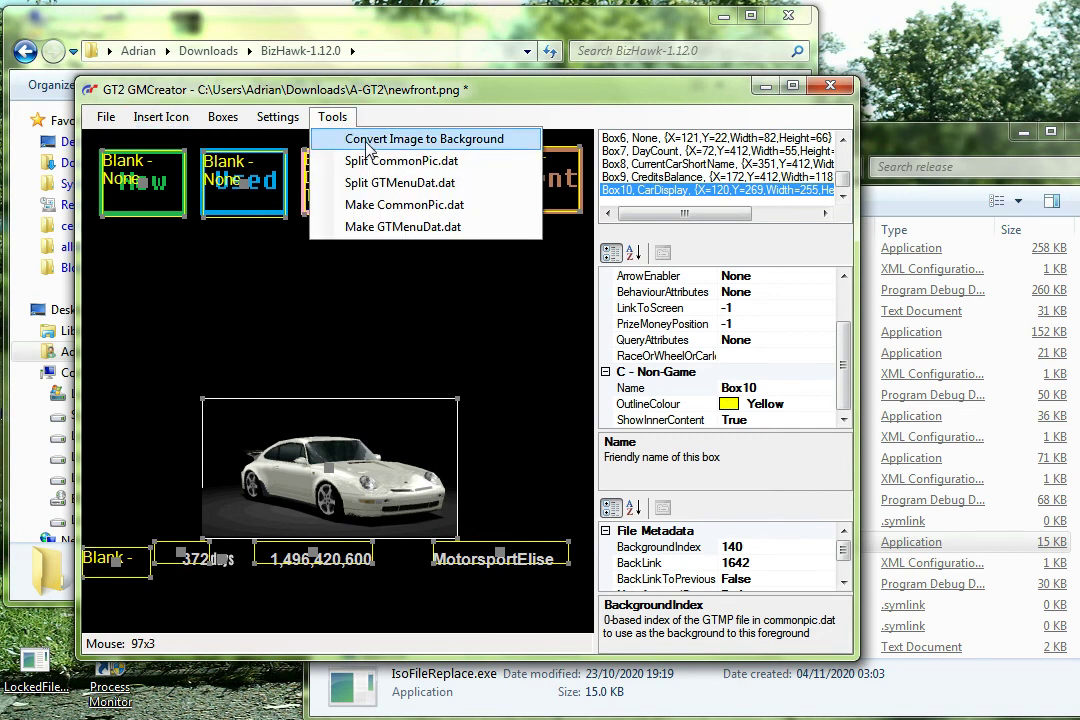
pyautogui.click(405, 227)
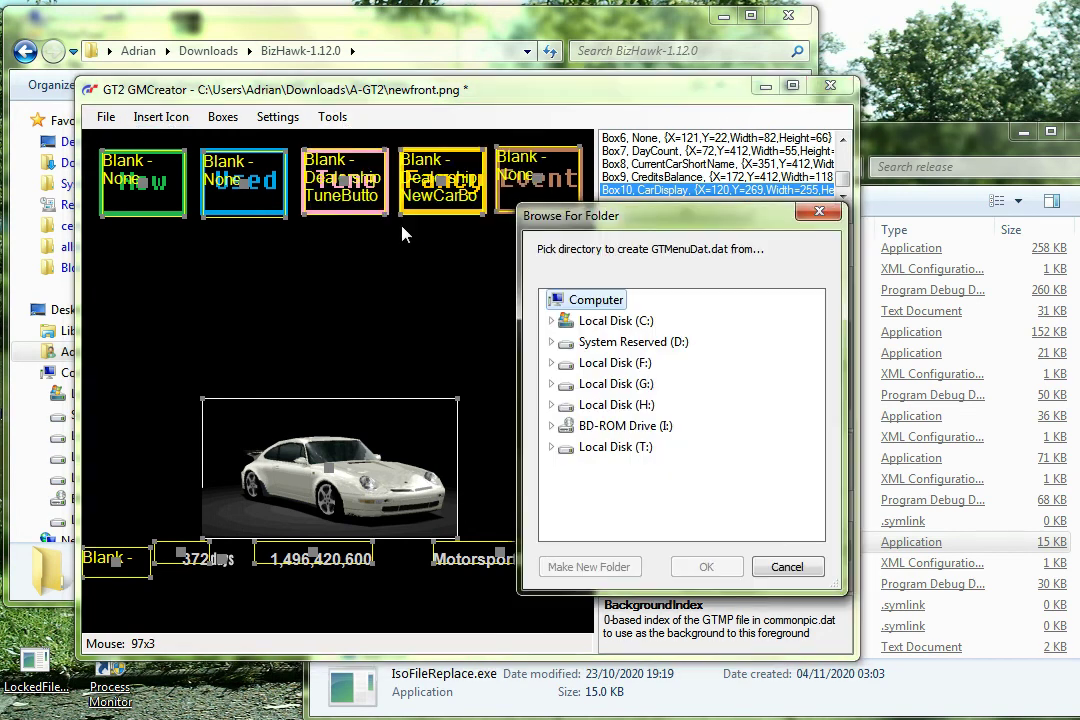
pyautogui.click(554, 322)
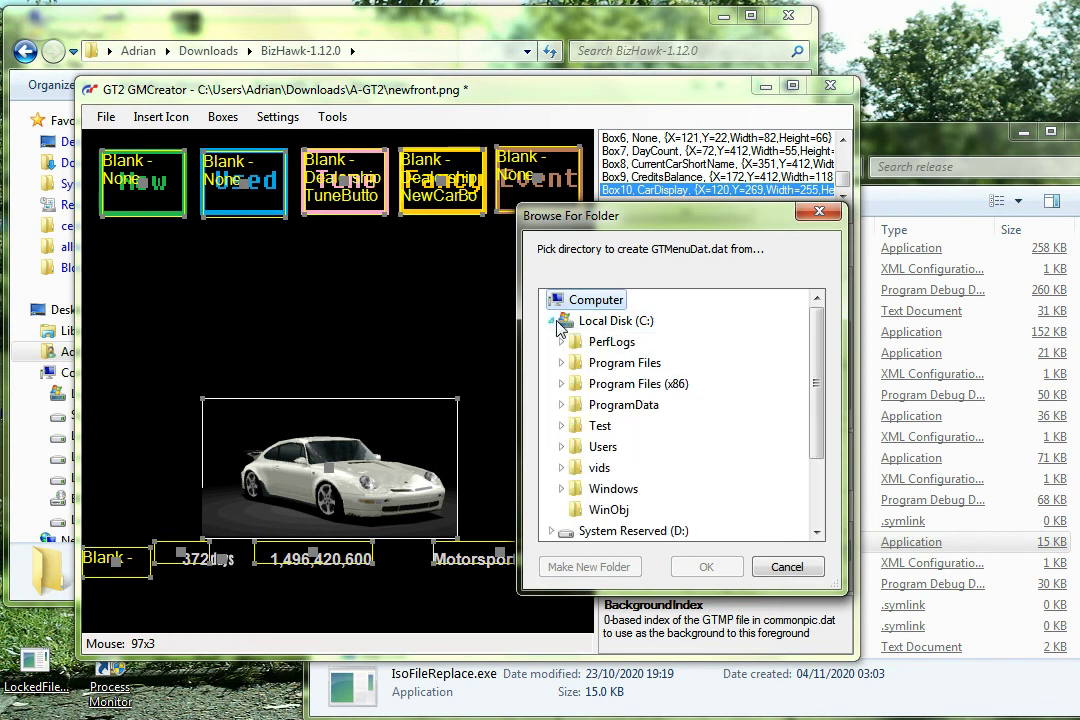
pyautogui.click(563, 446)
pyautogui.click(568, 447)
pyautogui.click(581, 425)
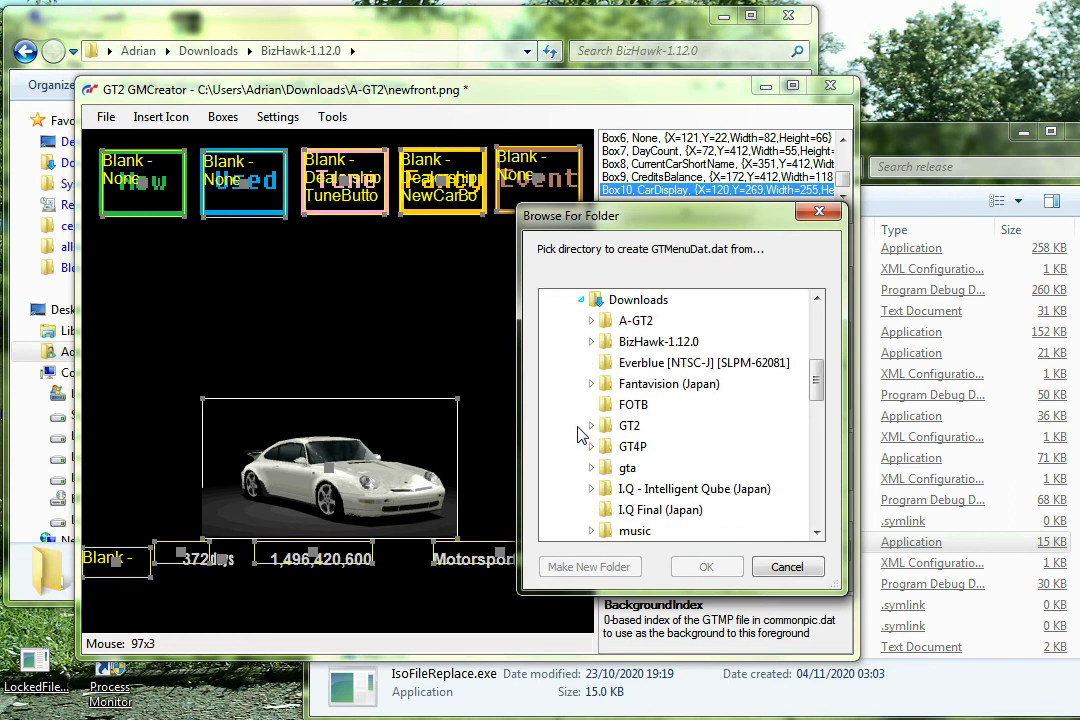
pyautogui.click(591, 320)
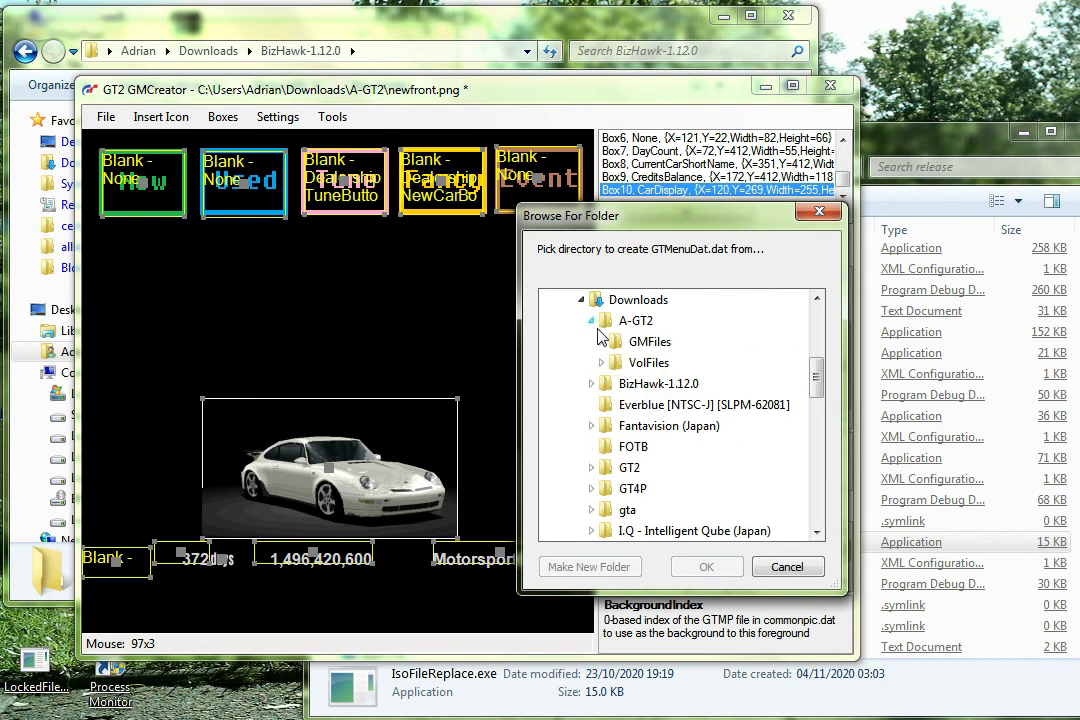
pyautogui.click(601, 341)
pyautogui.click(648, 341)
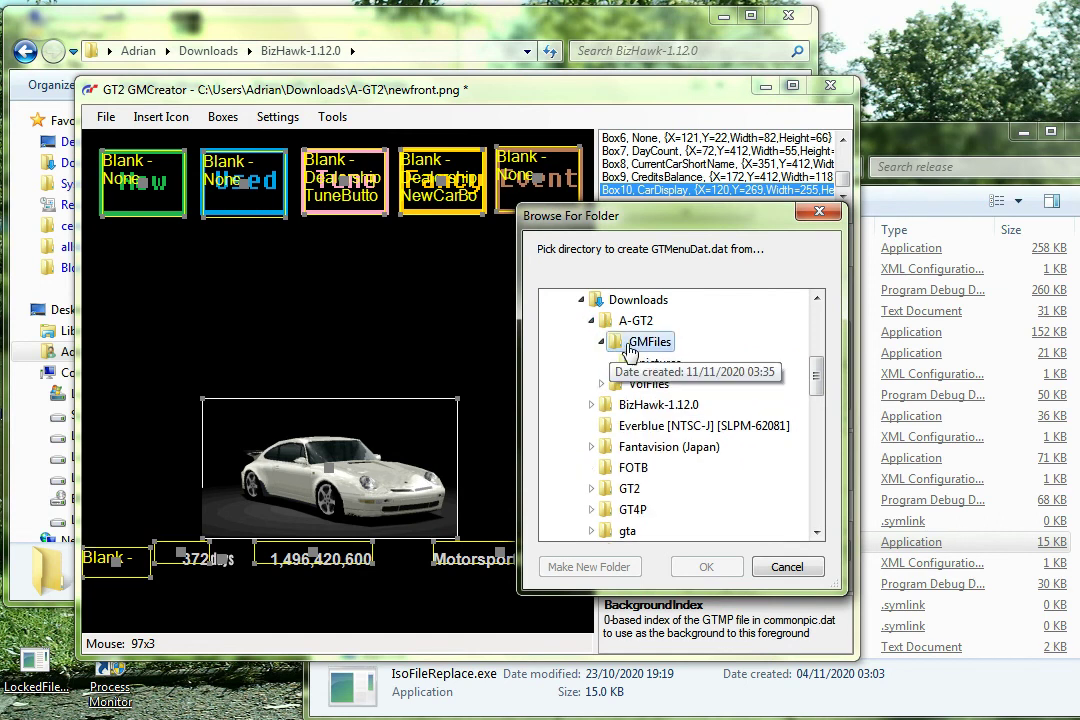
pyautogui.click(705, 568)
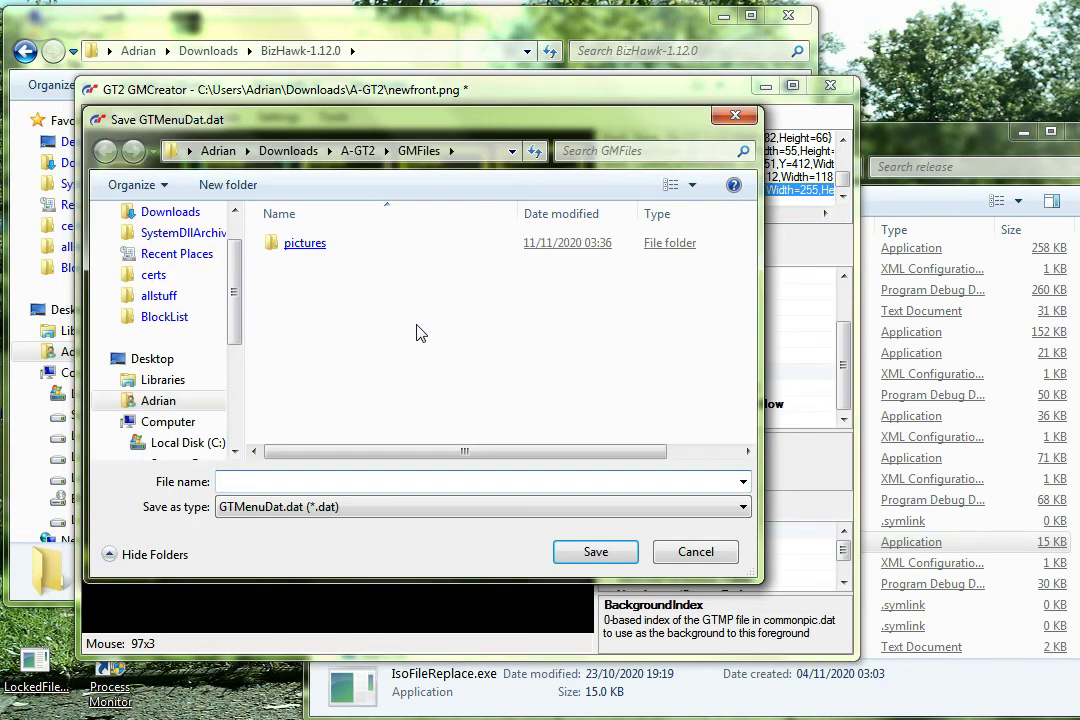
# Save the build over gtmenudat.dat in VolFiles\gtmenu\usa, confirming the replacement
pyautogui.click(357, 151)
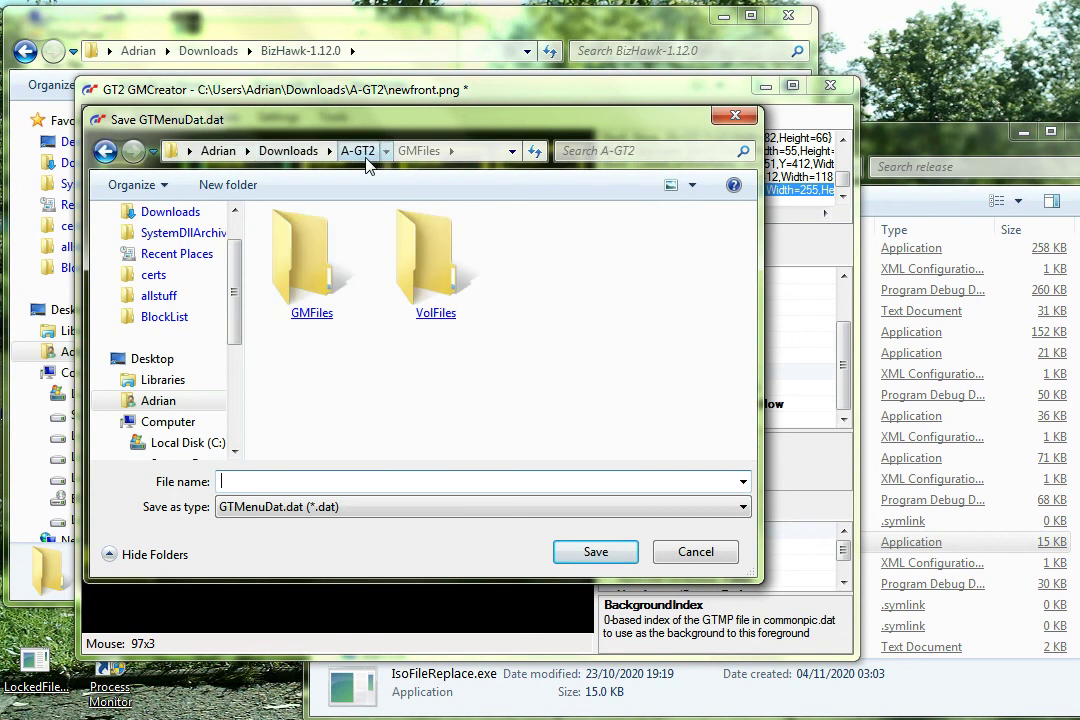
pyautogui.click(440, 507)
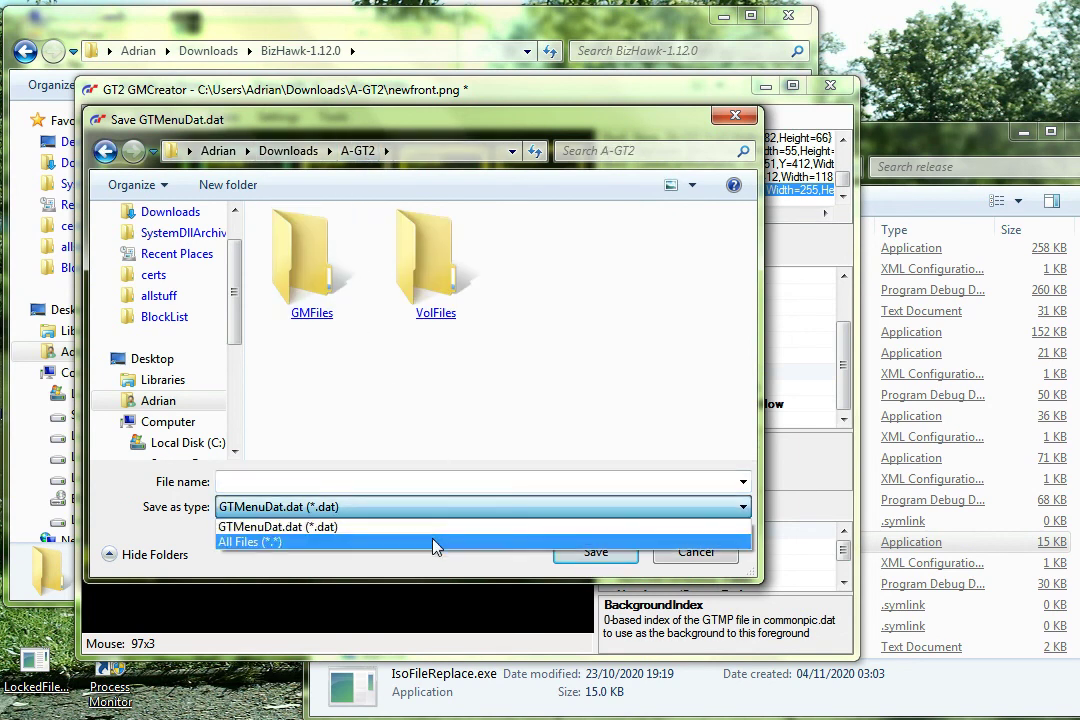
pyautogui.click(436, 542)
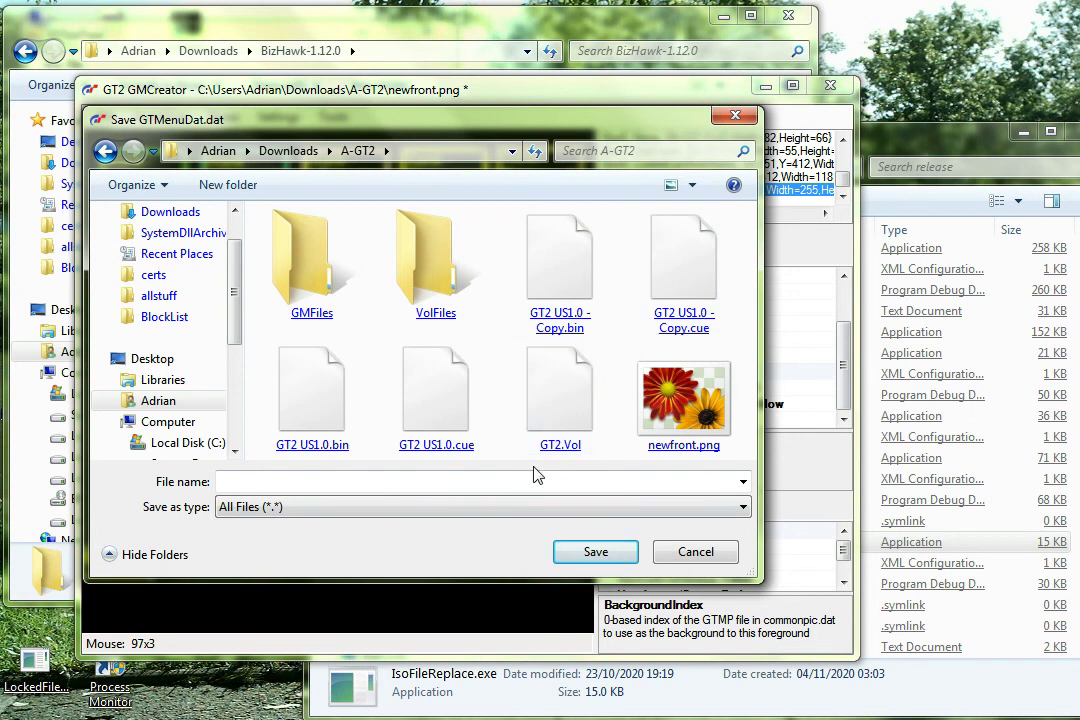
pyautogui.doubleClick(418, 298)
pyautogui.scroll(-4, 330, 360)
pyautogui.scroll(1, 325, 360)
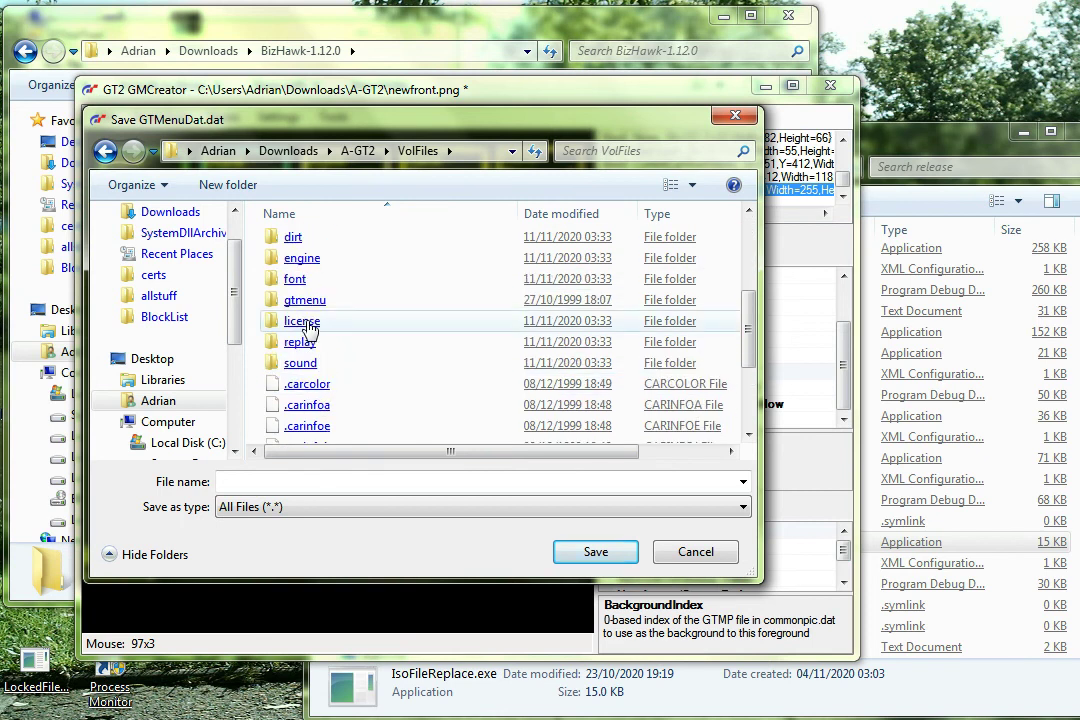
pyautogui.click(320, 303)
pyautogui.doubleClick(318, 303)
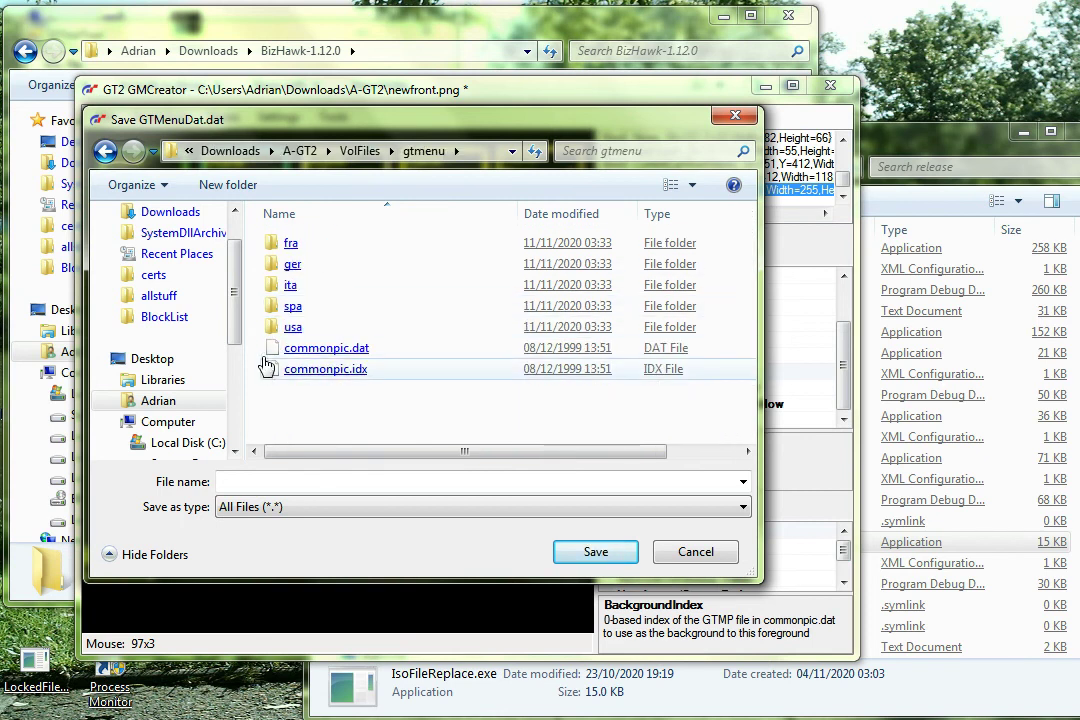
pyautogui.doubleClick(285, 328)
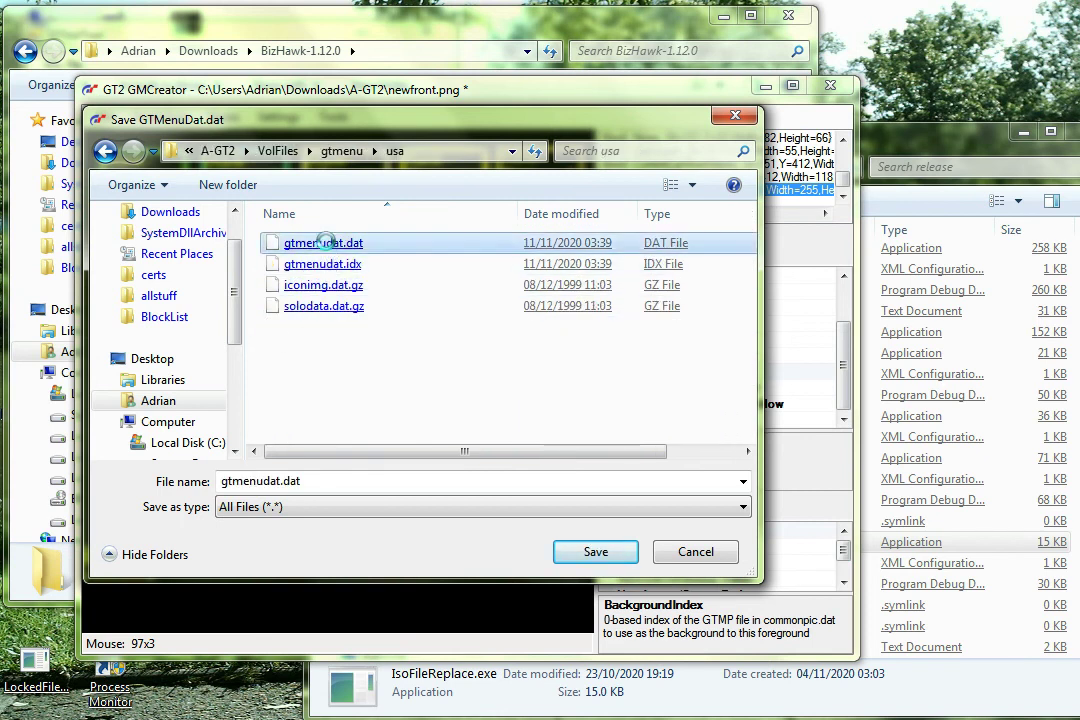
pyautogui.doubleClick(323, 244)
pyautogui.click(742, 378)
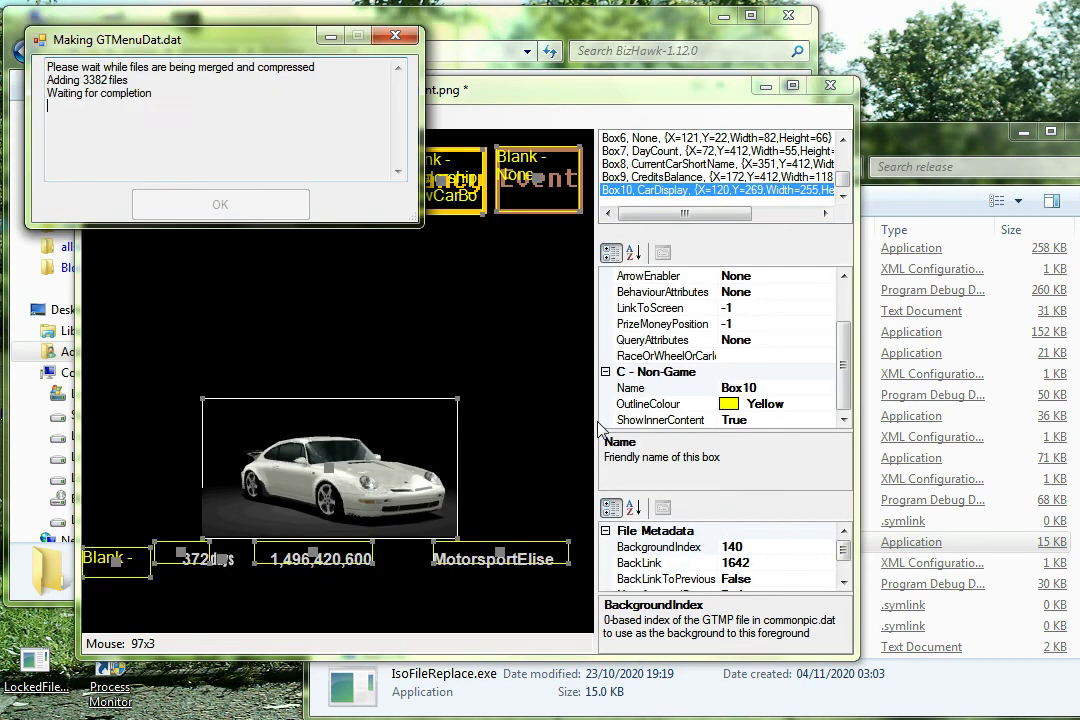
# Rebuild GT2.Vol from the VolFiles folder in GTVolTool
pyautogui.click(220, 205)
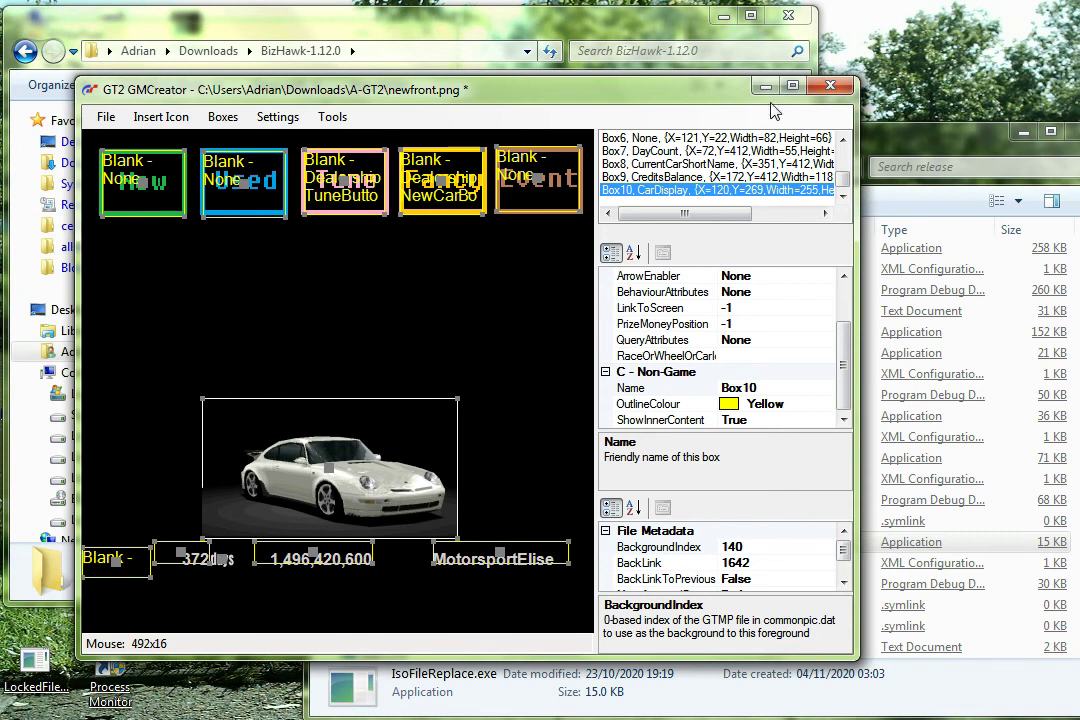
pyautogui.click(640, 62)
pyautogui.hotkey('alt', 'Tab')
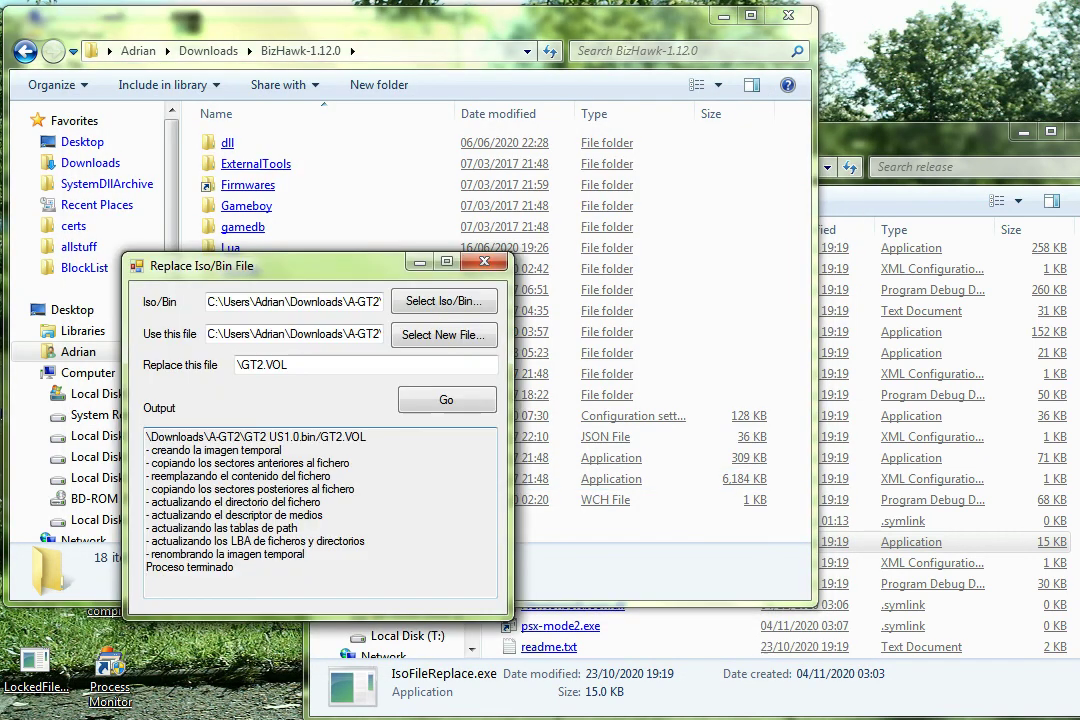
pyautogui.hotkey('alt', 'Tab')
pyautogui.hotkey('alt', 'Tab')
pyautogui.hotkey('alt', 'Tab')
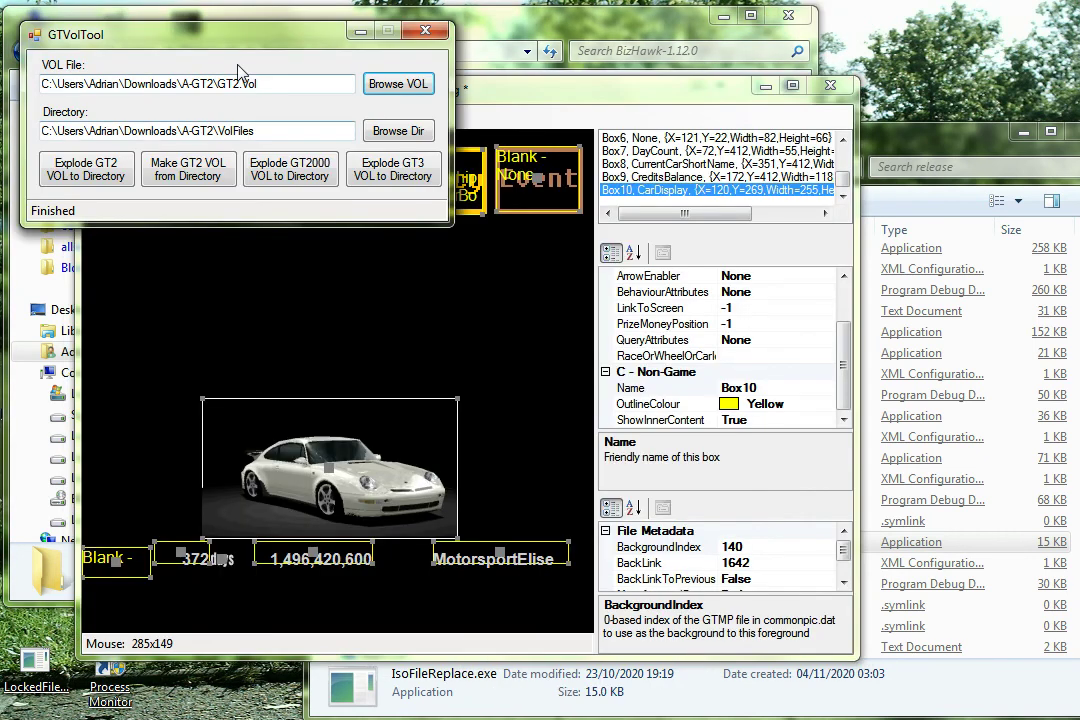
pyautogui.click(181, 175)
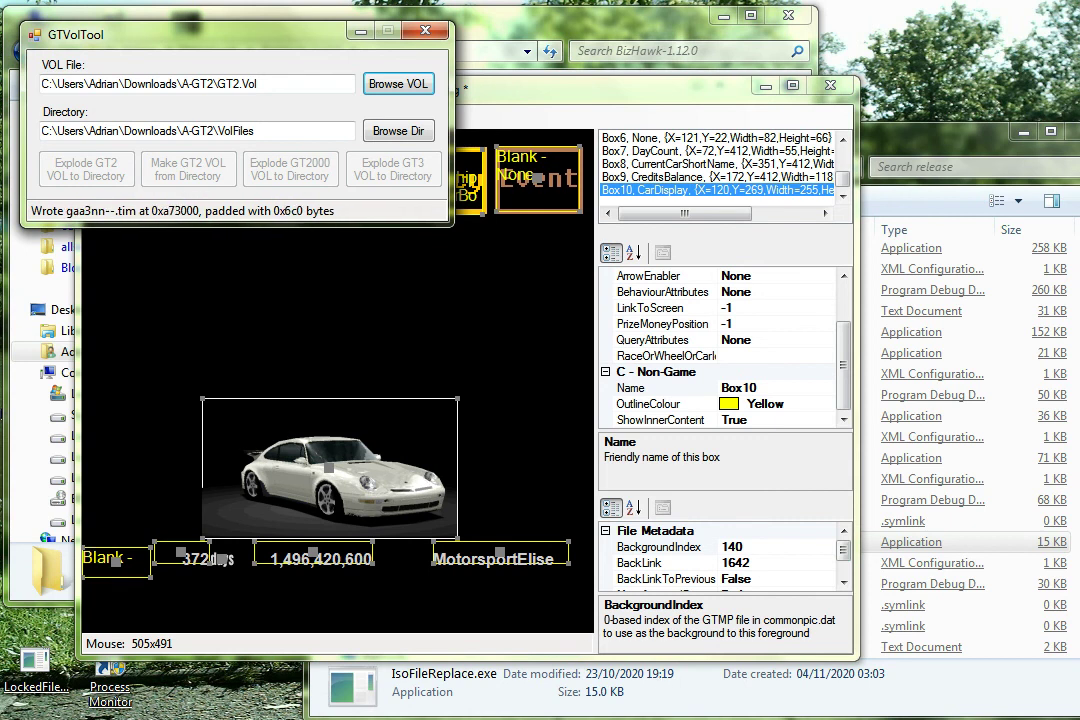
# Close the running GT2 ROM in BizHawk and minimize the emulator
pyautogui.hotkey('alt', 'Tab')
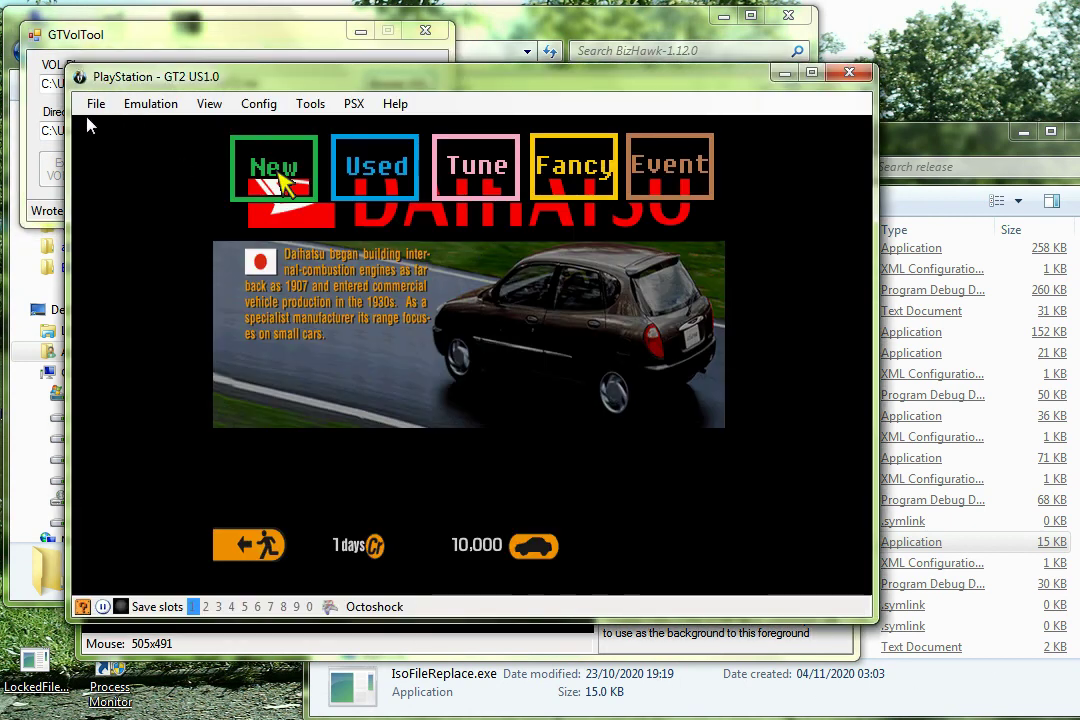
pyautogui.click(93, 103)
pyautogui.click(126, 191)
pyautogui.click(496, 73)
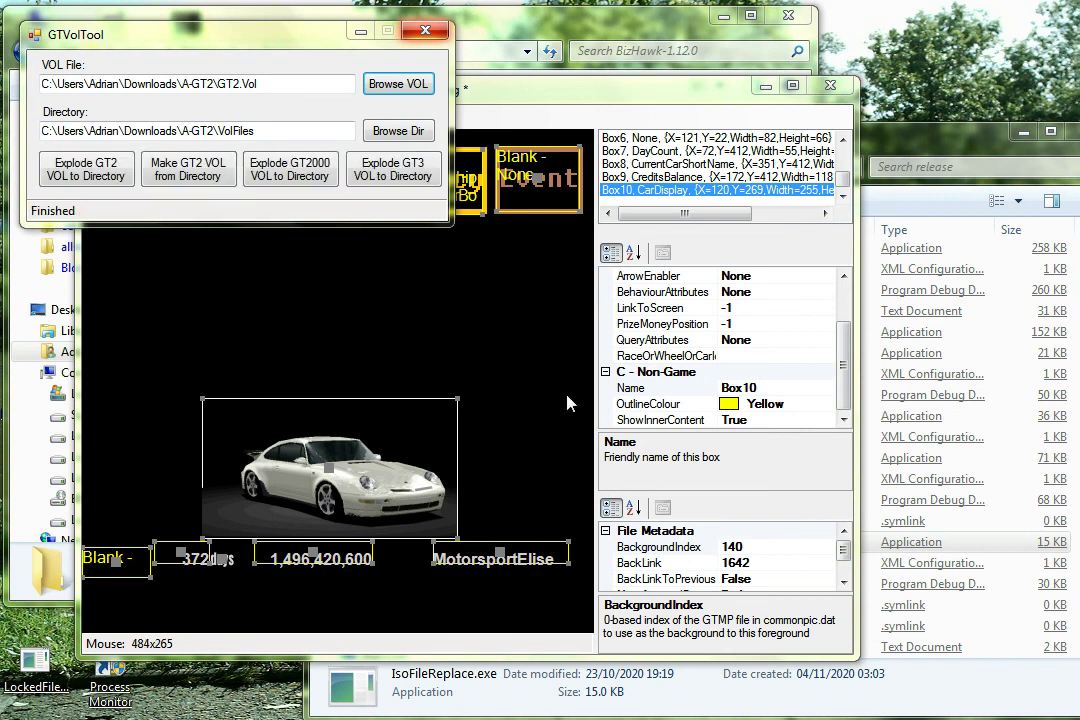
# Run IsoFileReplace to write the rebuilt GT2.Vol into GT2 US1.0.bin
pyautogui.click(70, 568)
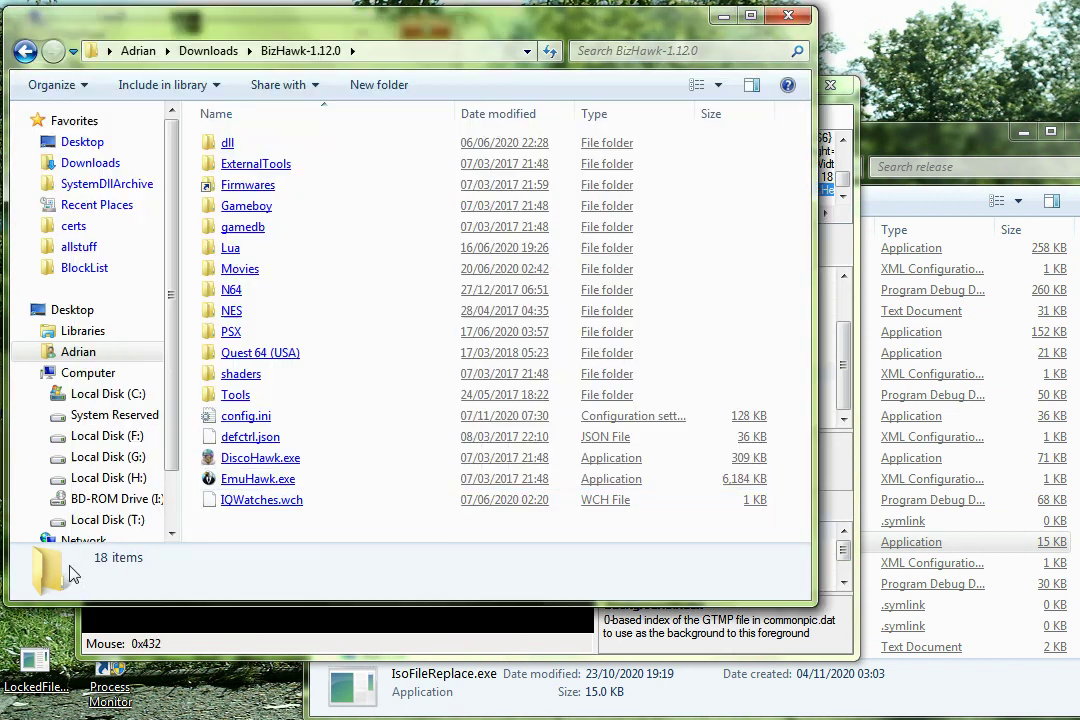
pyautogui.hotkey('alt', 'Tab')
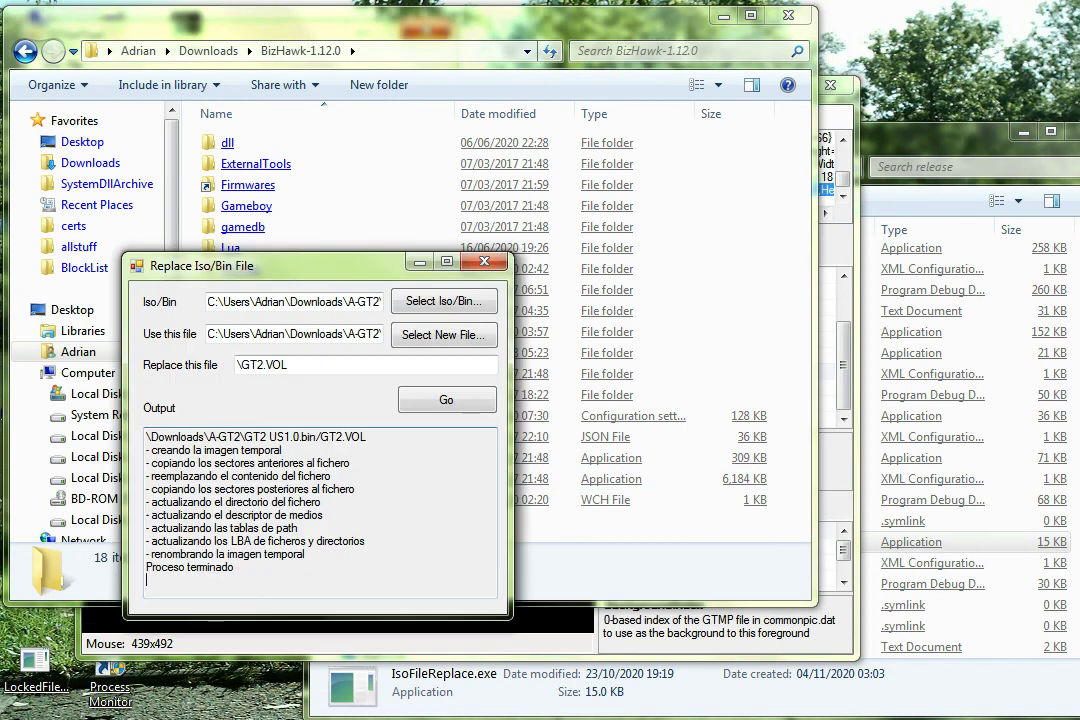
pyautogui.click(434, 401)
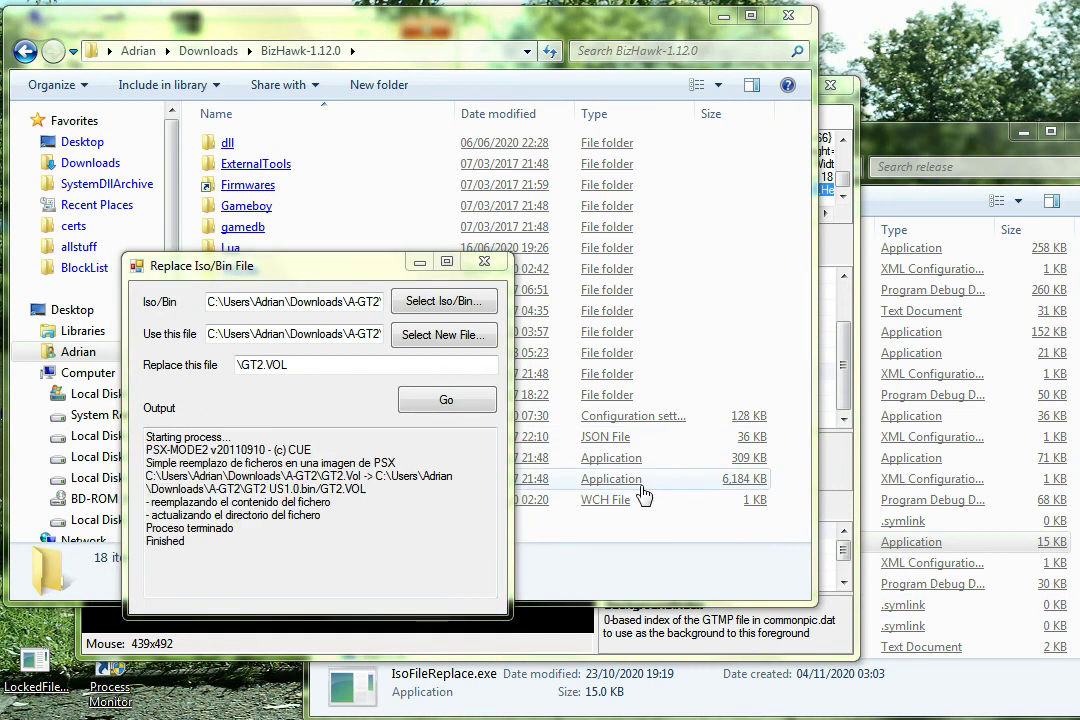
# Load GT2 US1.0.cue from BizHawk's recent ROMs and unpause emulation
pyautogui.click(420, 262)
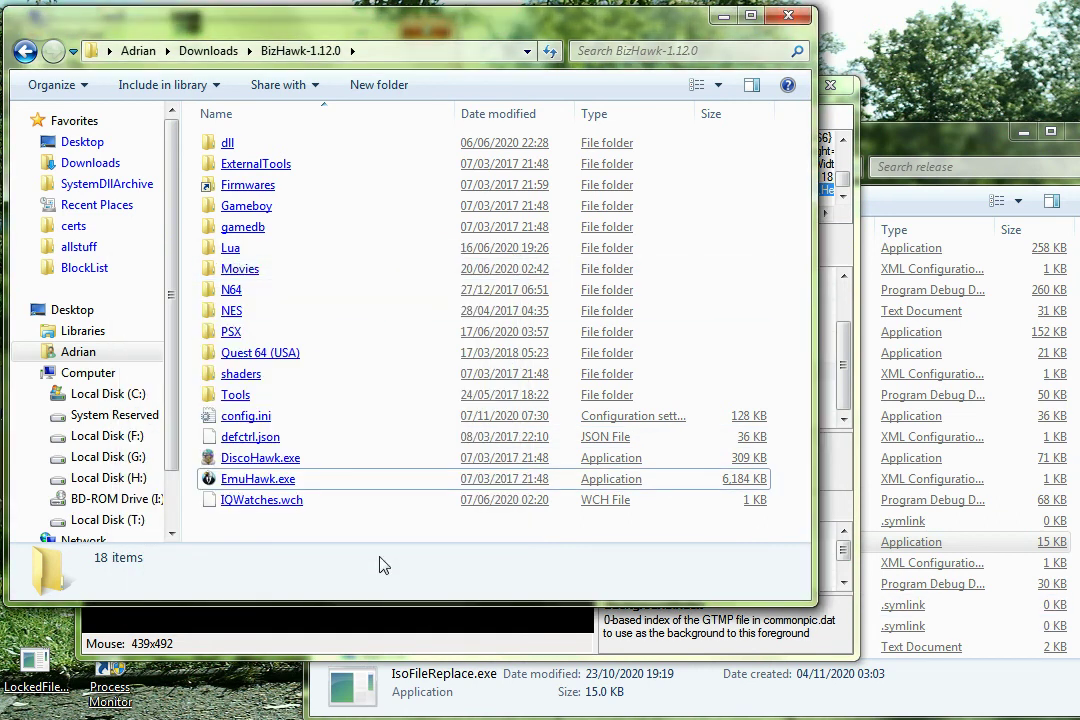
pyautogui.click(518, 646)
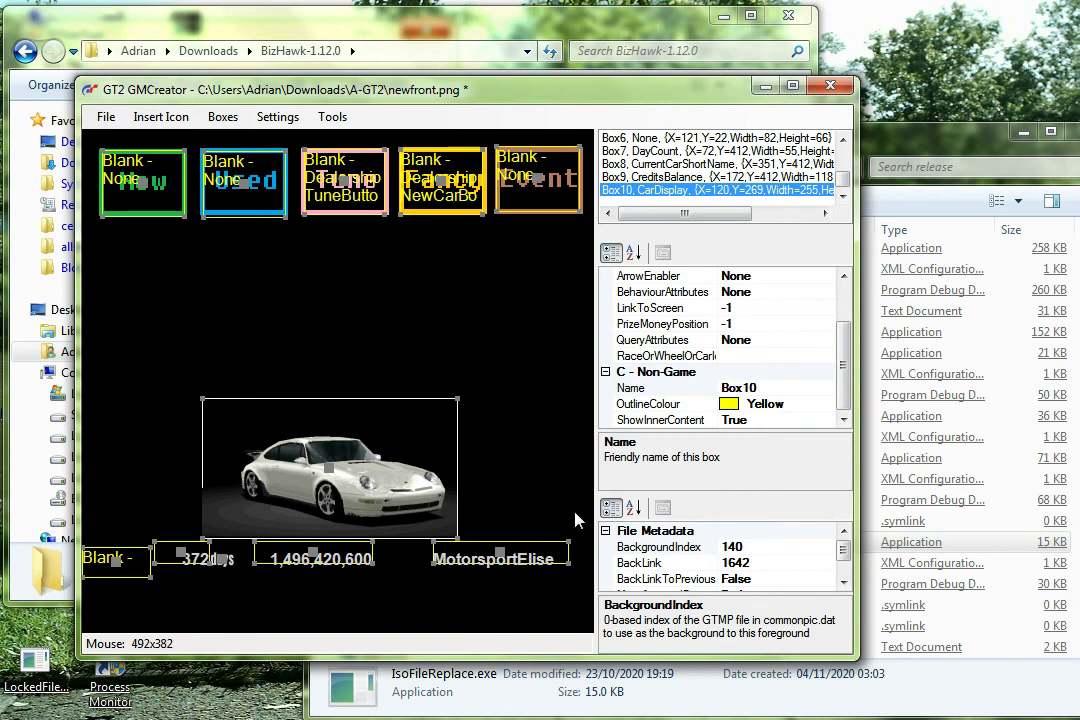
pyautogui.click(95, 104)
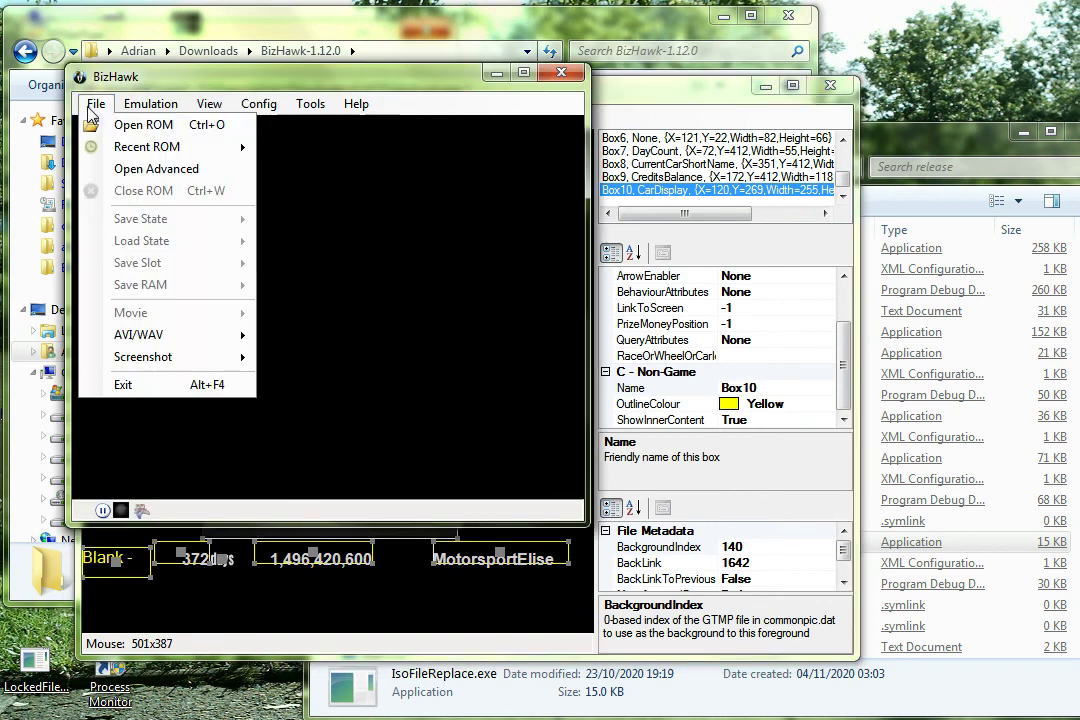
pyautogui.moveTo(160, 150)
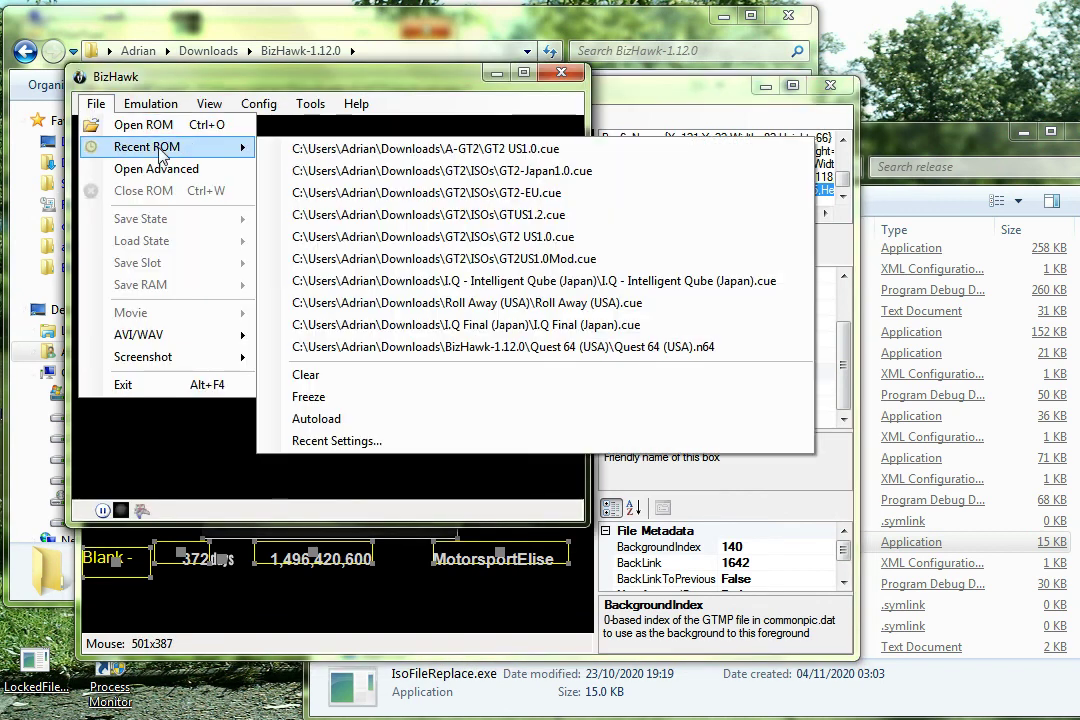
pyautogui.click(331, 158)
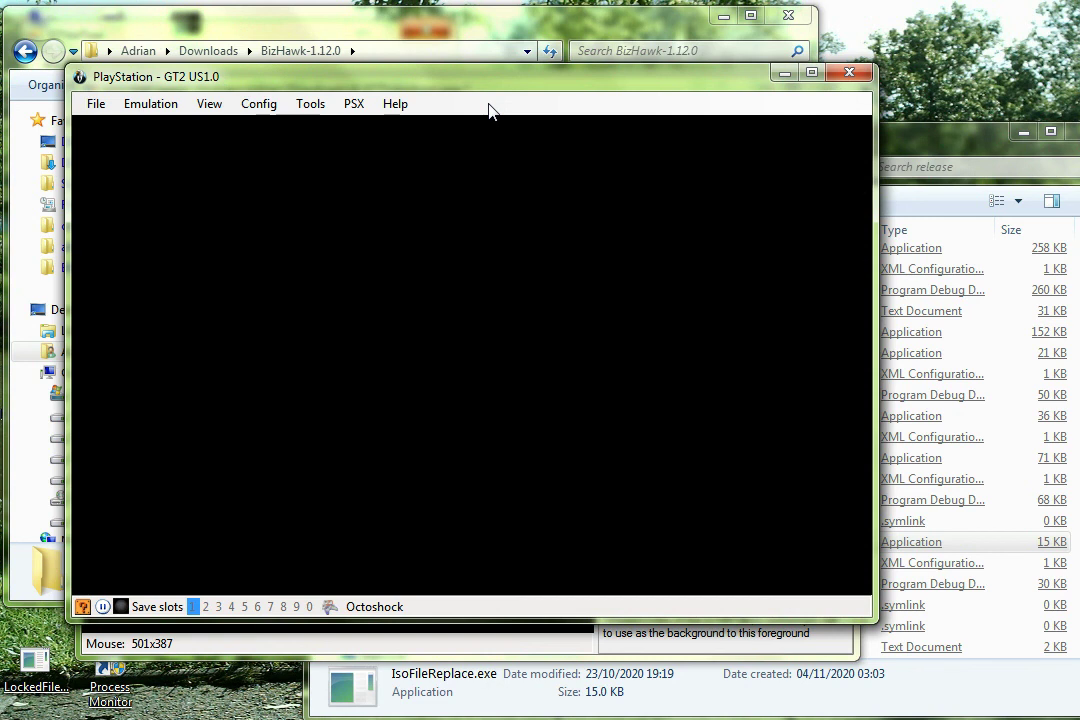
pyautogui.click(140, 104)
pyautogui.click(150, 123)
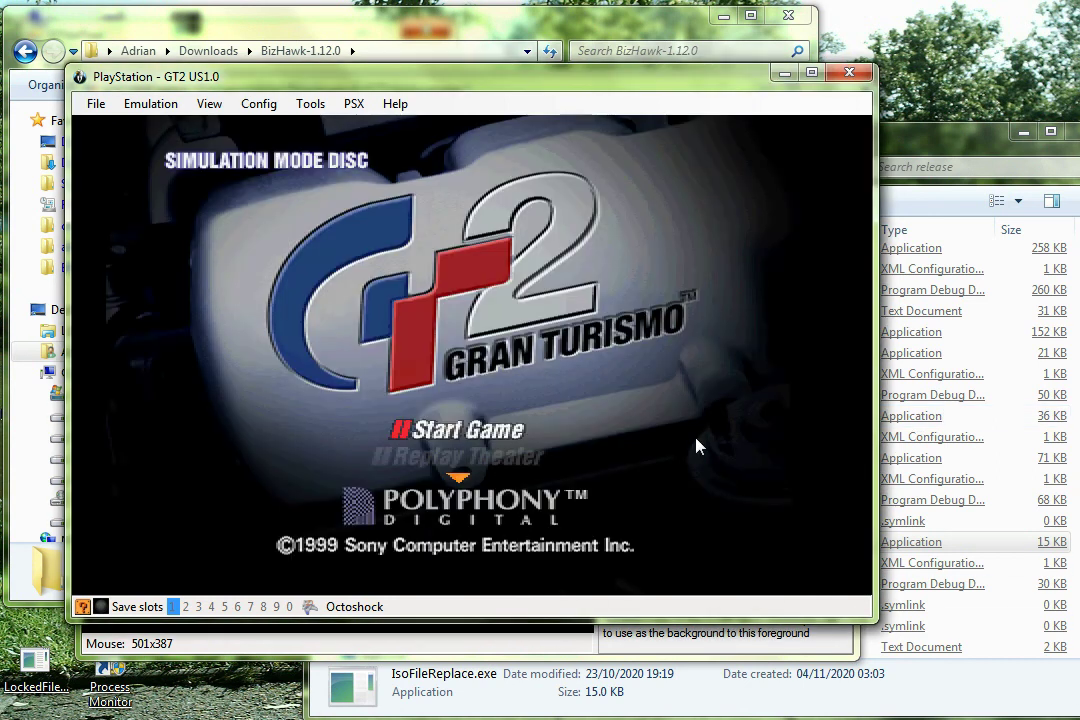
# Quicksave at the title screen, then go through East City into the Daihatsu dealership
pyautogui.hotkey('shift', 'F1')
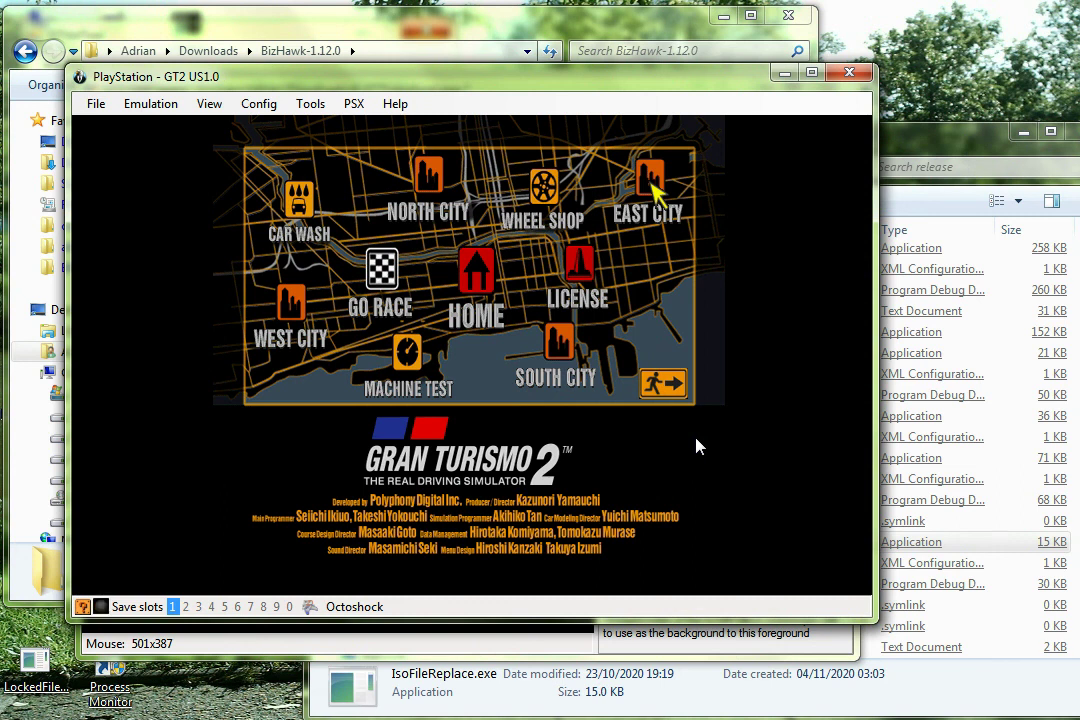
pyautogui.press('z')
pyautogui.press('Left')
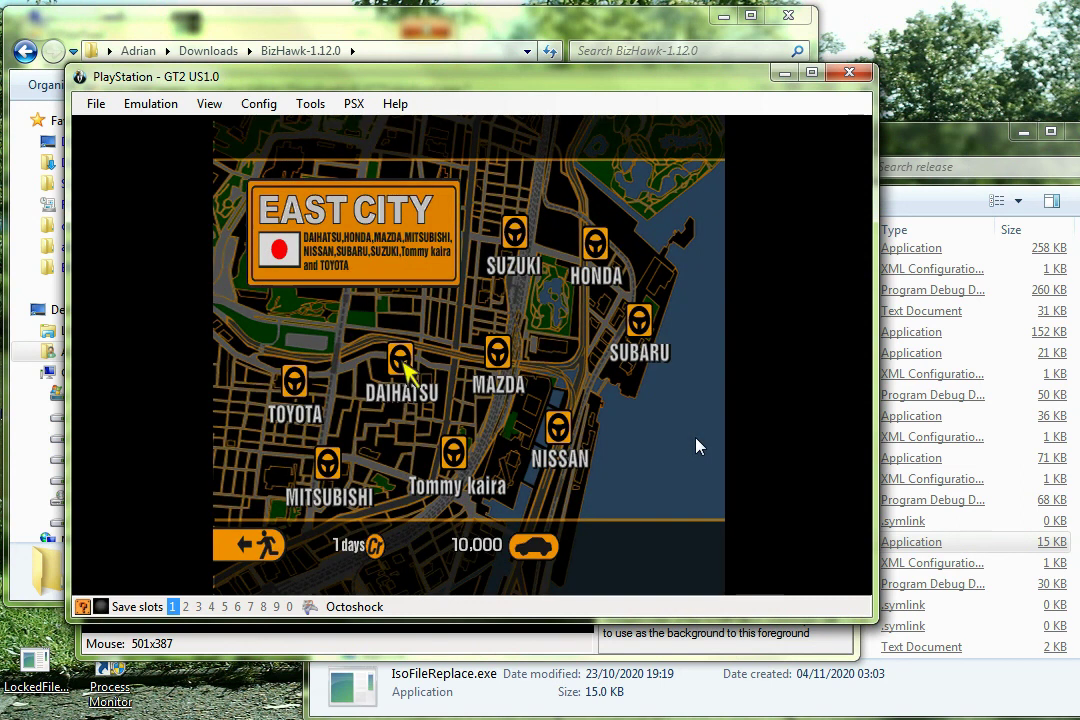
pyautogui.press('z')
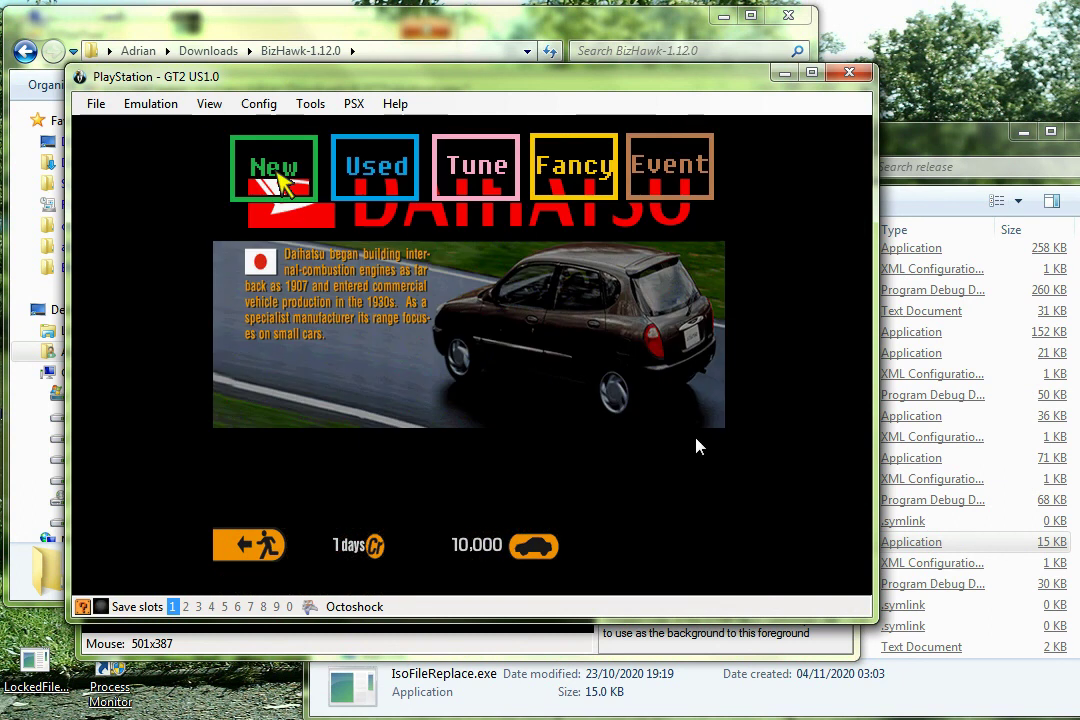
pyautogui.press('Left')
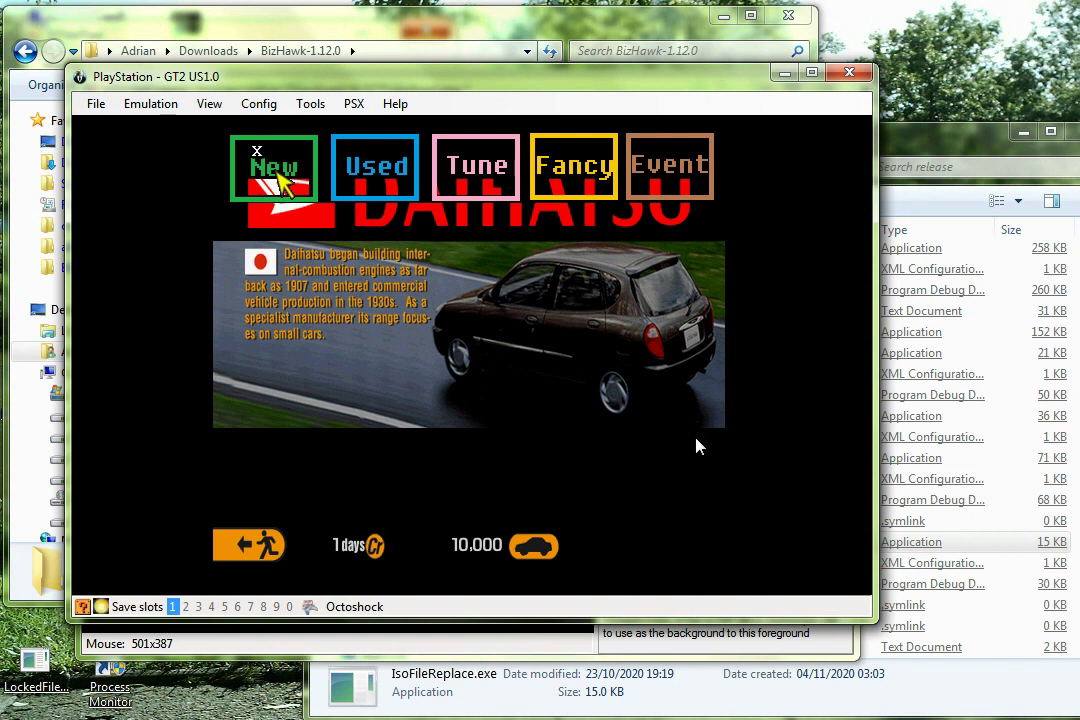
# Buy the Midget II from the Daihatsu new car lineup
pyautogui.press('x')
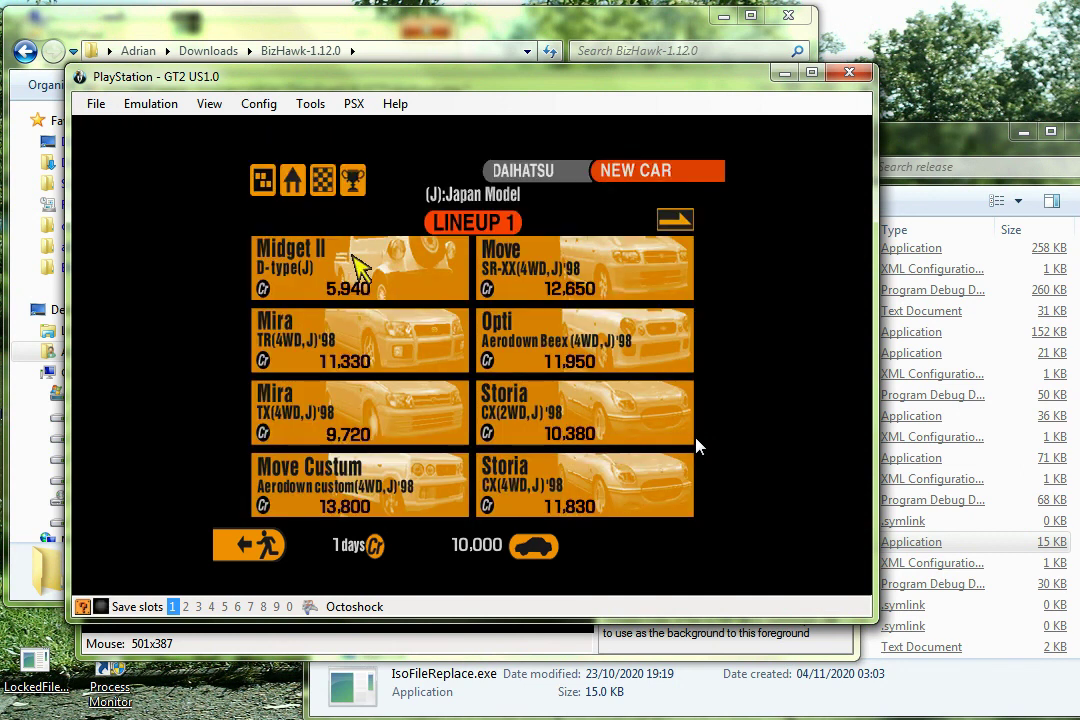
pyautogui.press('x')
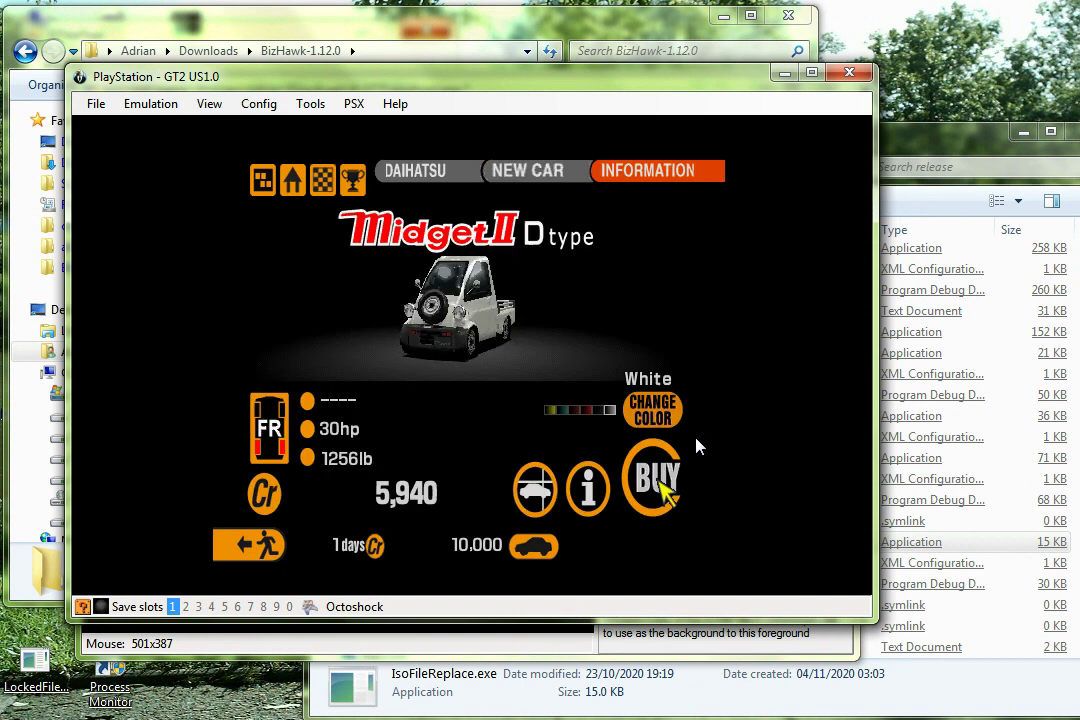
pyautogui.press('x')
pyautogui.press('x')
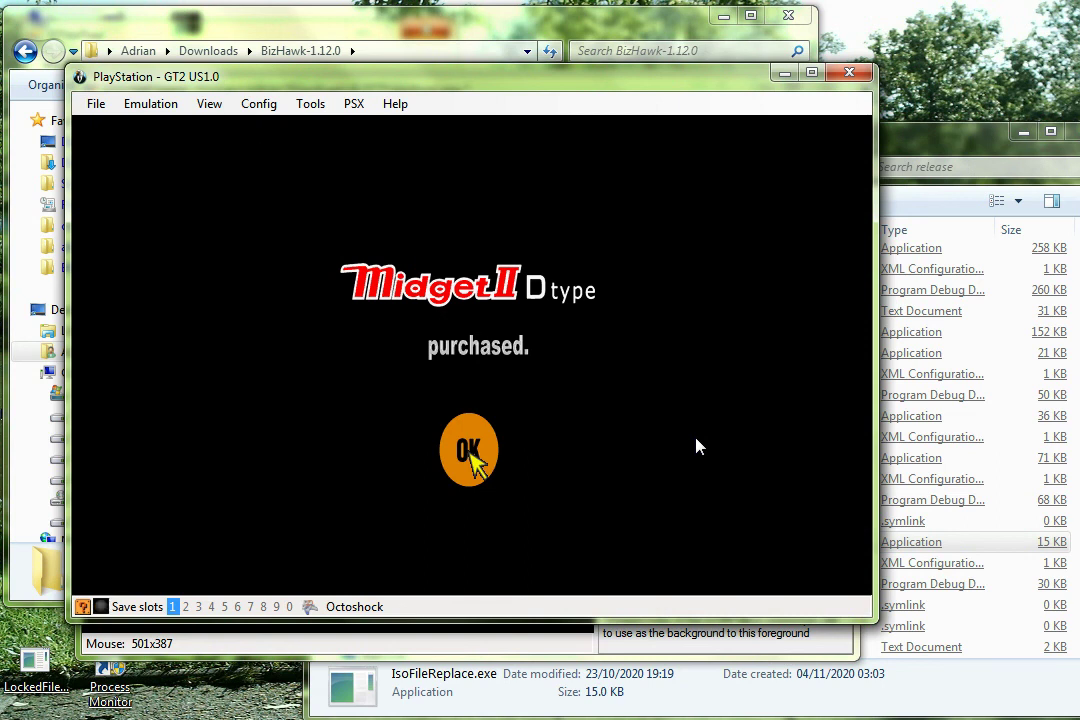
pyautogui.press('x')
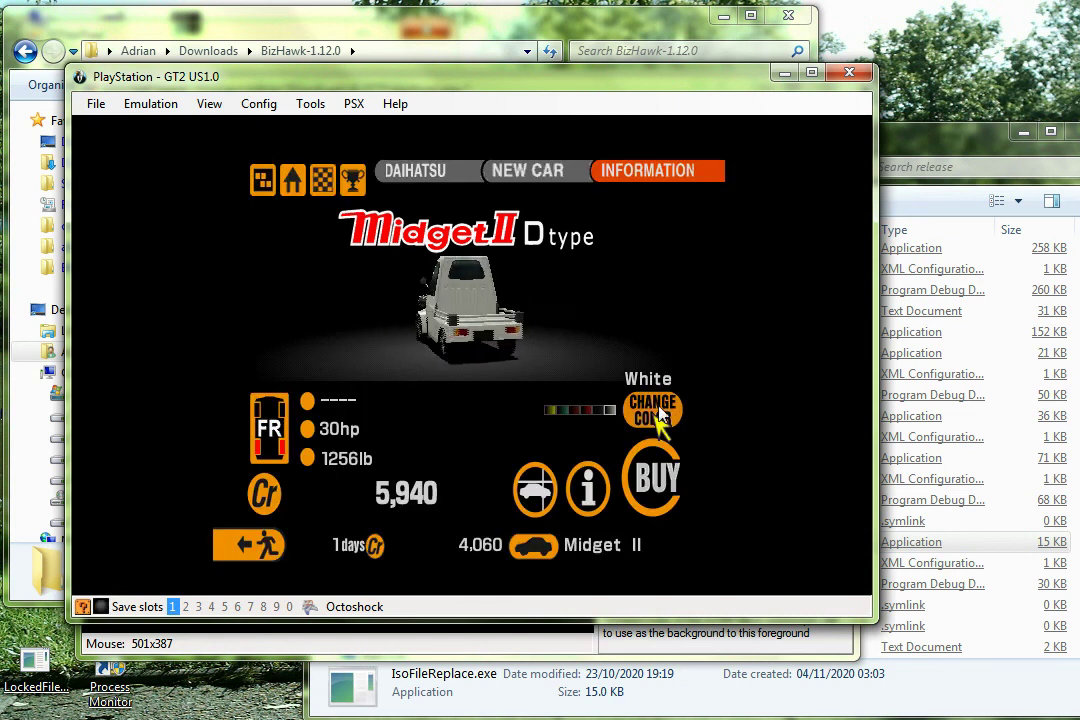
# Back out to the Daihatsu menu to see the Midget II in the car-display box
pyautogui.press('z')
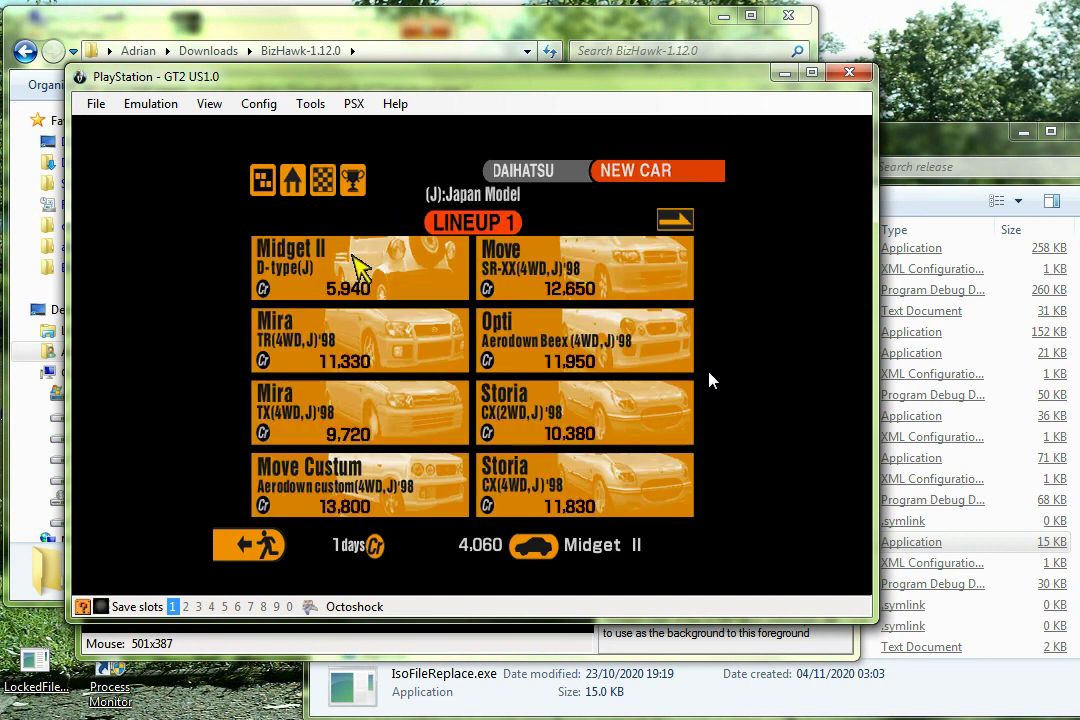
pyautogui.press('z')
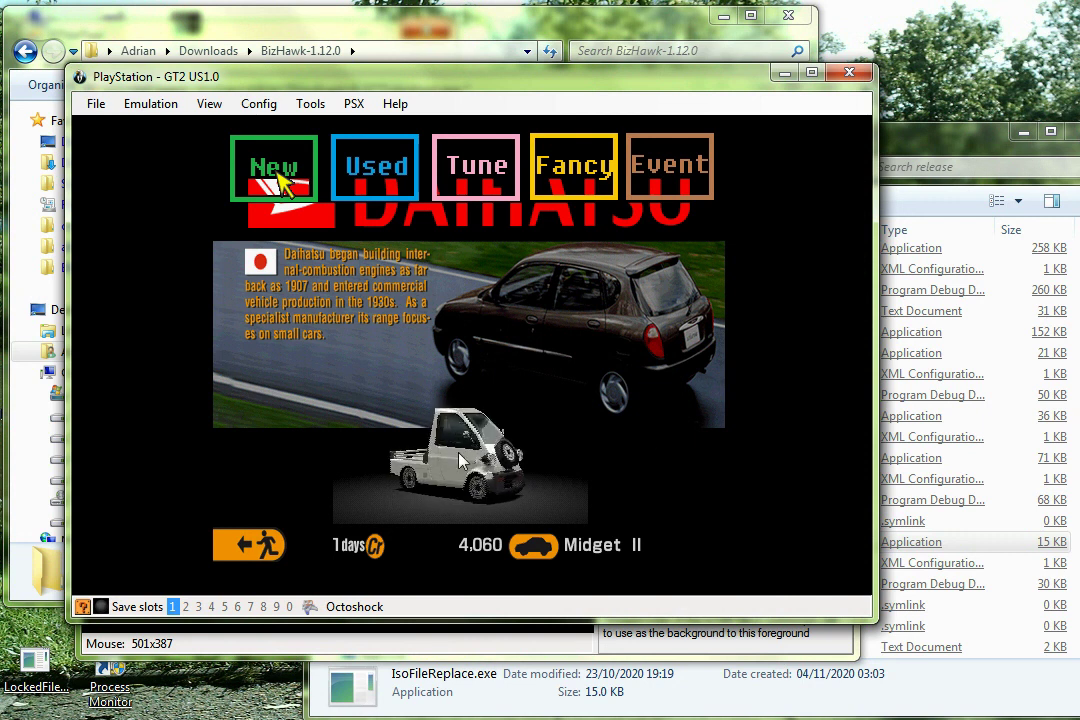
pyautogui.press('Right')
pyautogui.press('Right')
pyautogui.press('Right')
pyautogui.press('Right')
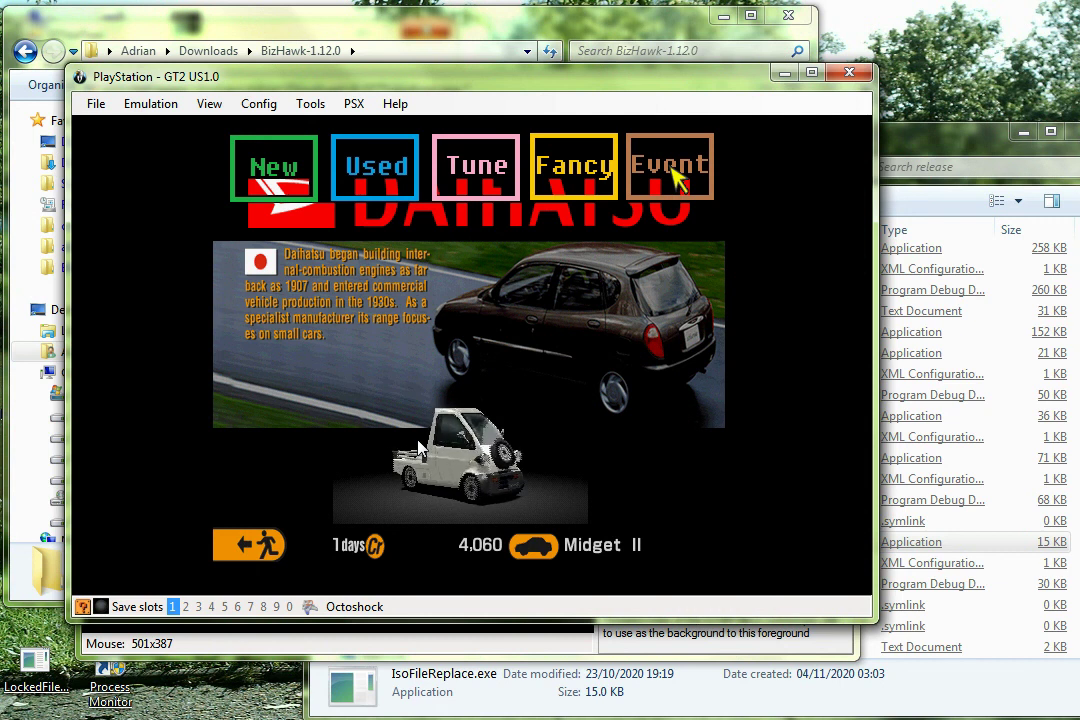
pyautogui.press('Left')
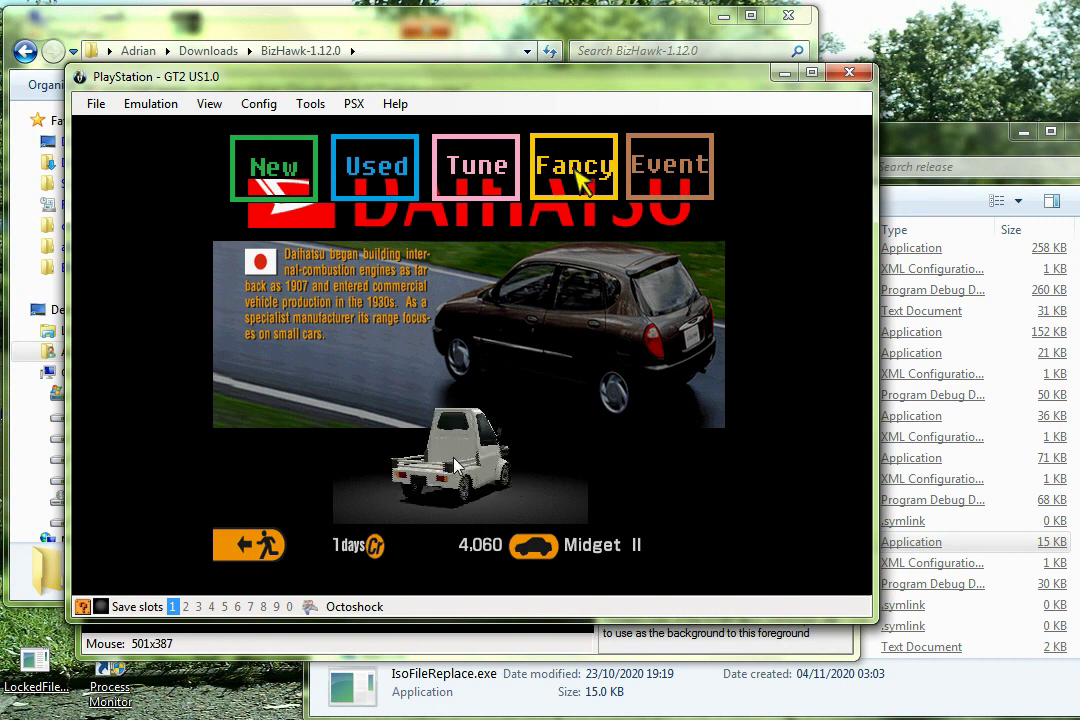